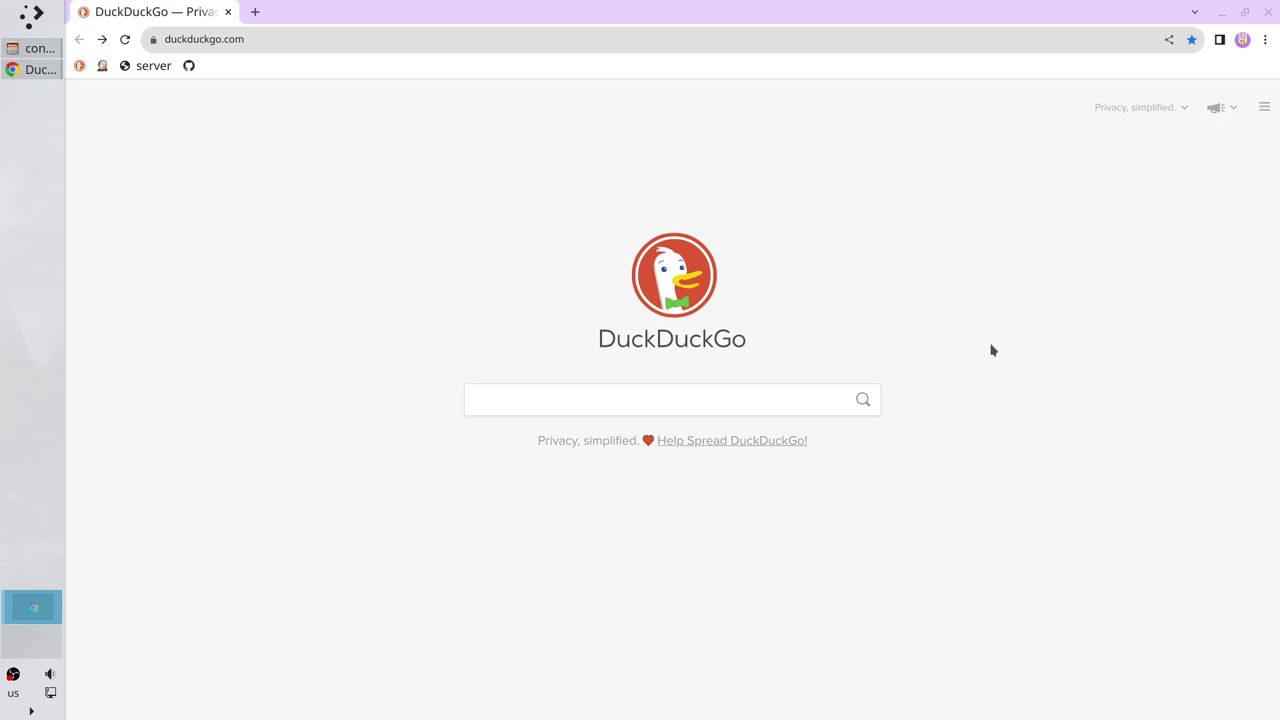
- Run a DuckDuckGo web search for 'diagrams.net'
click(717, 386)
text(diag)
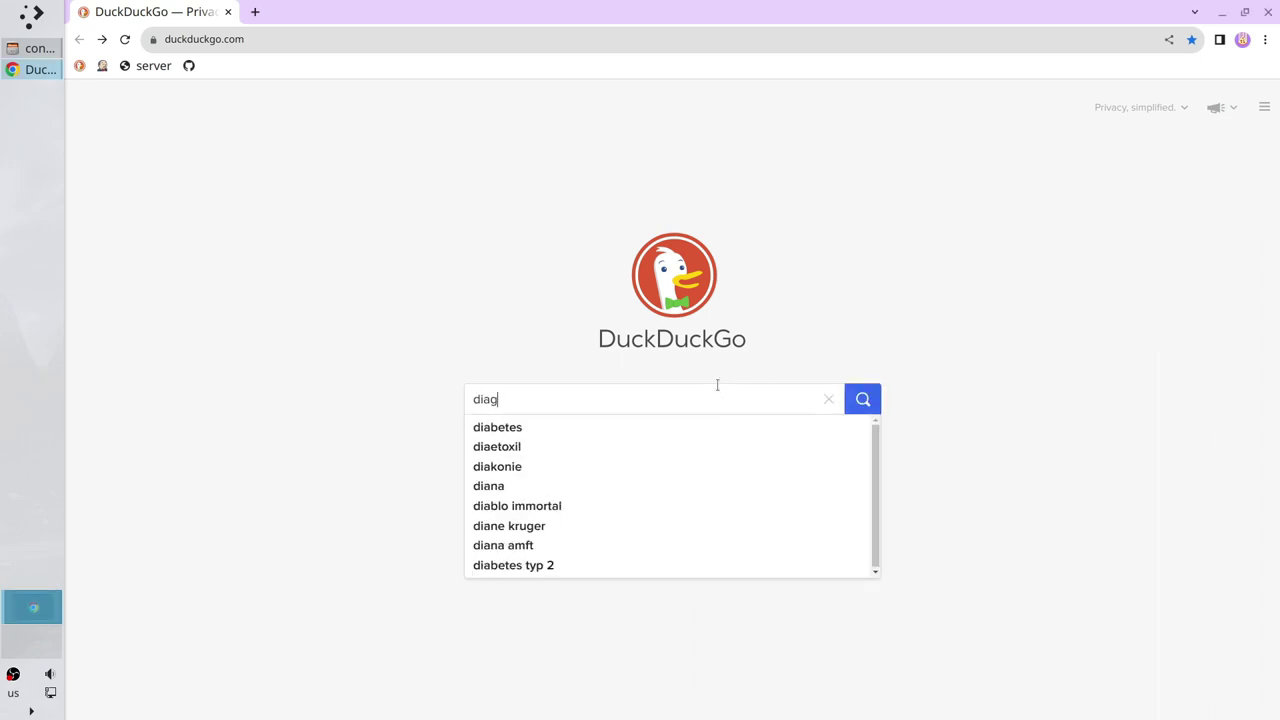
text(rams.)
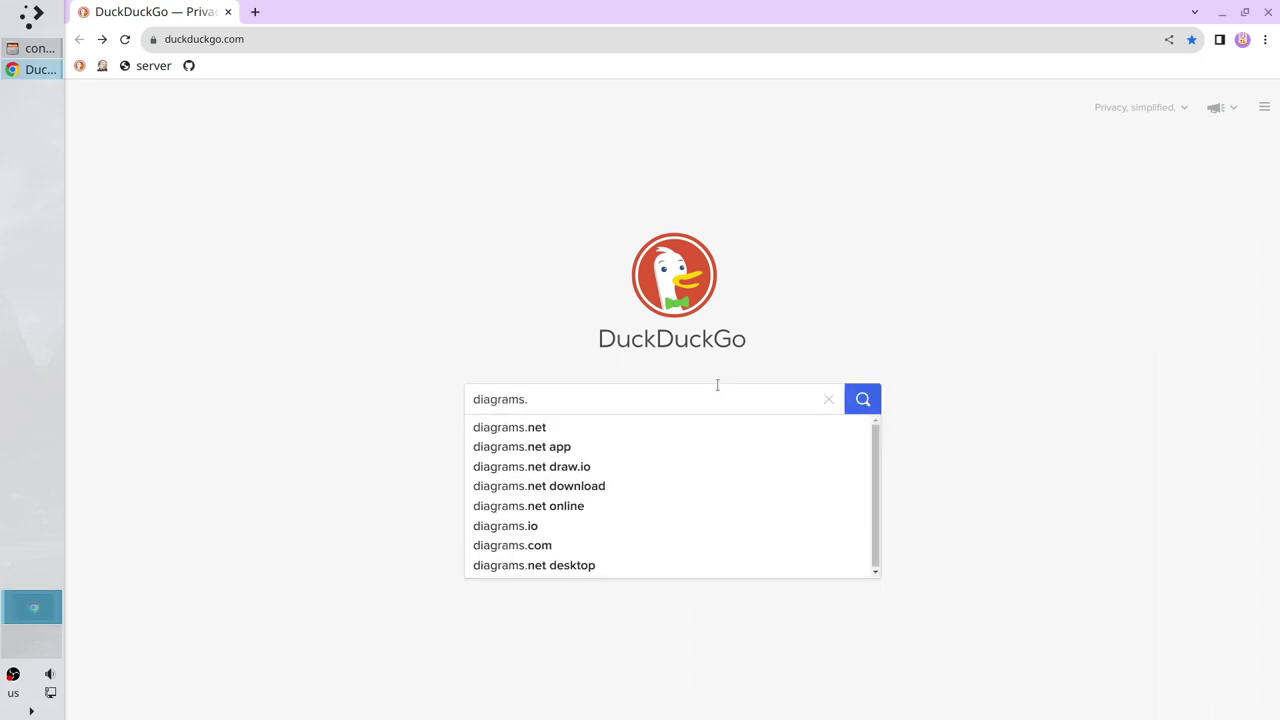
text(net)
key(Return)
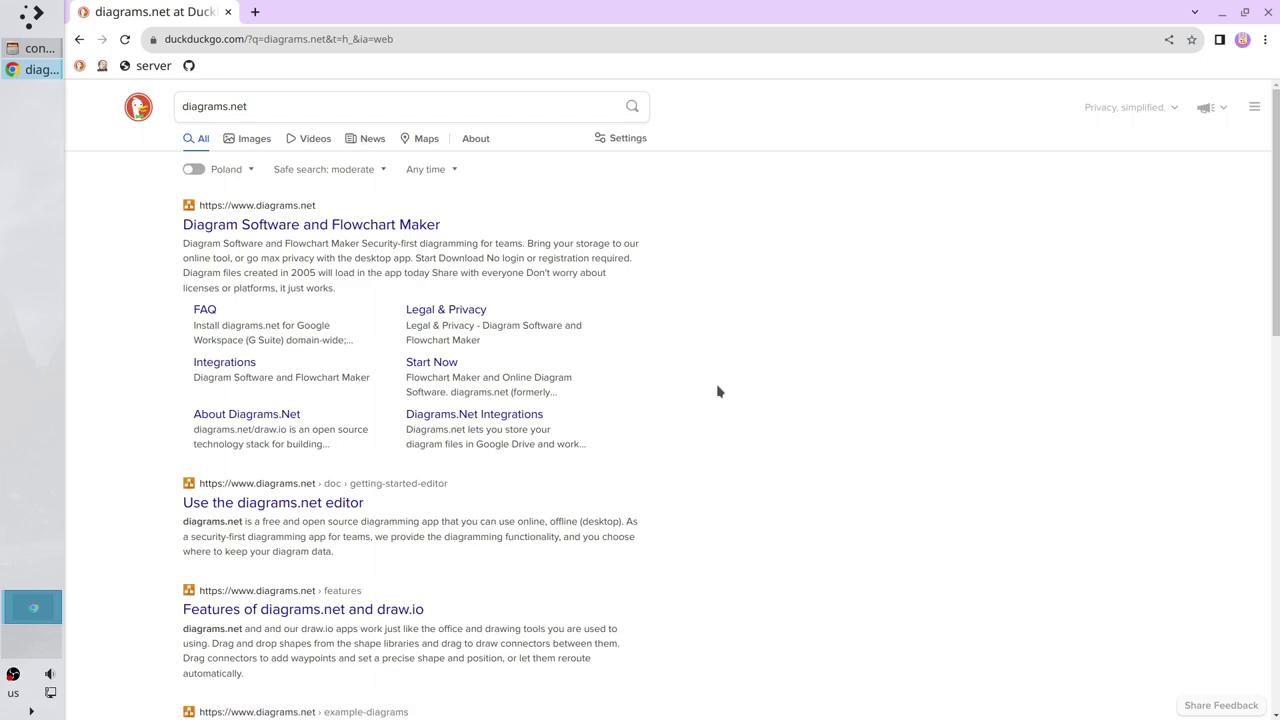
- Open diagrams.net and start a blank online diagram, deferring the storage choice with Decide later
click(434, 227)
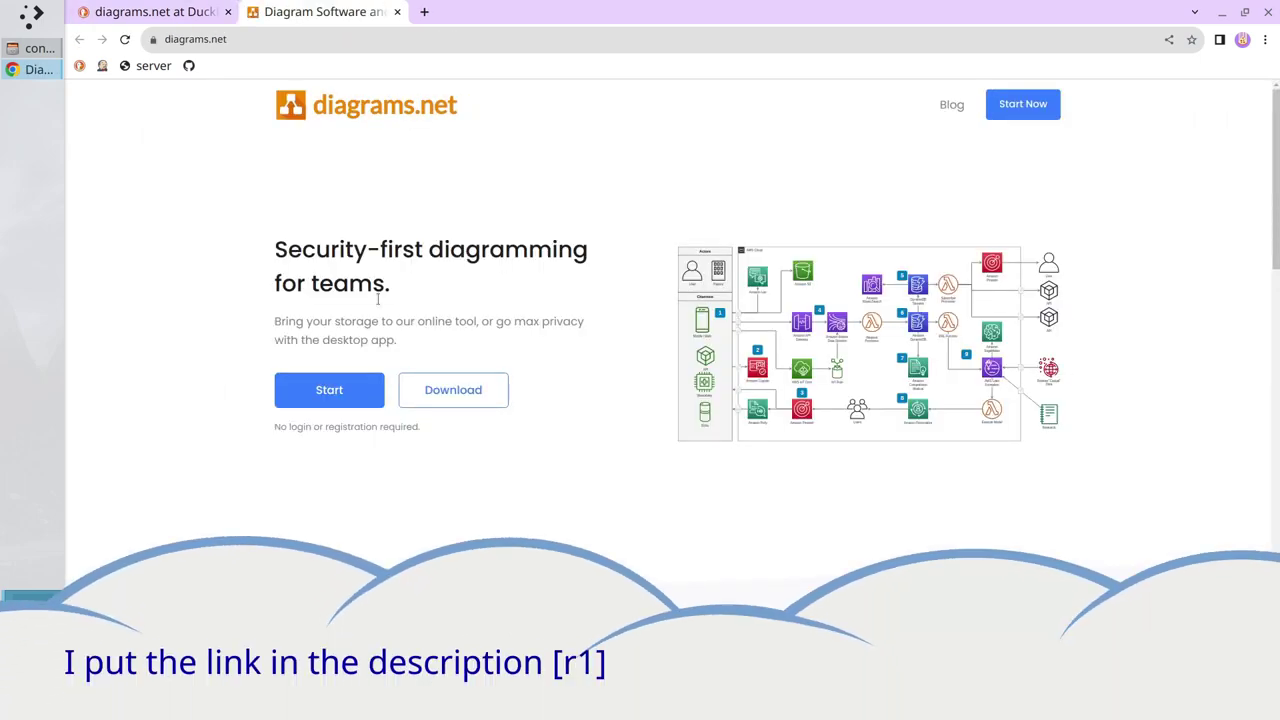
click(350, 390)
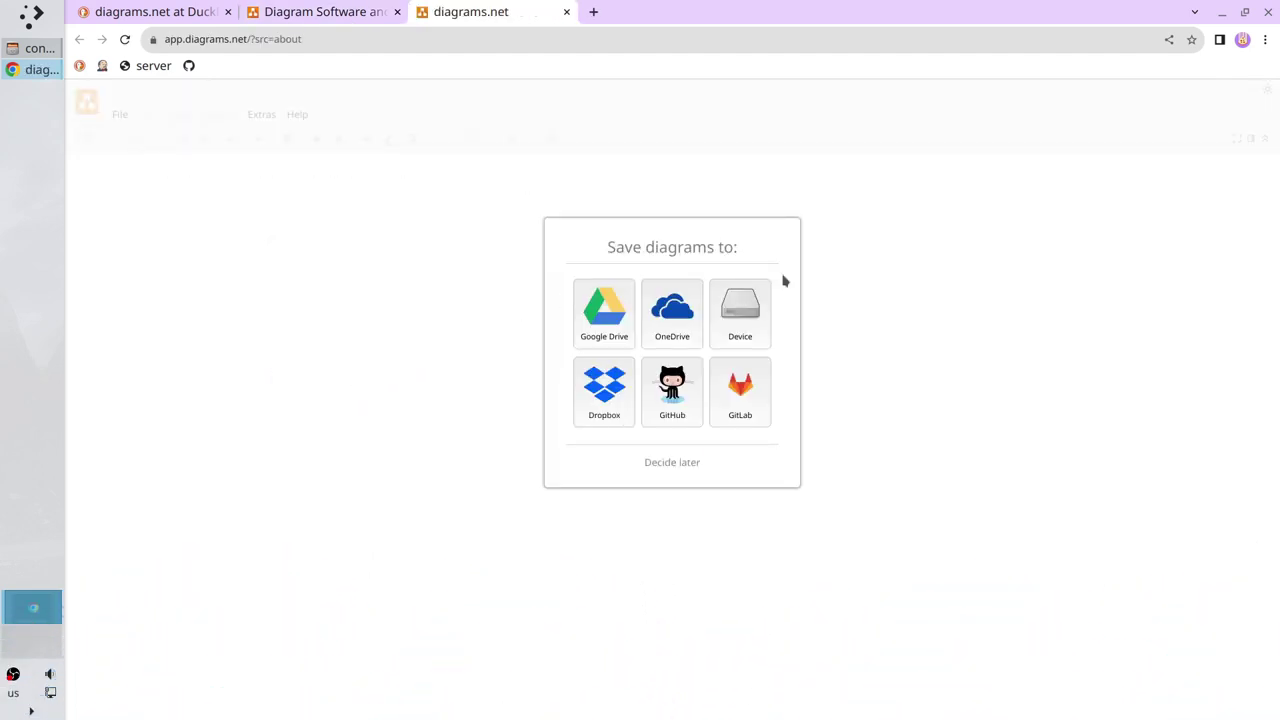
click(677, 465)
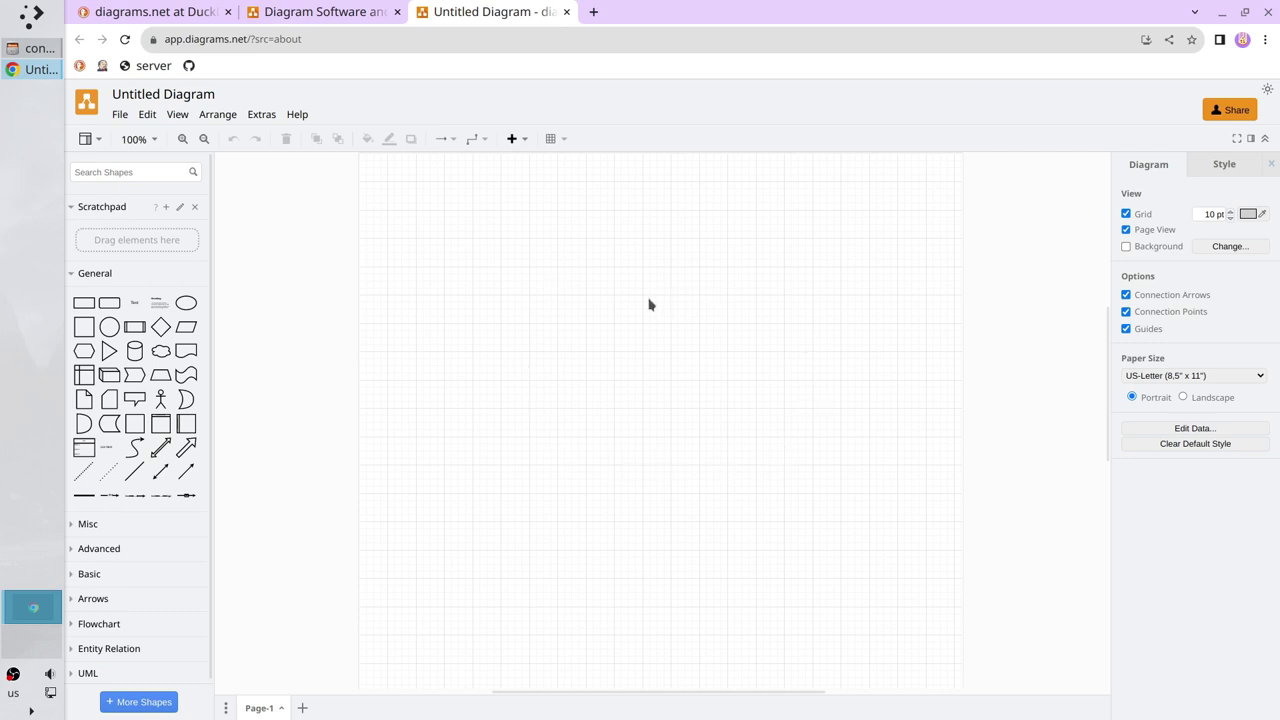
- Return to the diagrams.net homepage tab to reach the drawio-desktop 20.7.4 release page
click(353, 17)
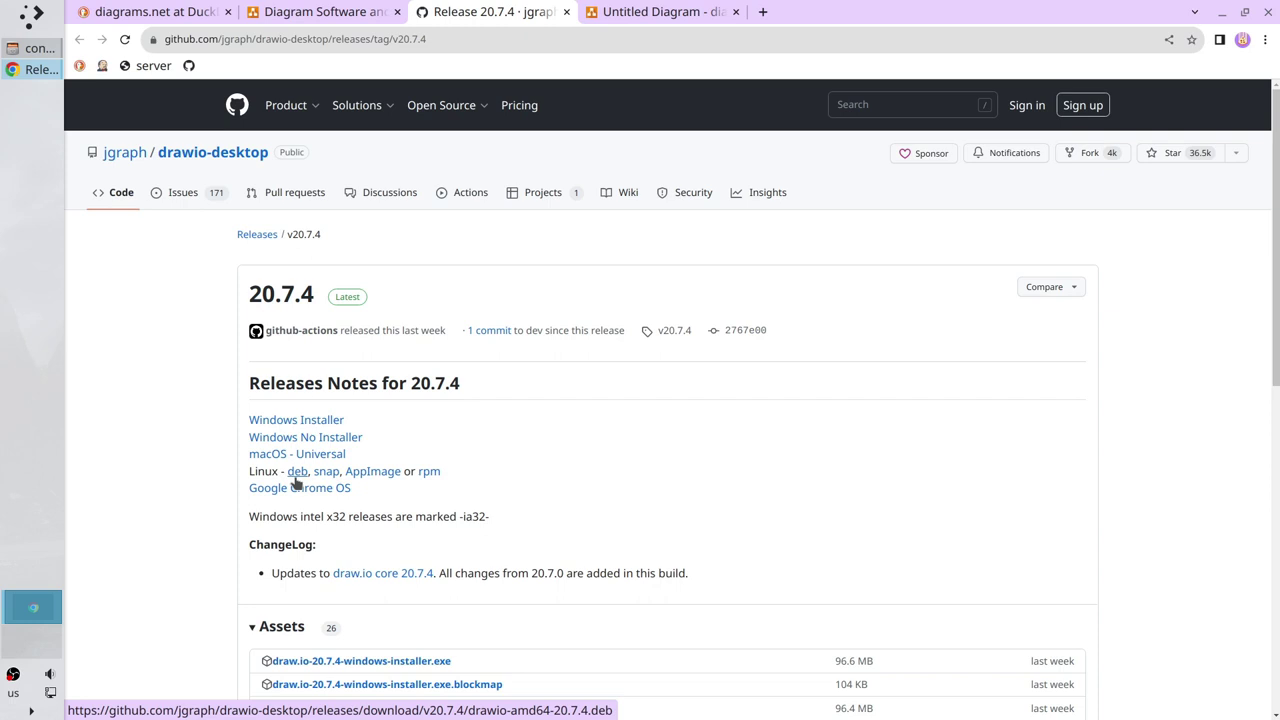
- Start the draw.io desktop app, maximize its window and centre the blank page
click(34, 14)
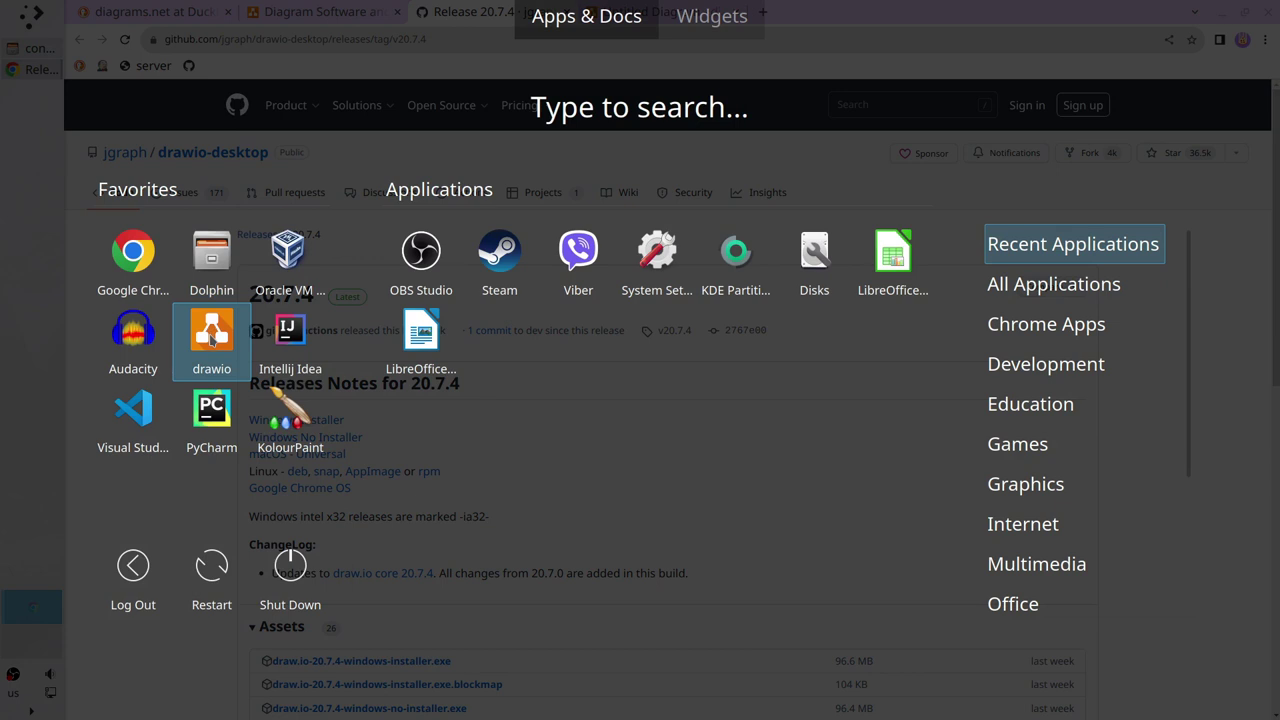
click(211, 340)
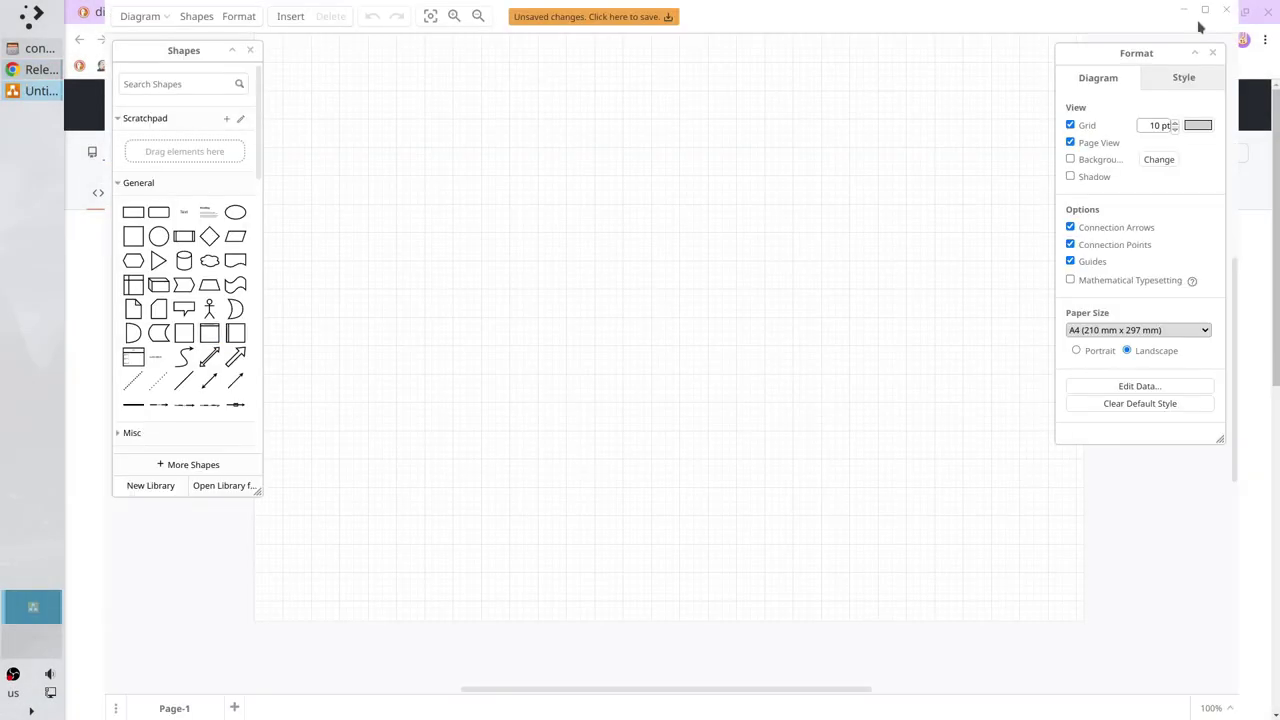
click(1206, 18)
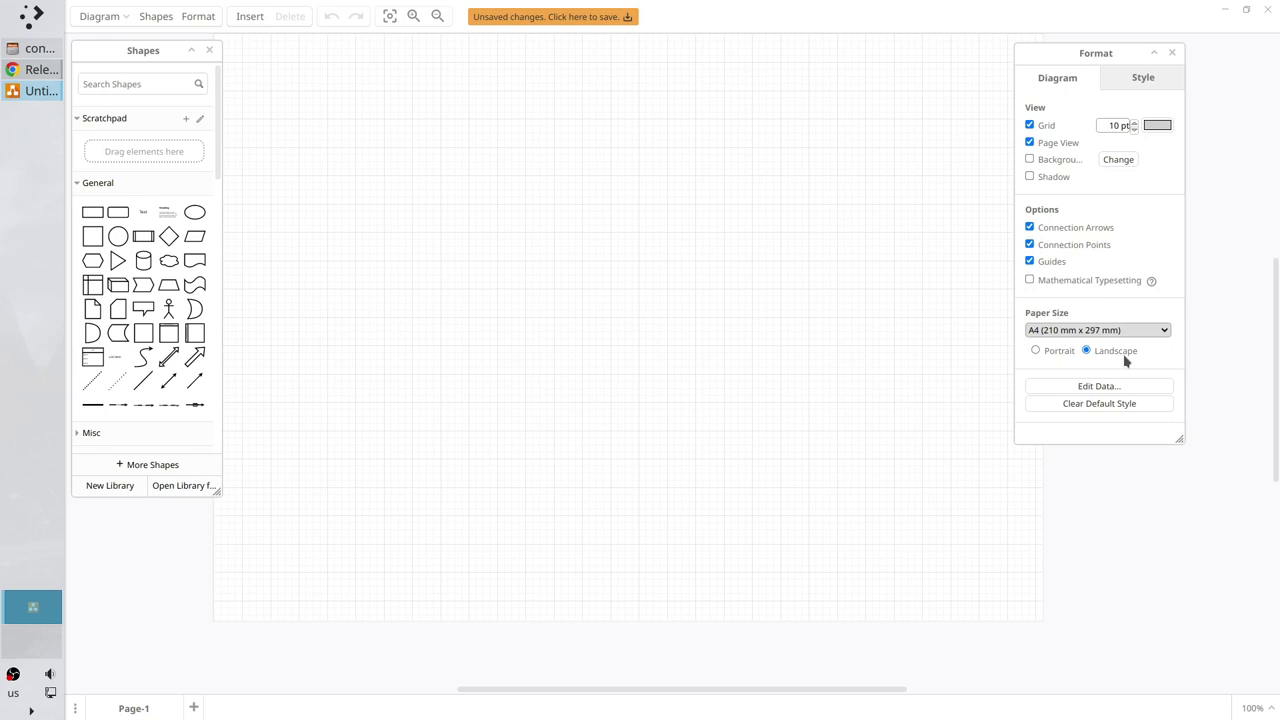
drag(557, 171, 680, 254)
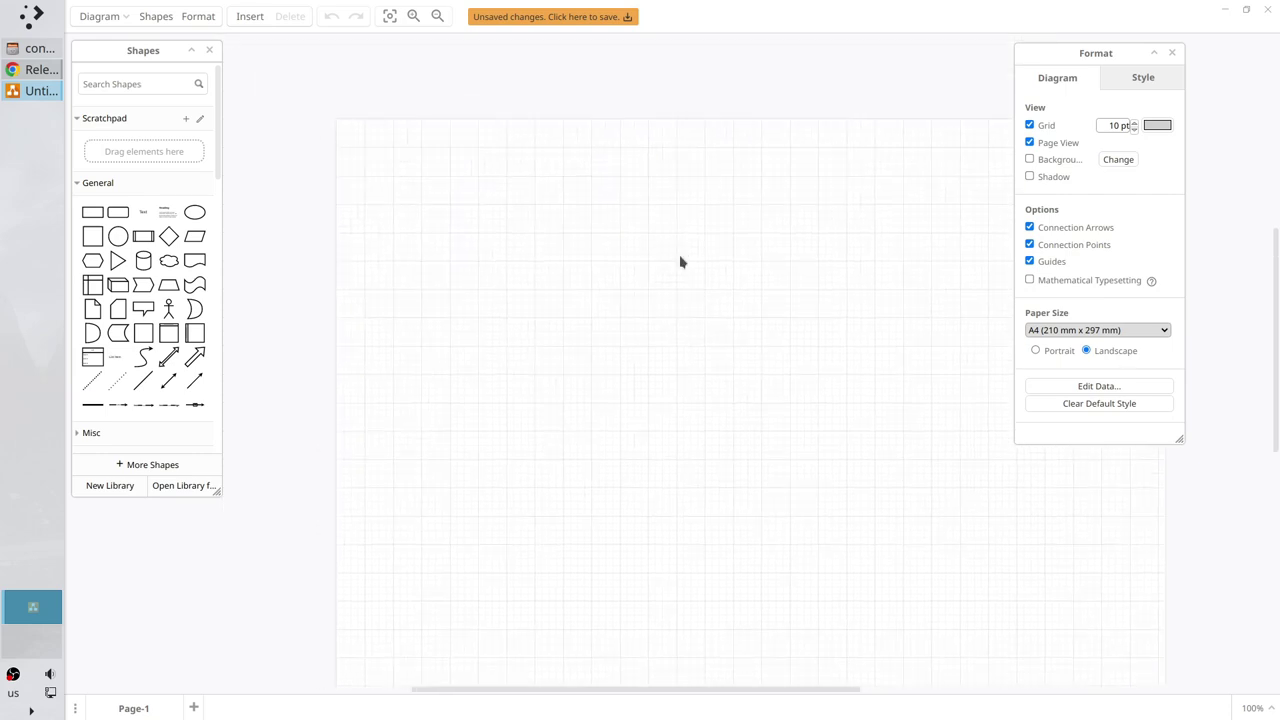
- Add a 'Pipeline diagram' text label at the page's top-left
click(143, 221)
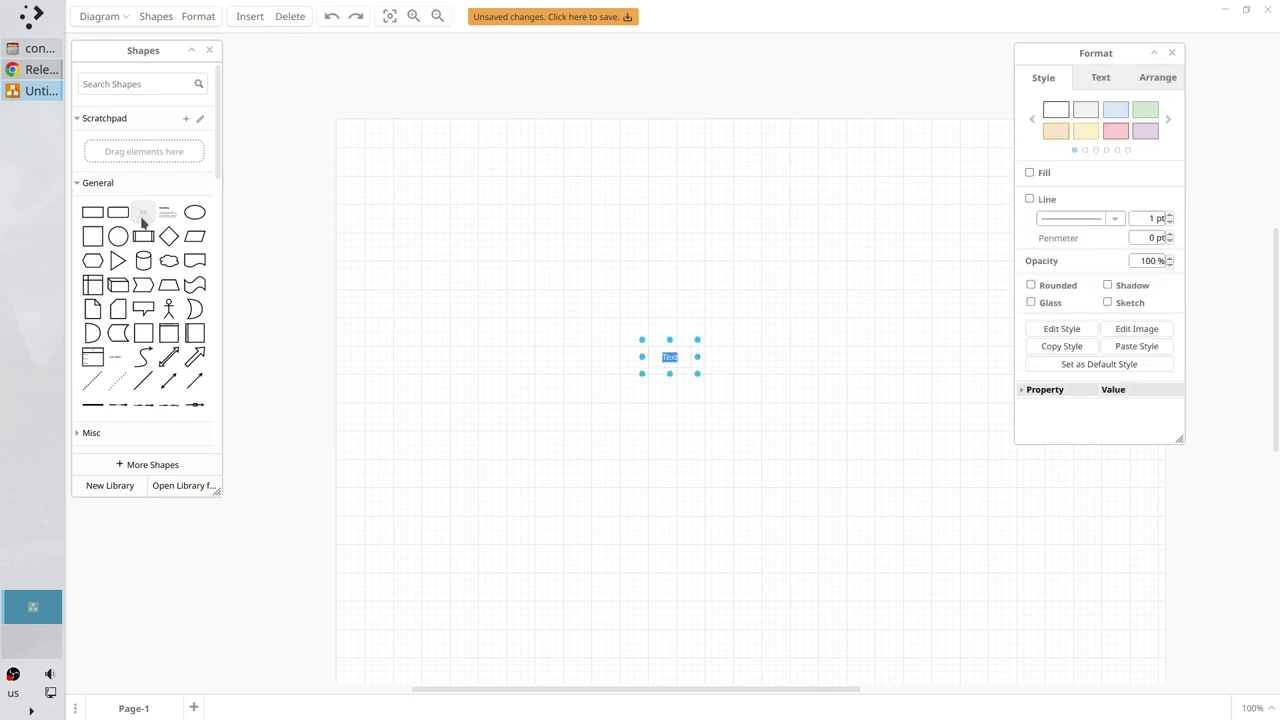
drag(660, 347, 379, 148)
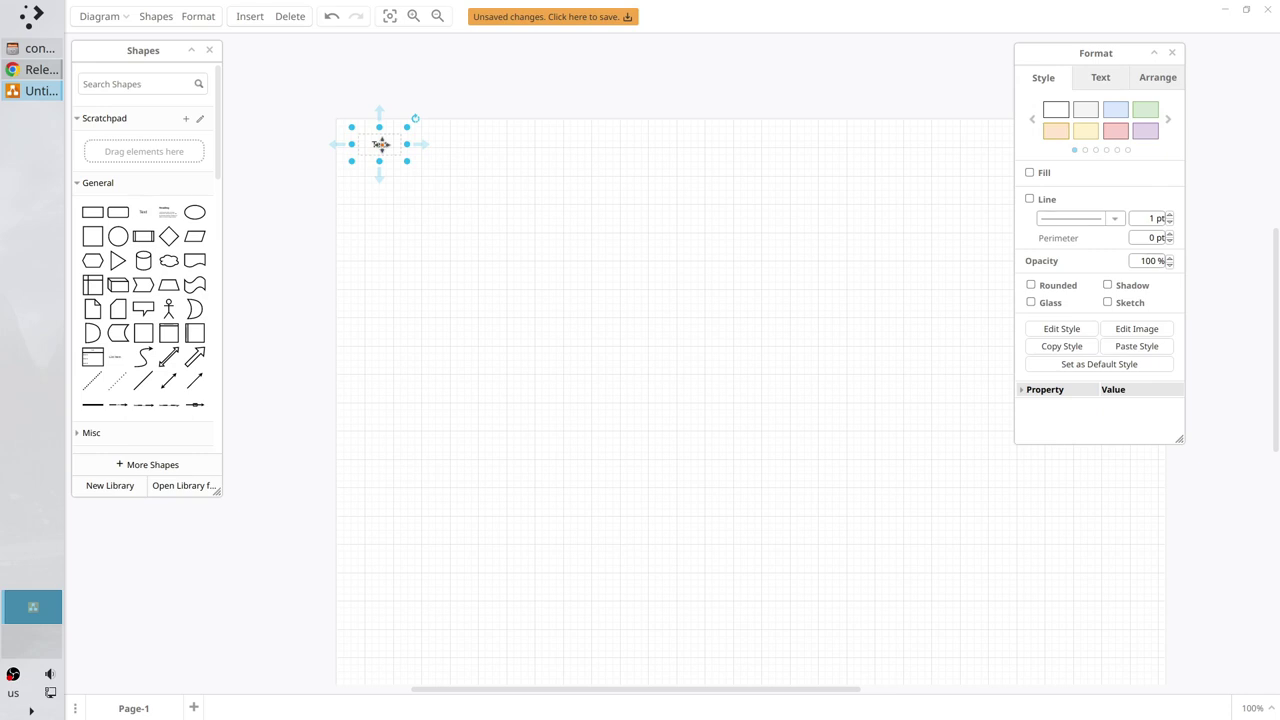
double_click(381, 149)
text(Pipelin)
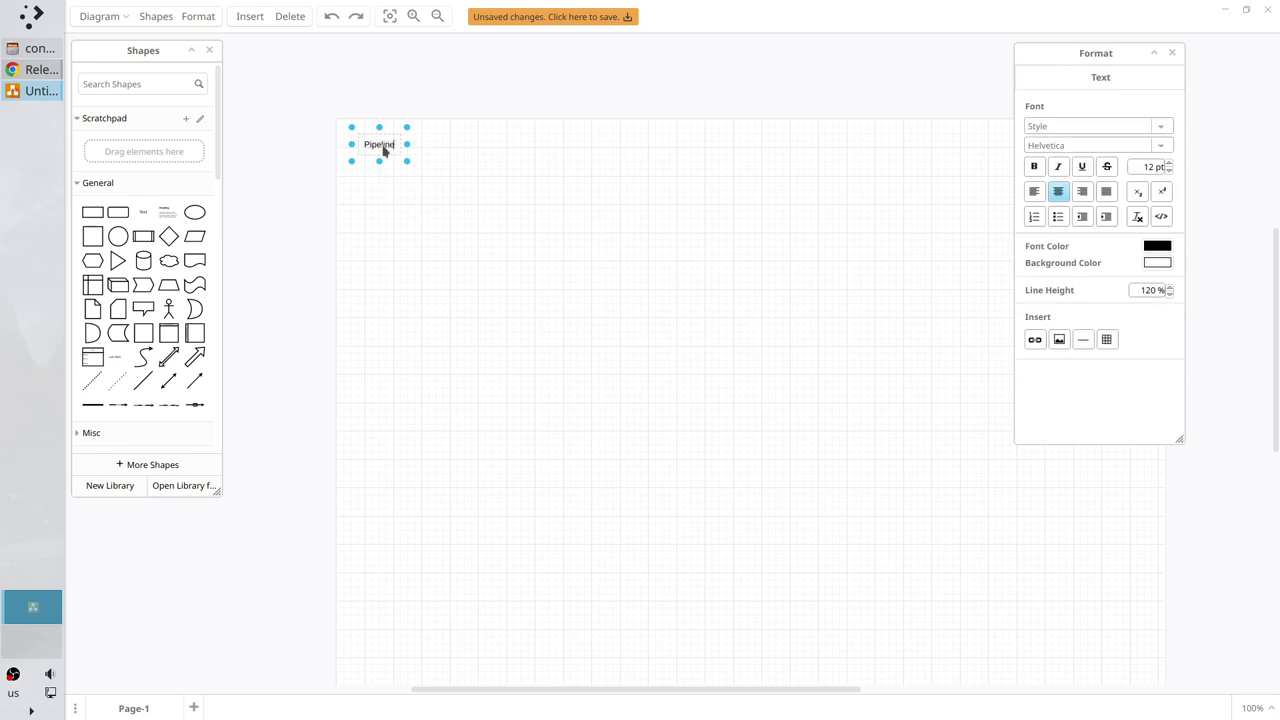
text(e diagram)
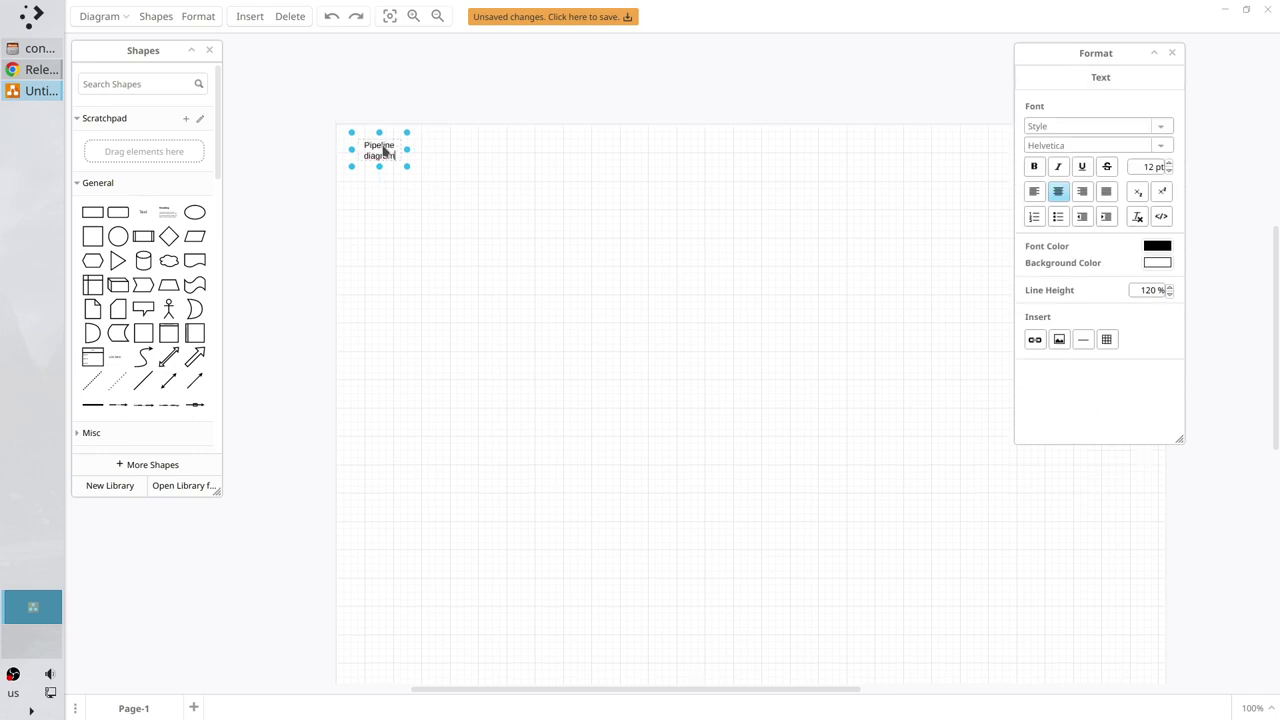
click(391, 200)
ctrl+scroll(391, 200, up, 4)
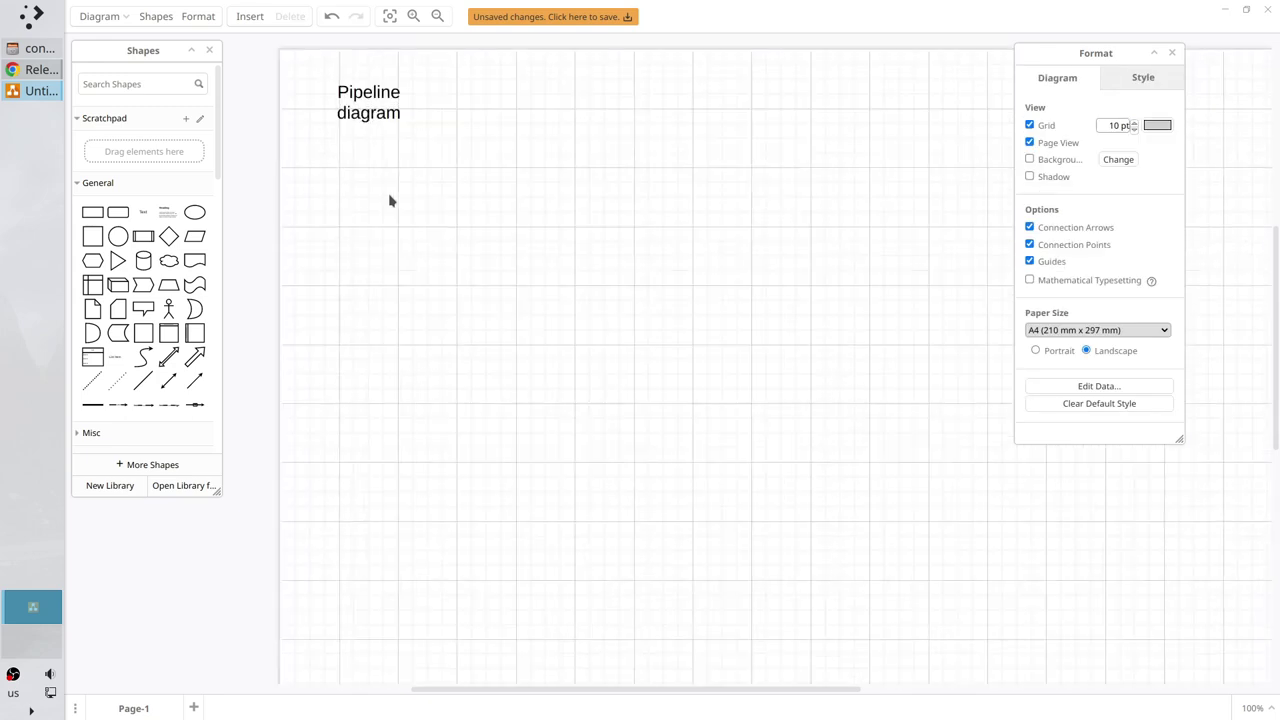
- Widen the title and make it 25 pt bold
click(453, 214)
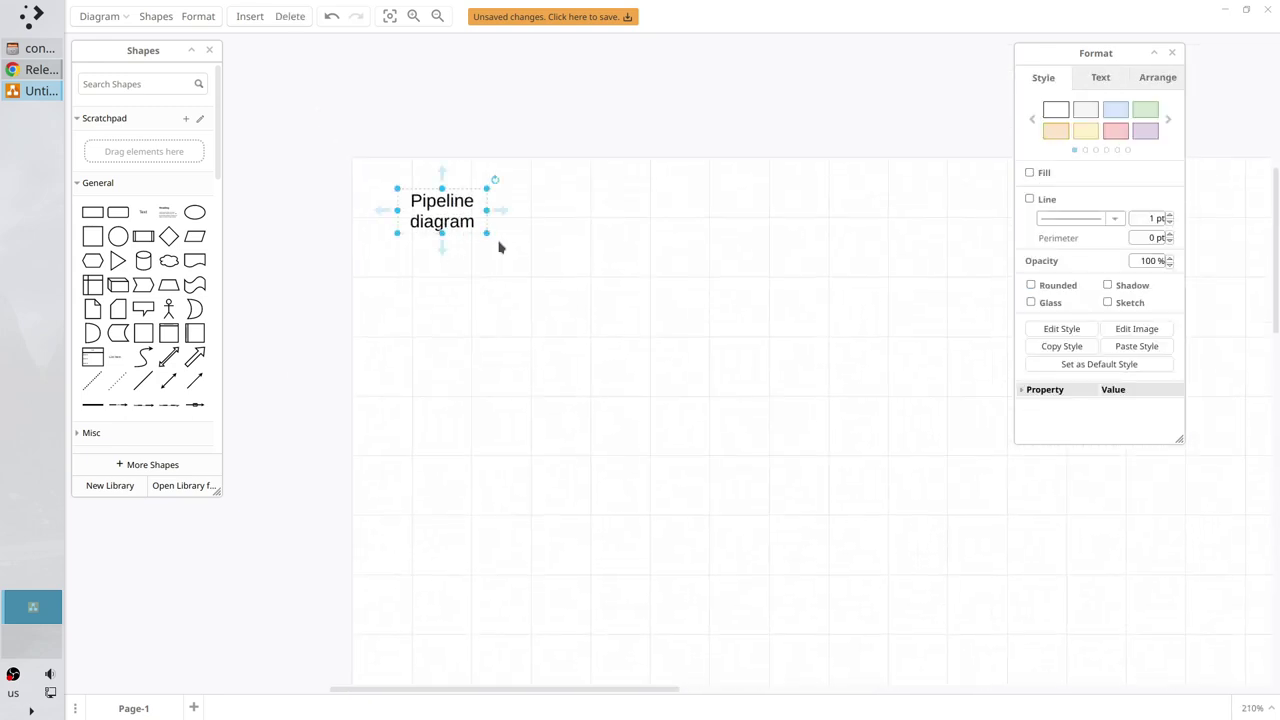
drag(485, 233, 784, 277)
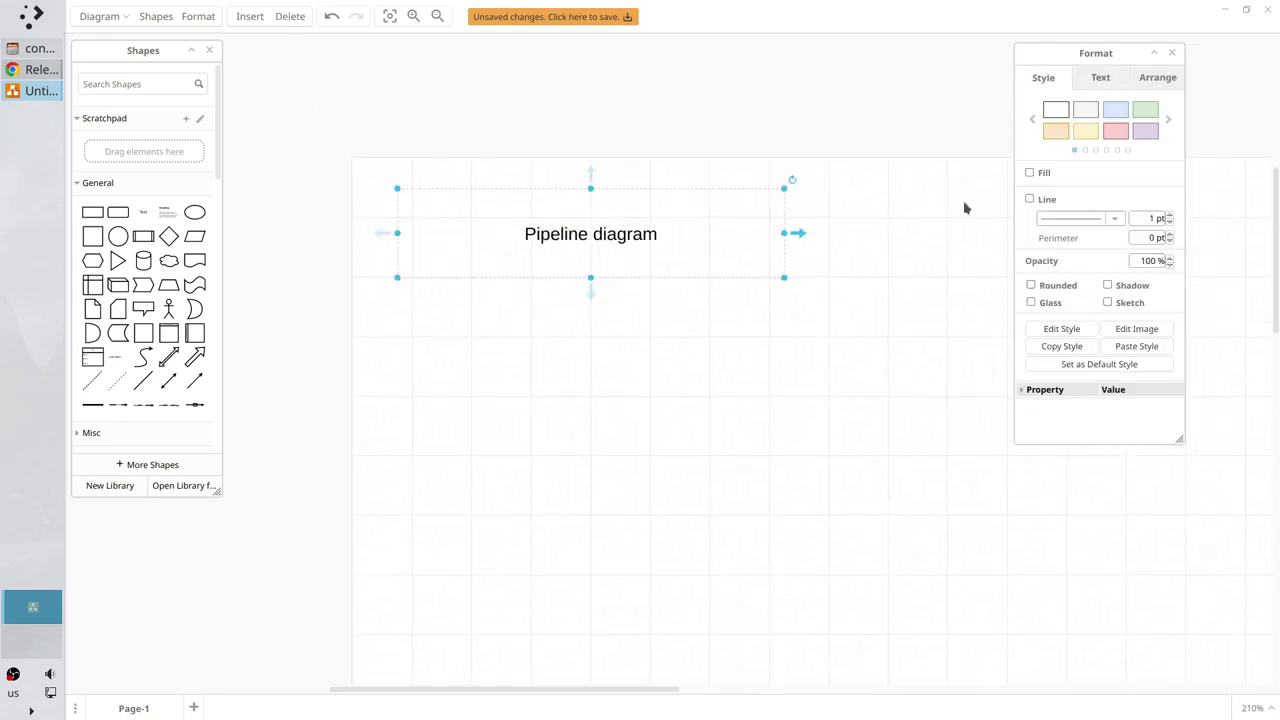
click(1110, 87)
double_click(1147, 148)
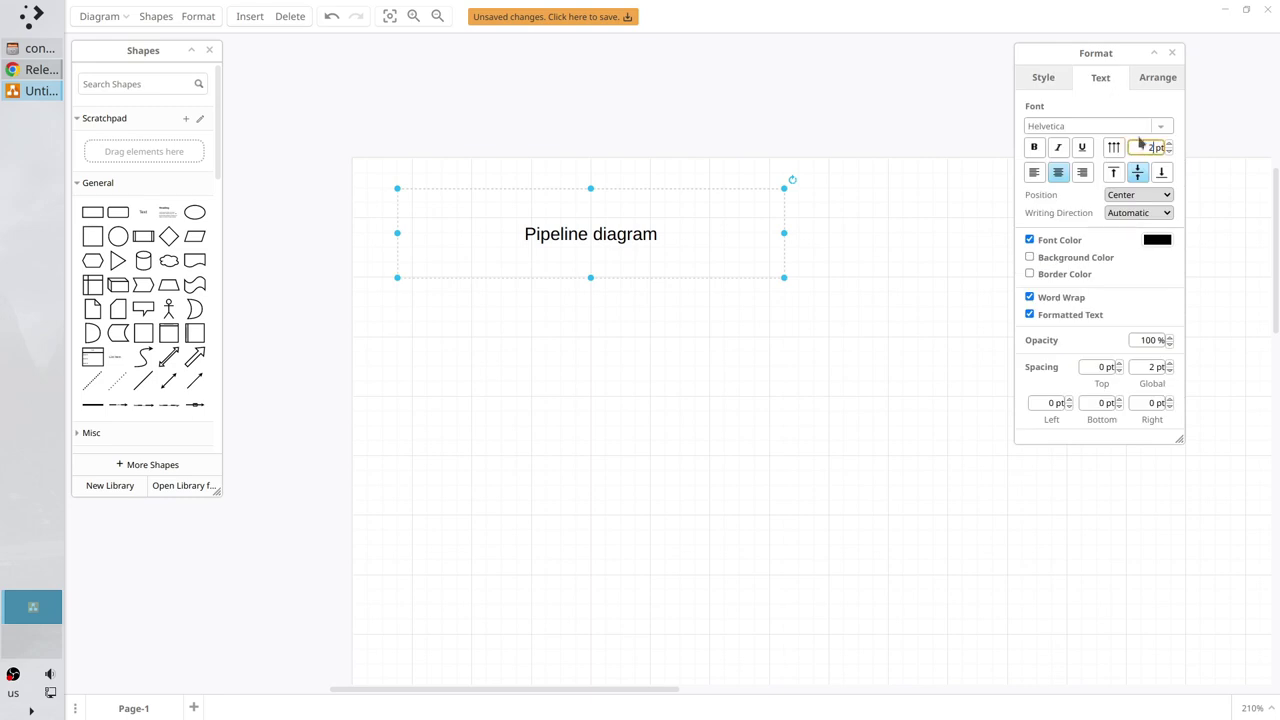
text(5)
key(Return)
click(1034, 147)
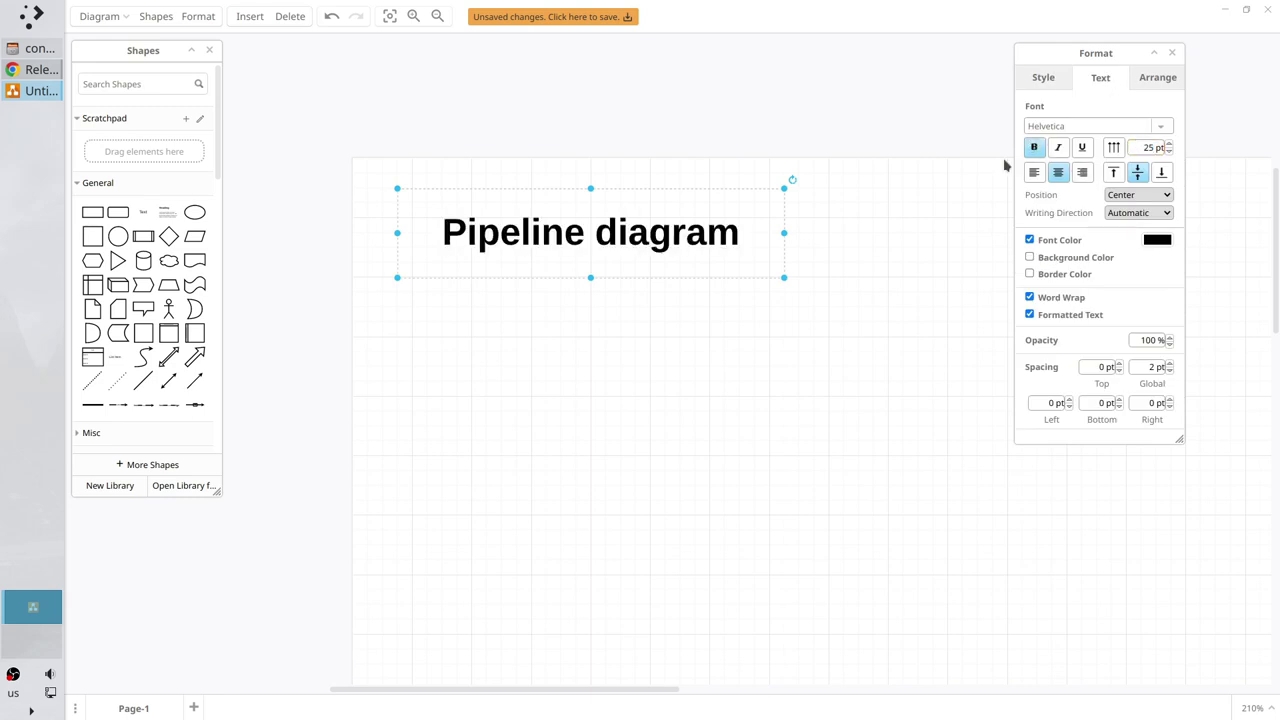
- Nudge the title into the top-left corner and narrow its box to fit the text
click(639, 300)
drag(657, 243, 614, 214)
click(563, 357)
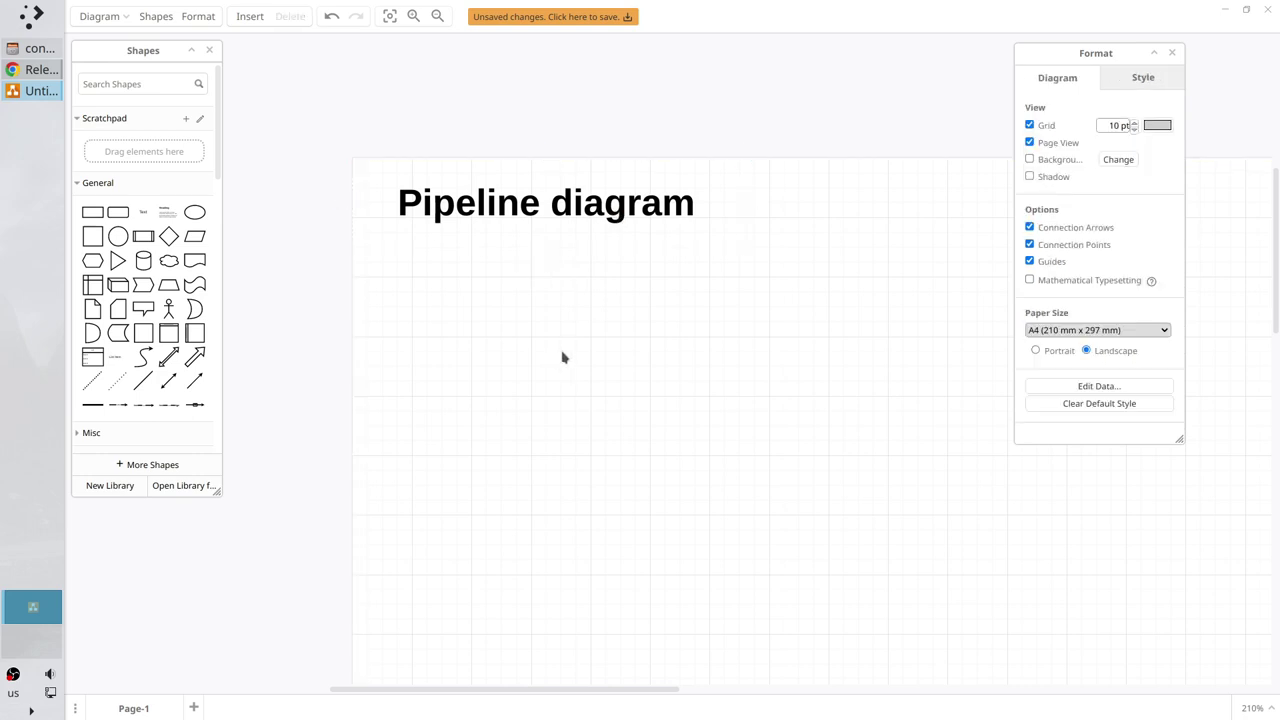
click(738, 246)
drag(740, 246, 688, 232)
click(678, 291)
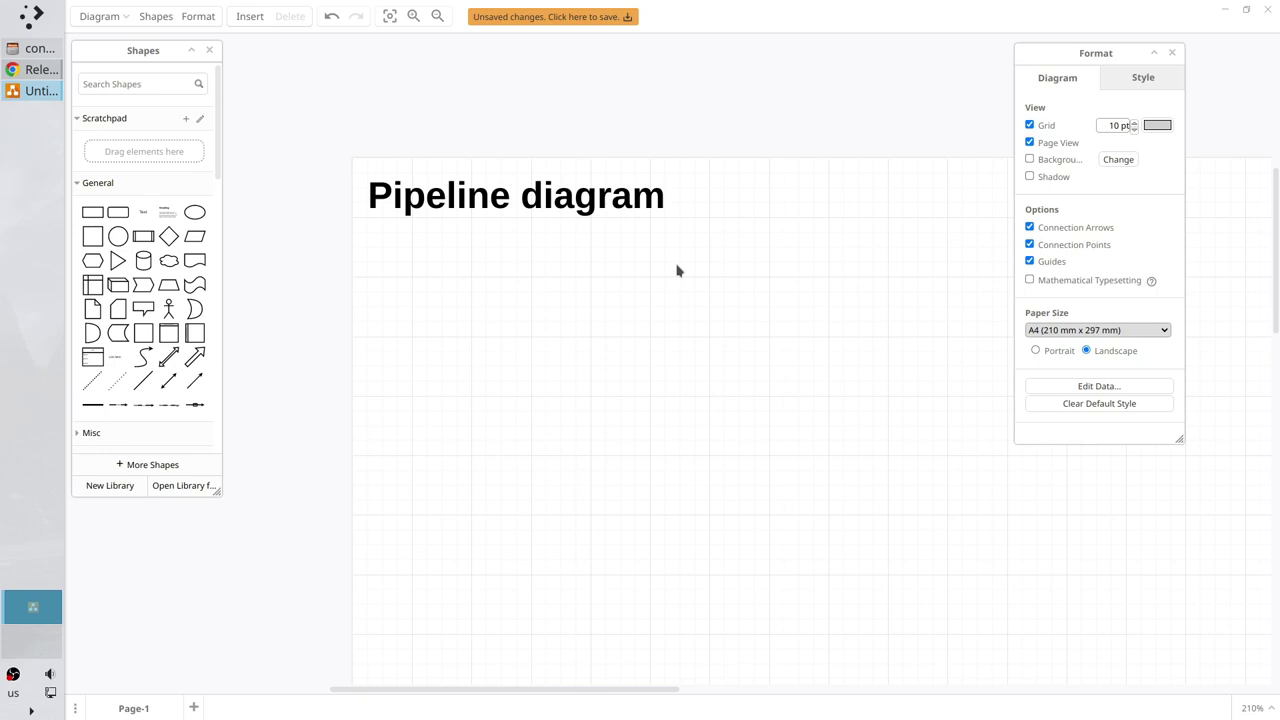
- Create a new diagrams folder as the save location
click(116, 20)
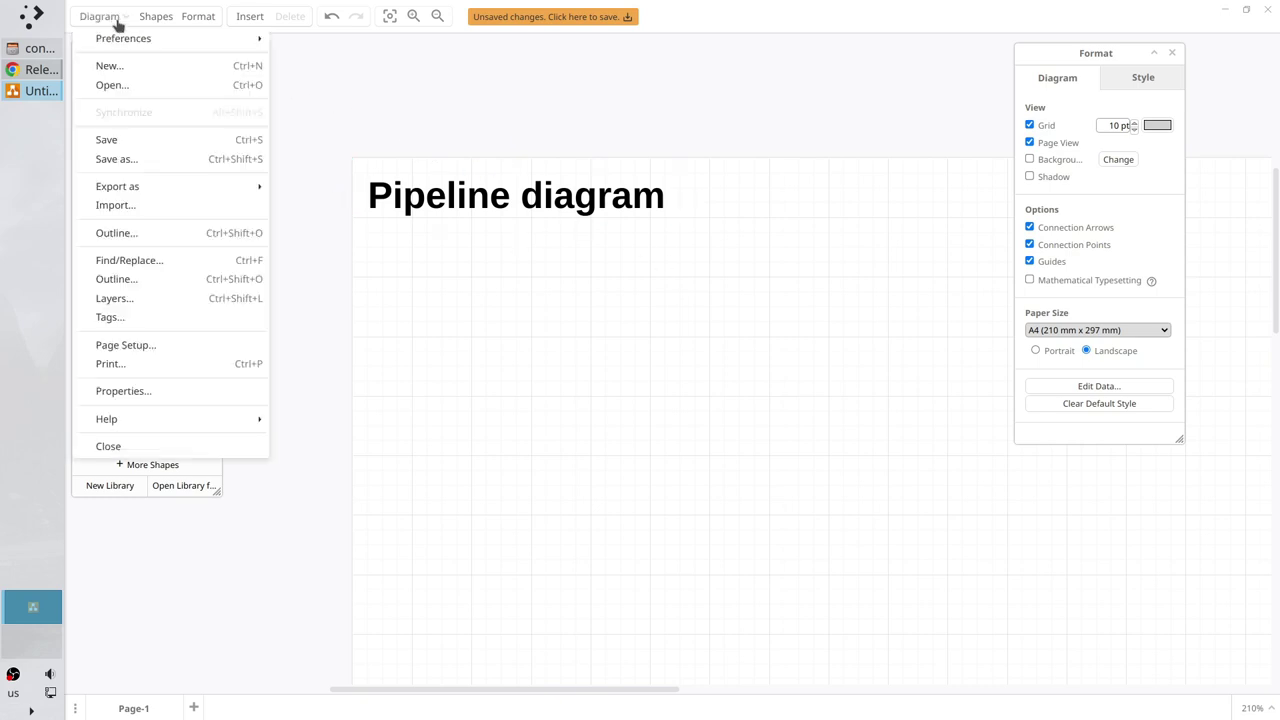
click(130, 146)
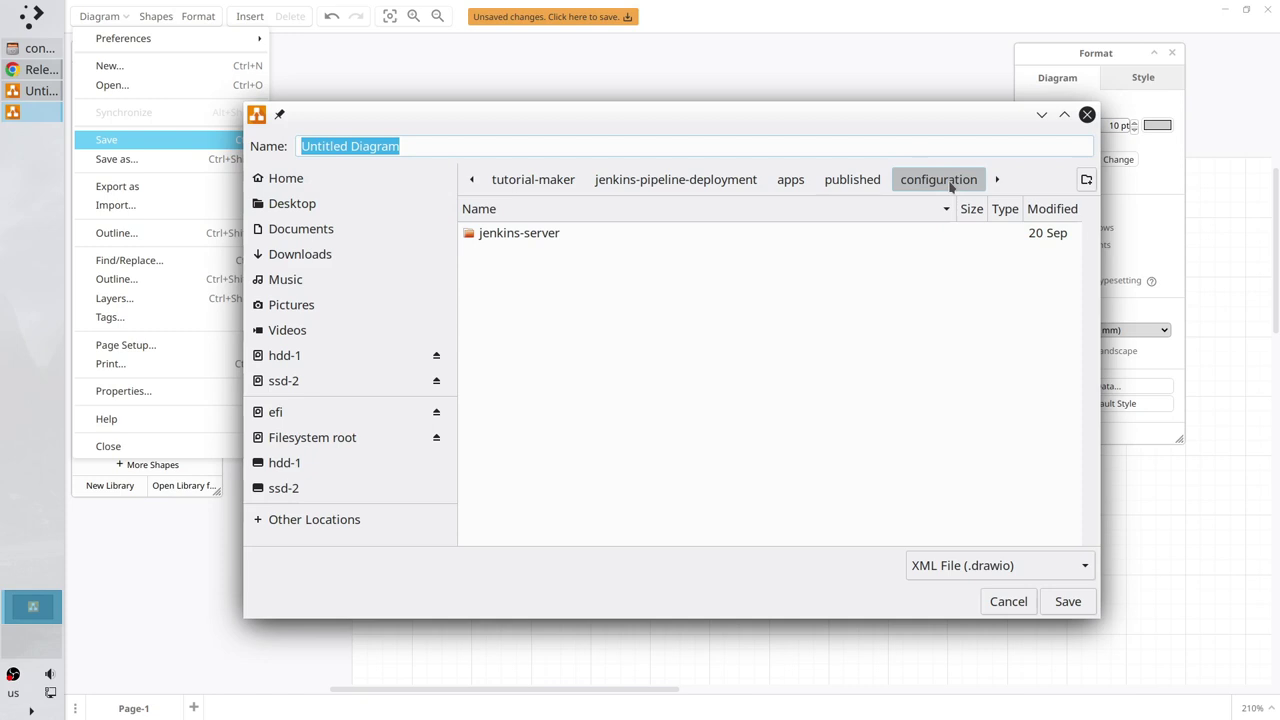
click(951, 186)
click(1087, 180)
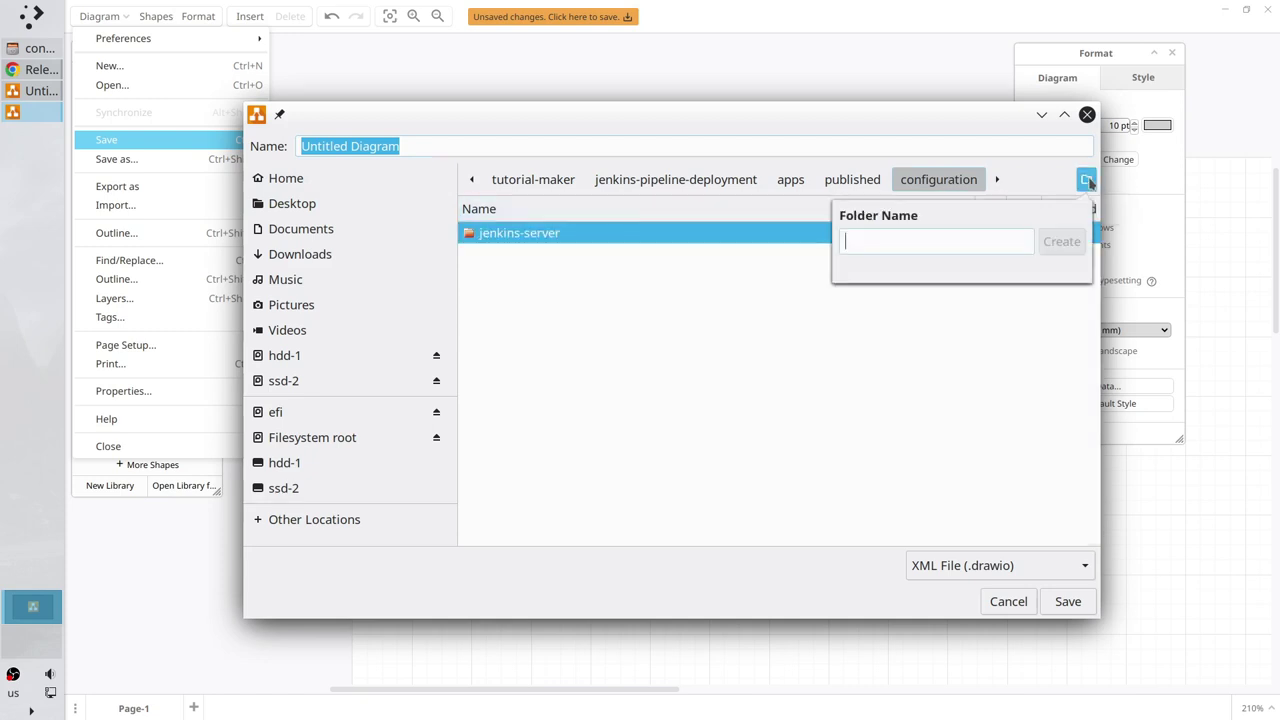
text(diagrams)
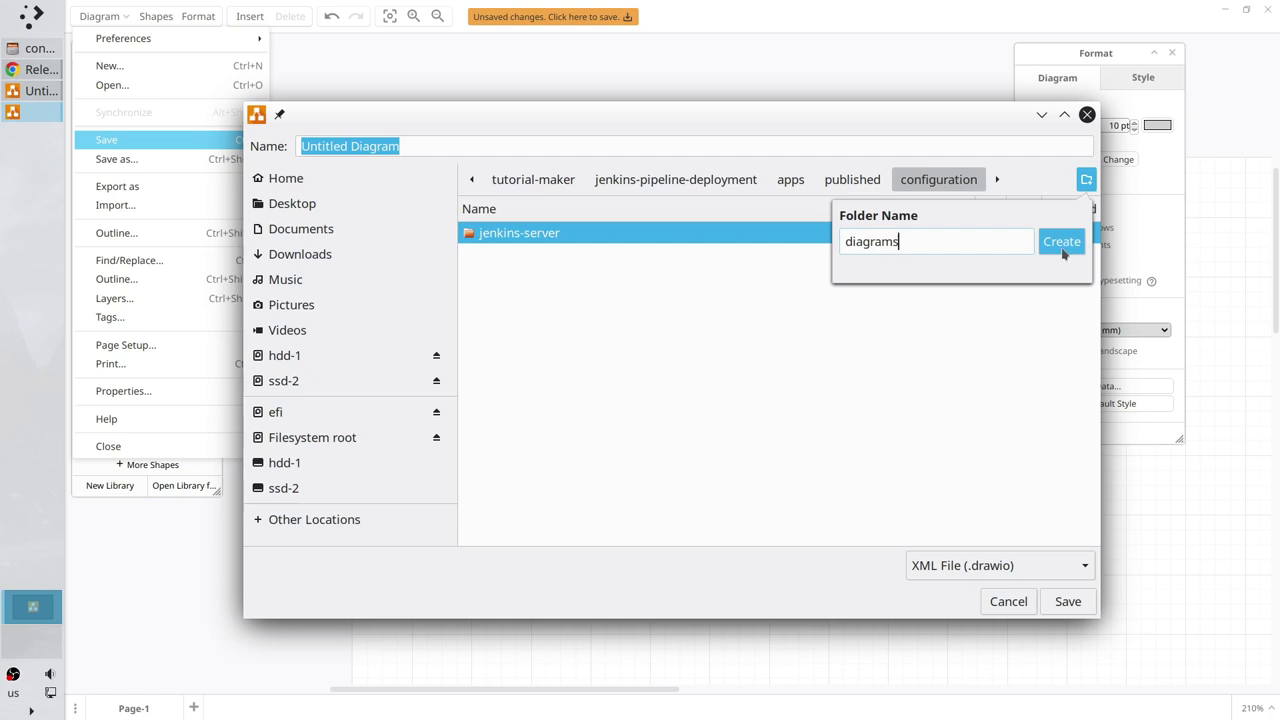
click(1062, 248)
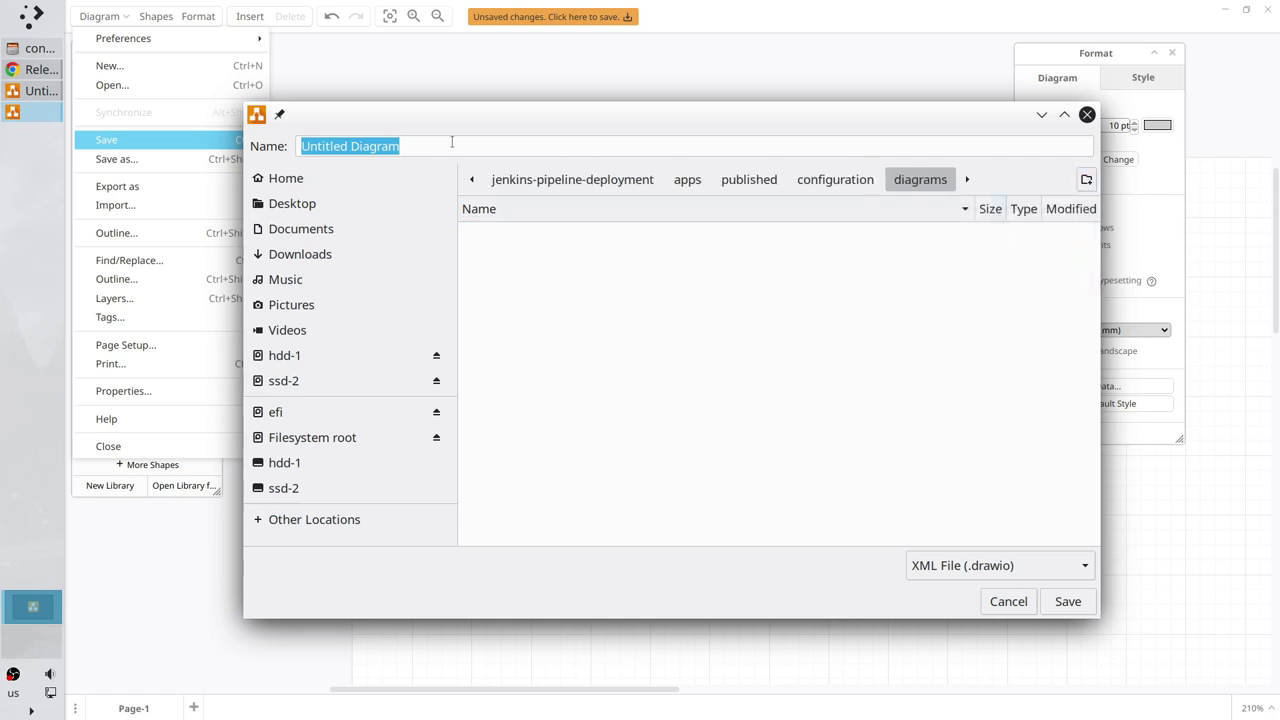
- Save the file as pipeline-diagram.drawio in that folder
click(416, 146)
triple_click(416, 146)
text(pipel)
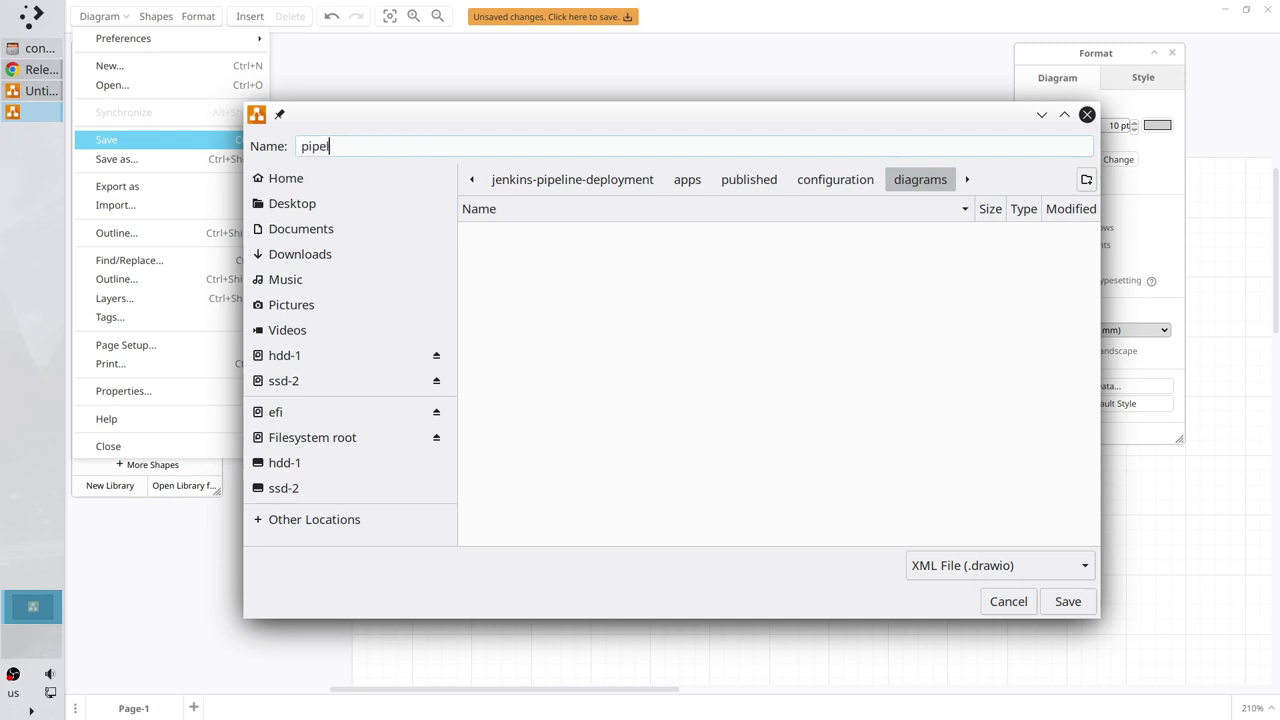
text(ine-diagra)
text(m.d)
text(rawio)
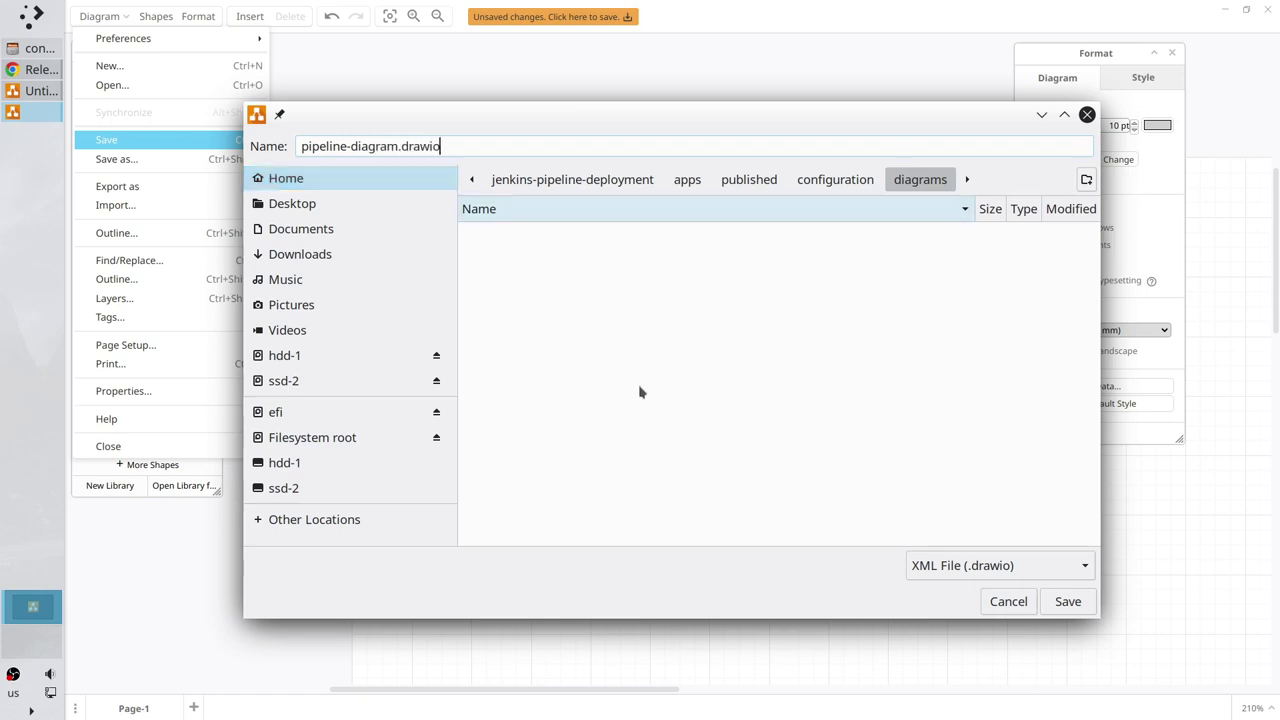
click(1068, 601)
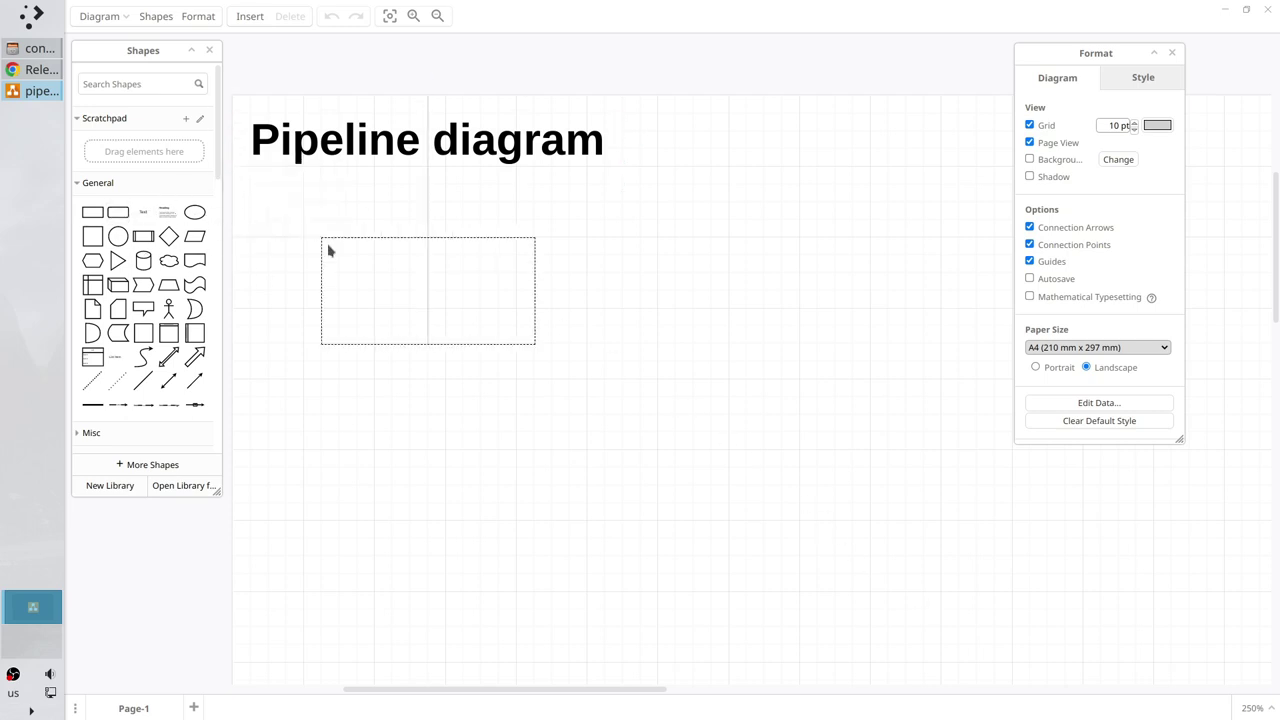
- Add a rounded rectangle labelled 'Initiation' with 25 pt label text
drag(117, 212, 329, 249)
text(In)
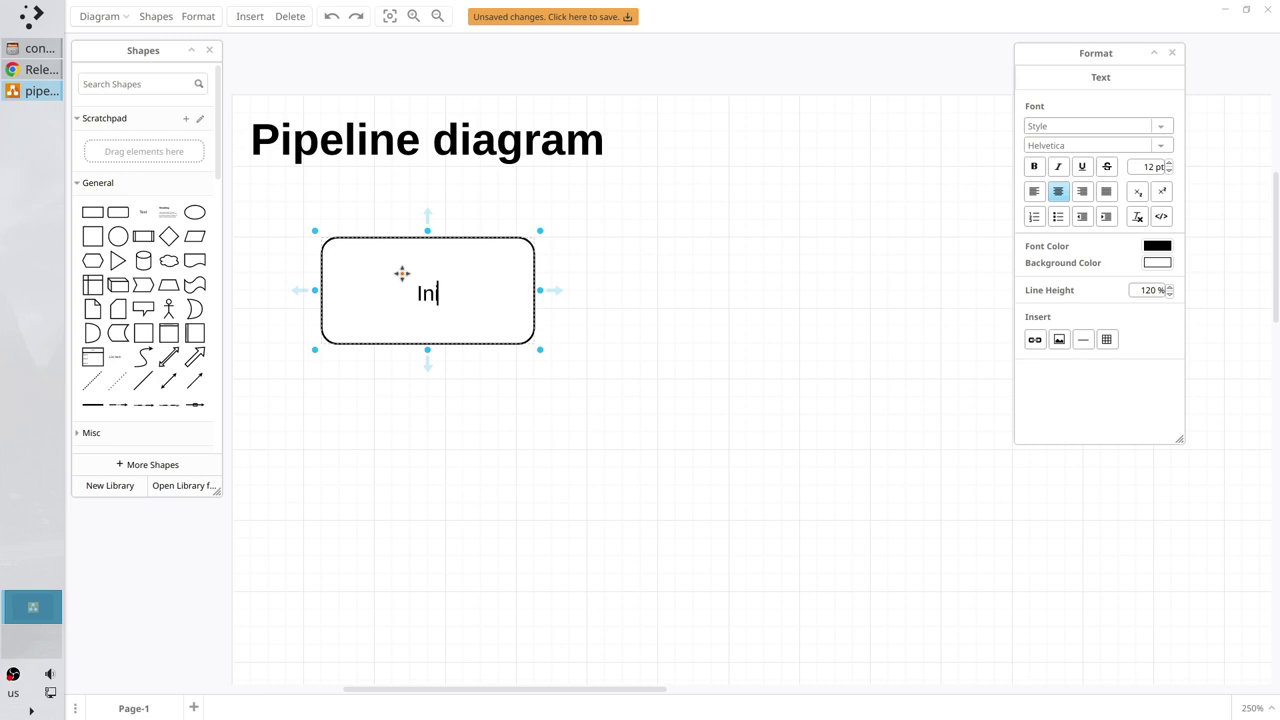
text(itiatio)
text(n)
key(Escape)
click(471, 327)
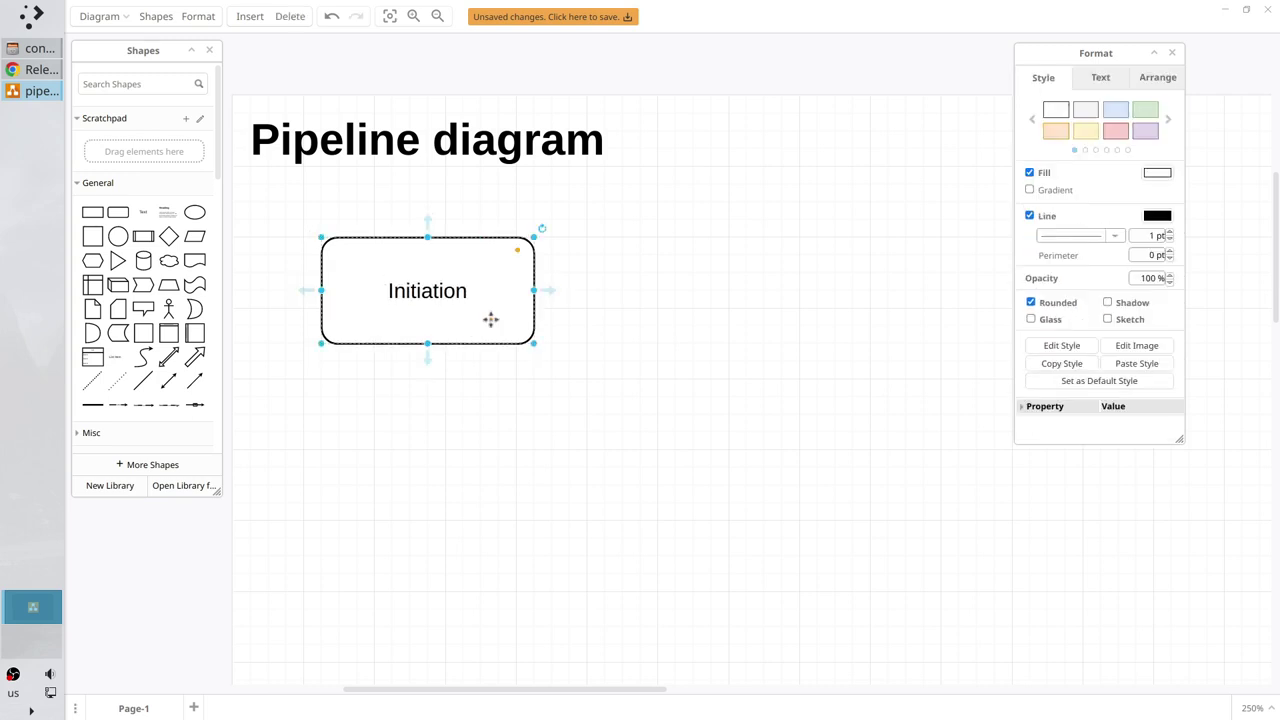
click(1102, 89)
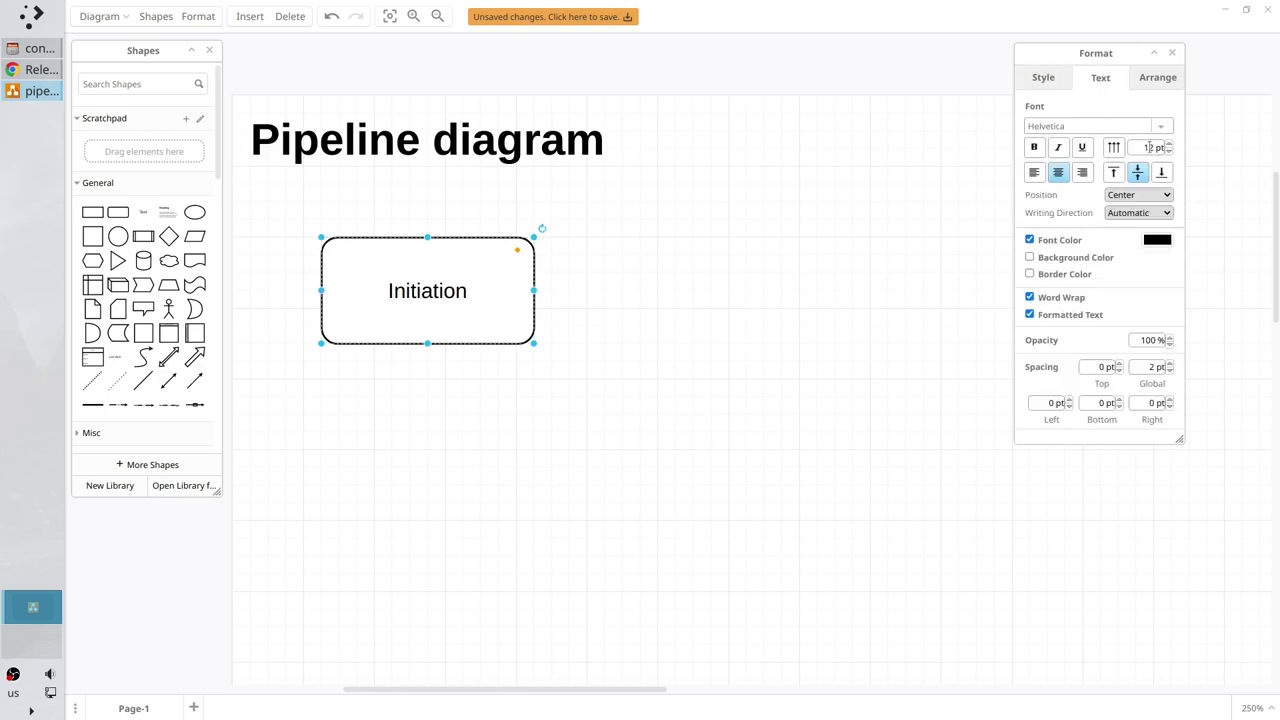
click(1149, 147)
text(25)
key(Return)
- Enlarge the Initiation block and align its label top-left
click(731, 376)
click(489, 314)
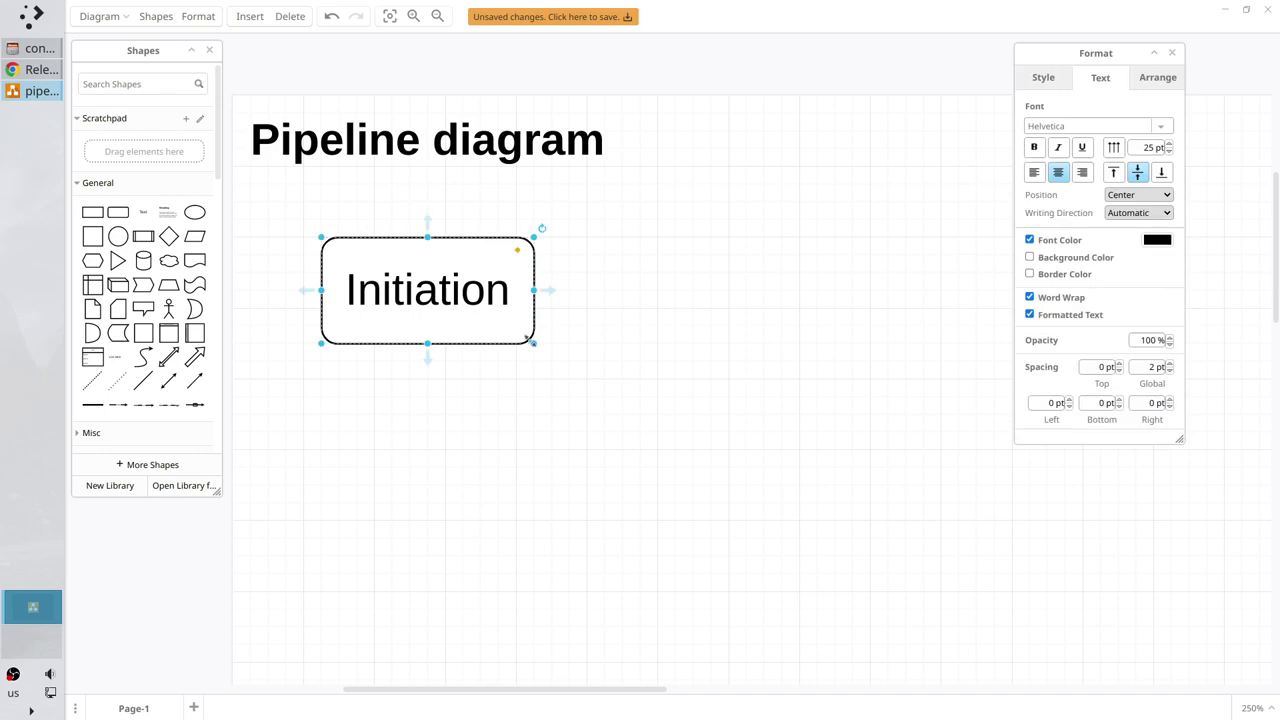
drag(534, 343, 836, 456)
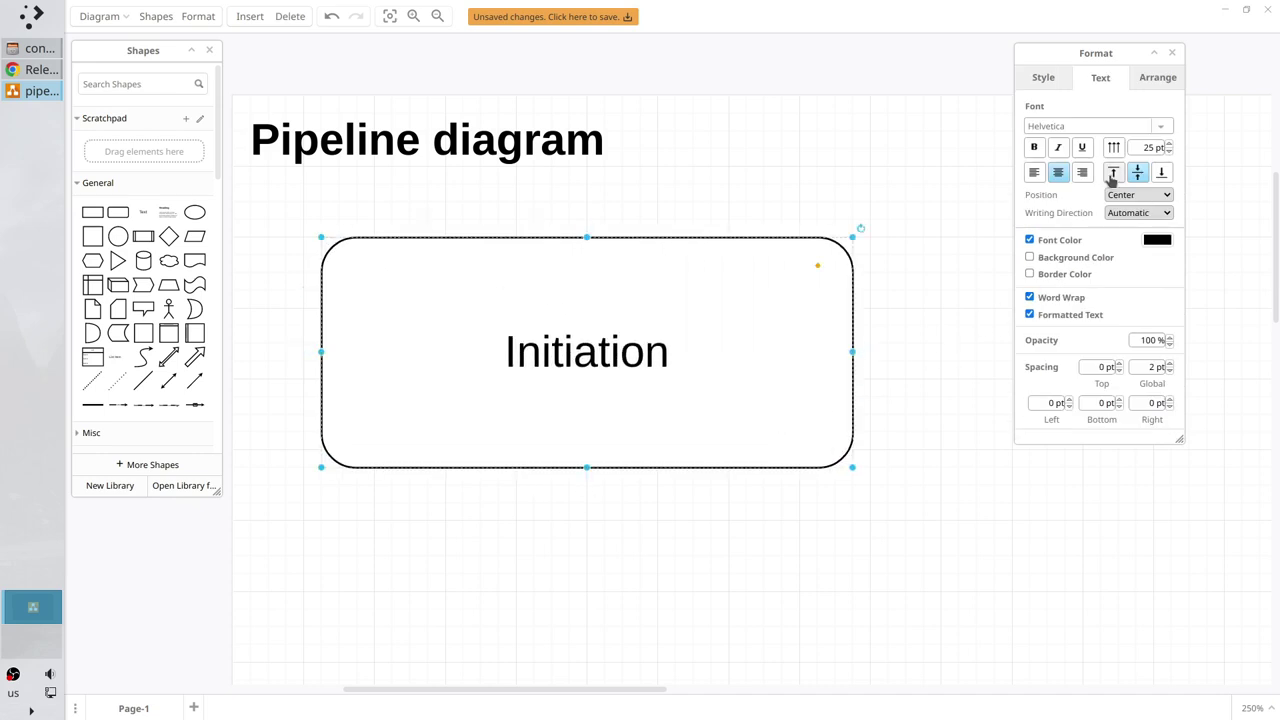
click(1113, 173)
click(1035, 173)
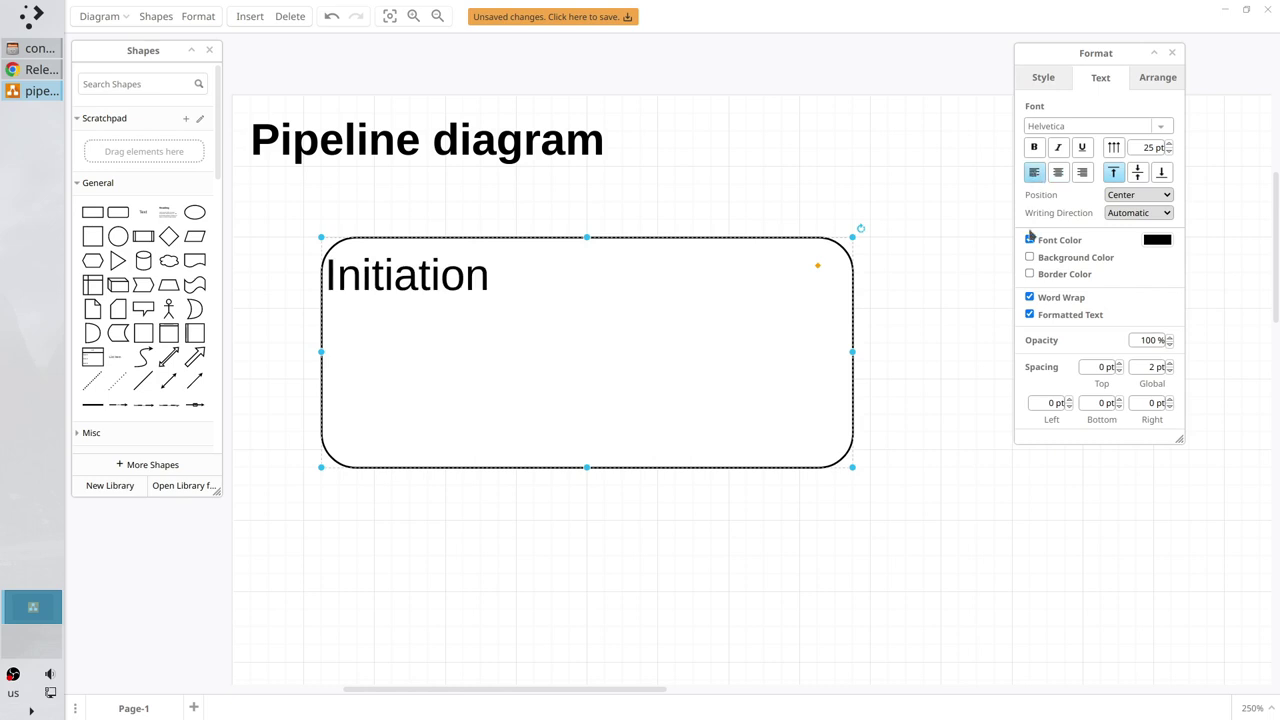
- Inset the label with 10 pt left spacing and 5 pt global spacing
click(1049, 403)
click(1150, 367)
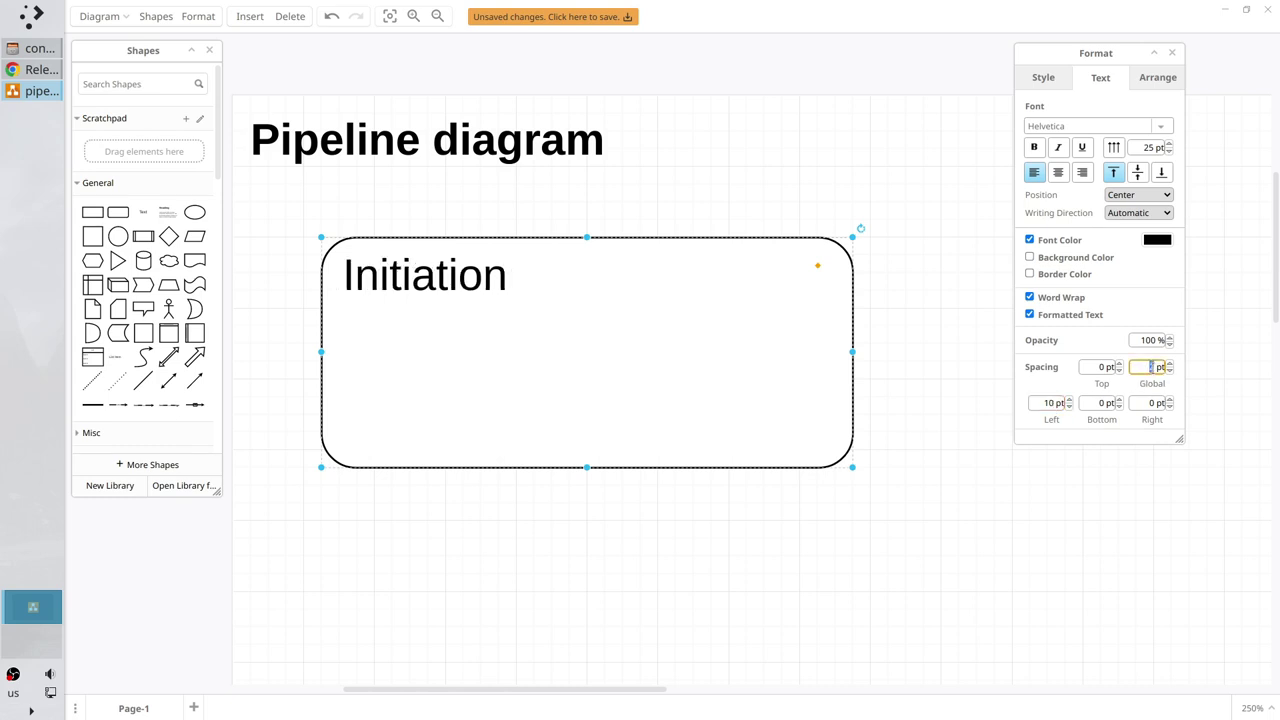
text(5)
key(Return)
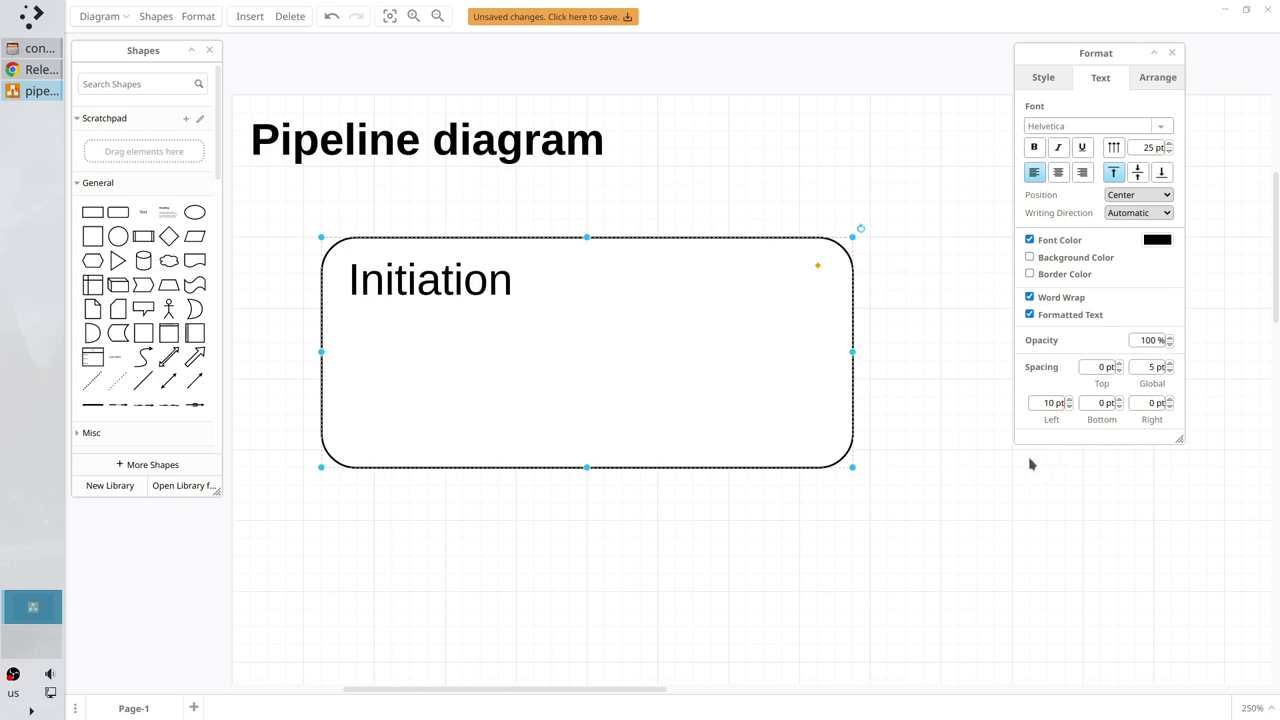
click(977, 474)
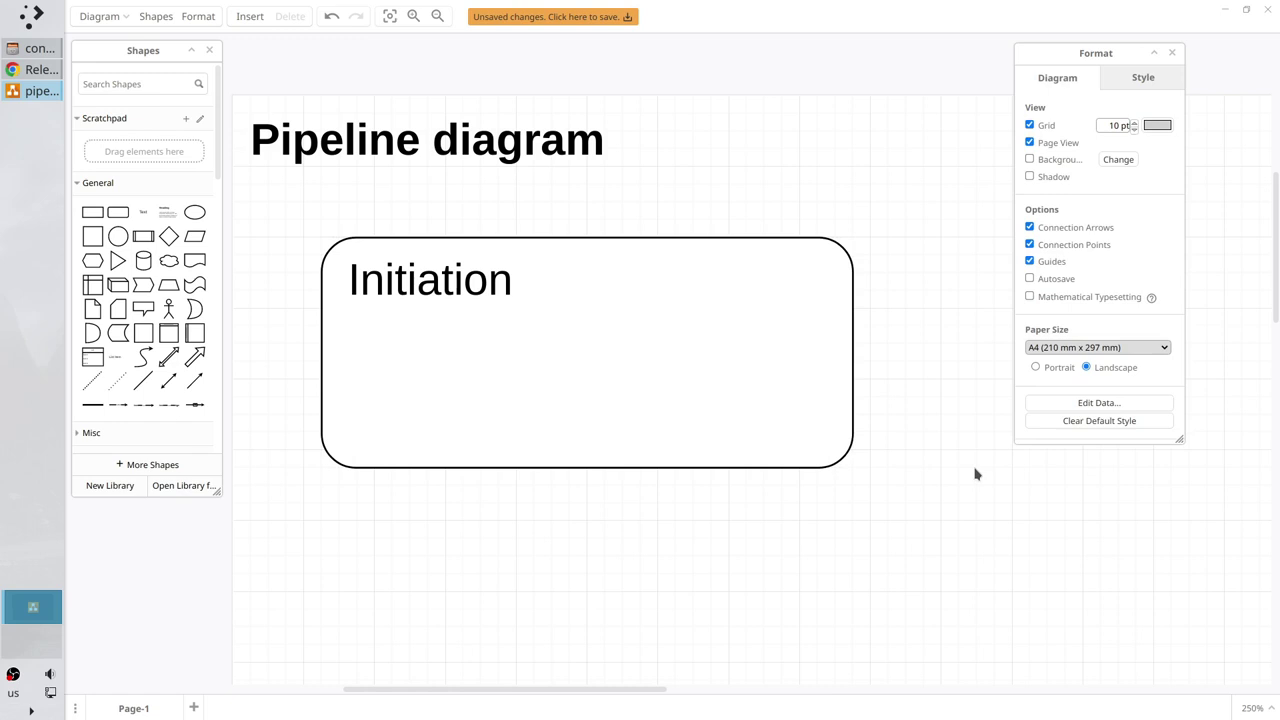
click(732, 372)
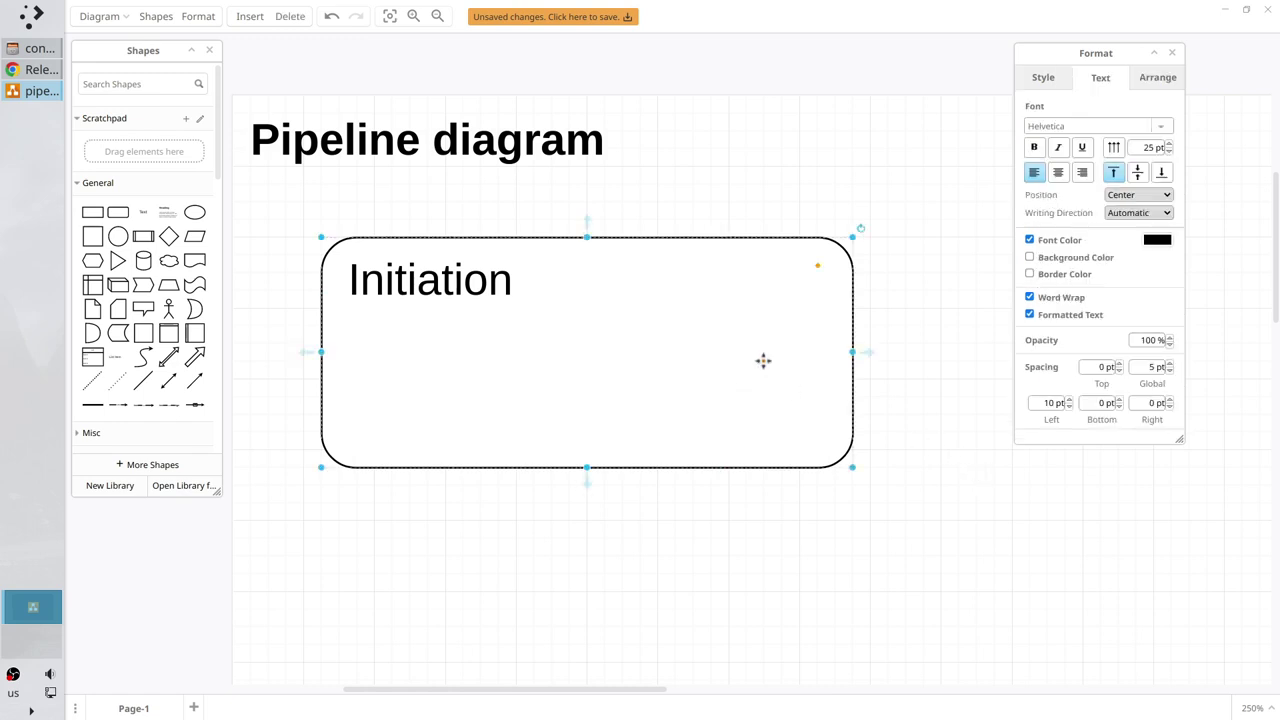
- Give the Initiation block a light yellow fill at 70% opacity
click(1047, 80)
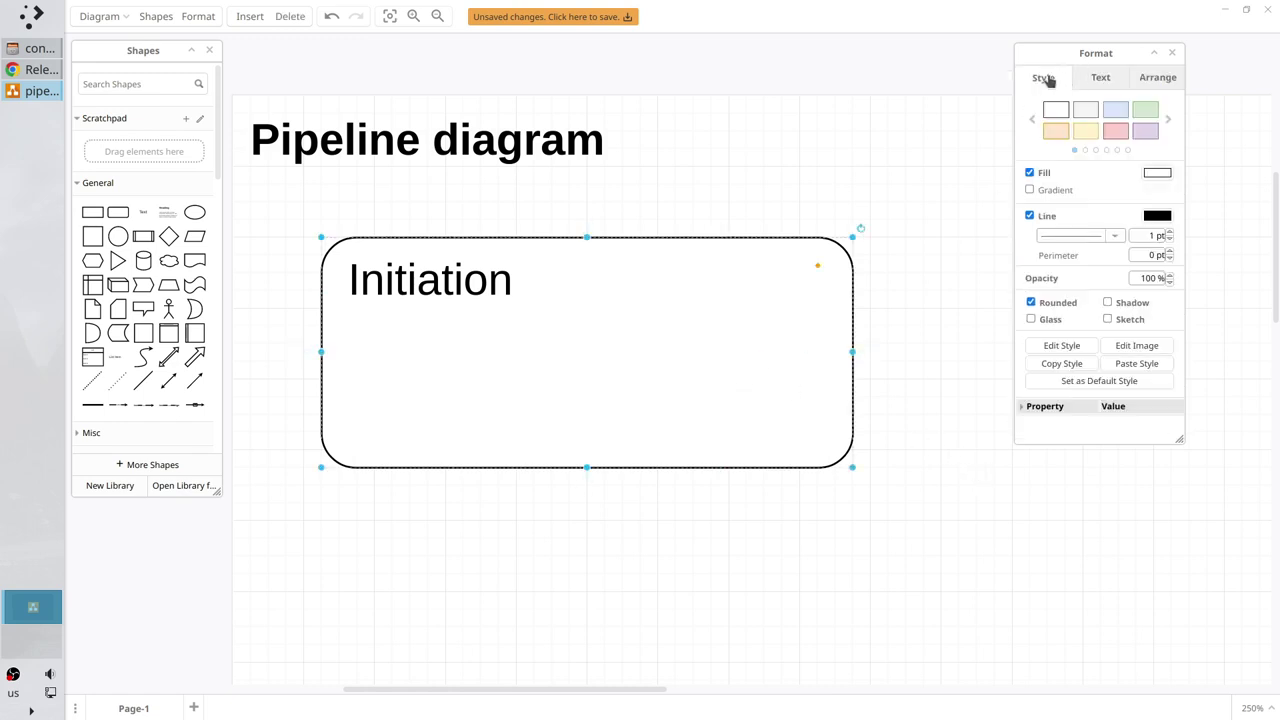
click(1086, 131)
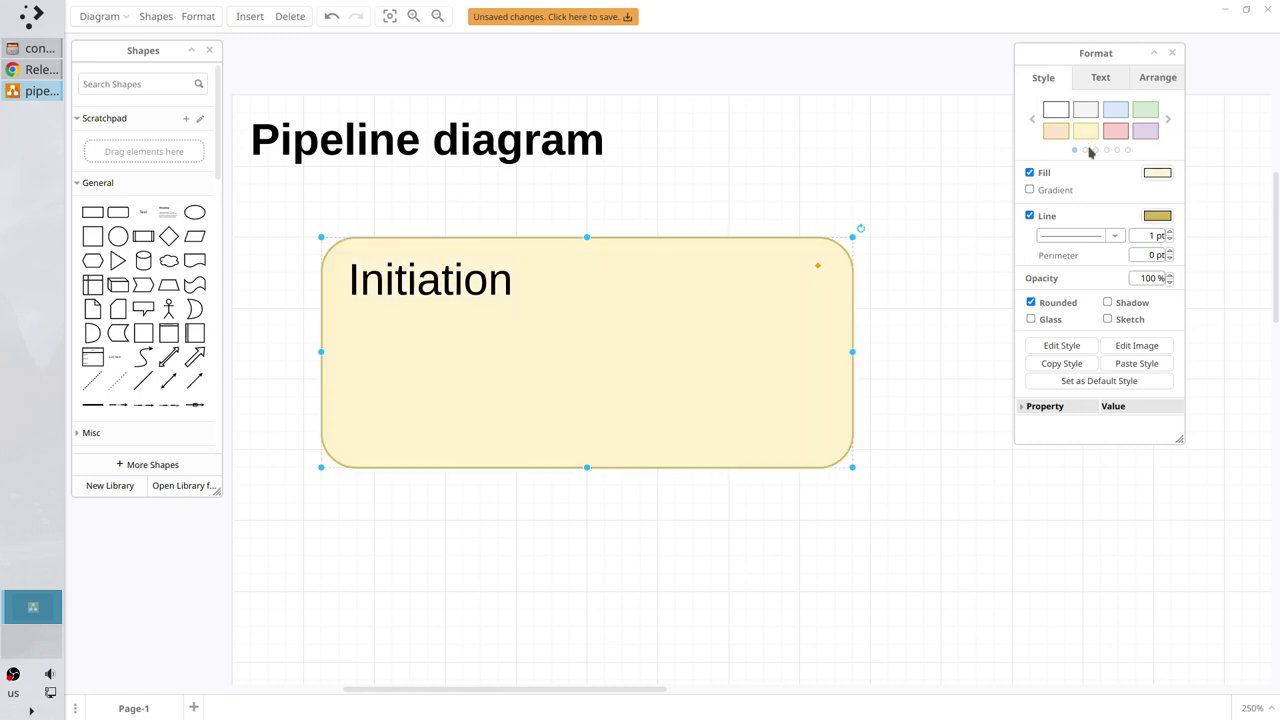
drag(1153, 278, 1137, 278)
text(70)
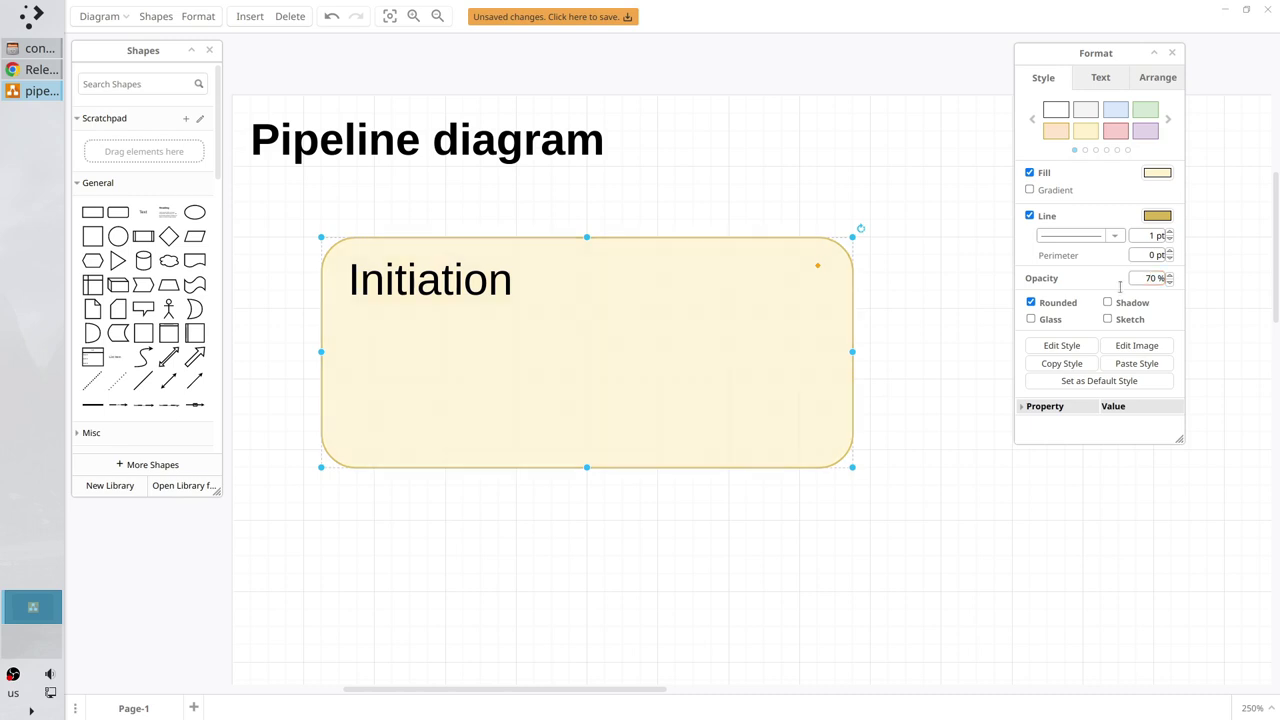
- Move the Initiation block up just beneath the title
click(566, 506)
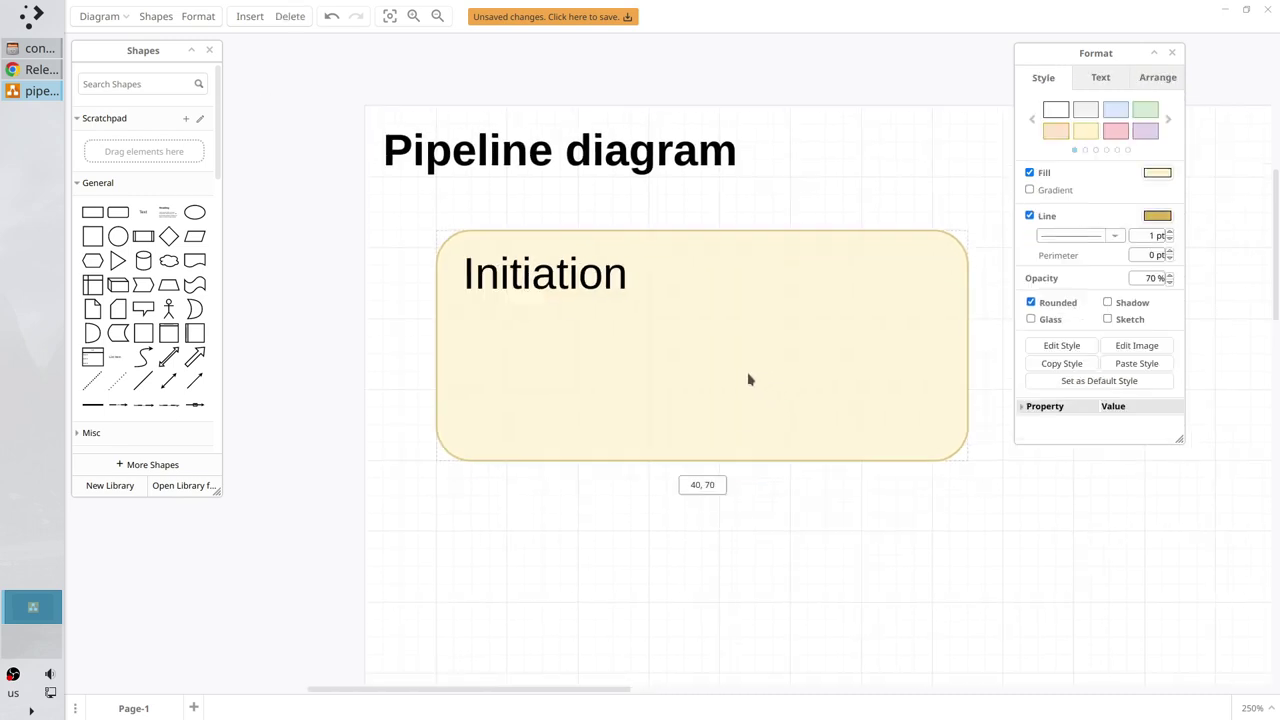
drag(781, 401, 714, 371)
click(698, 493)
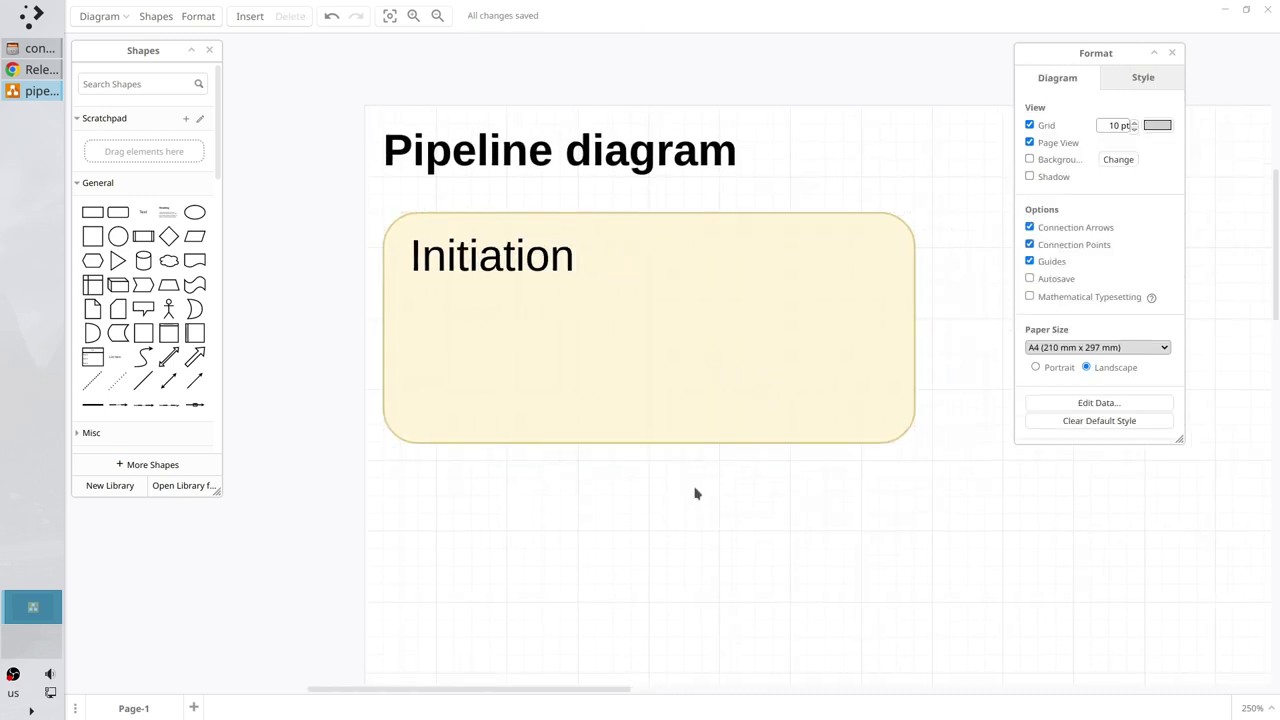
scroll(697, 493, down, 4)
scroll(697, 493, down, 1)
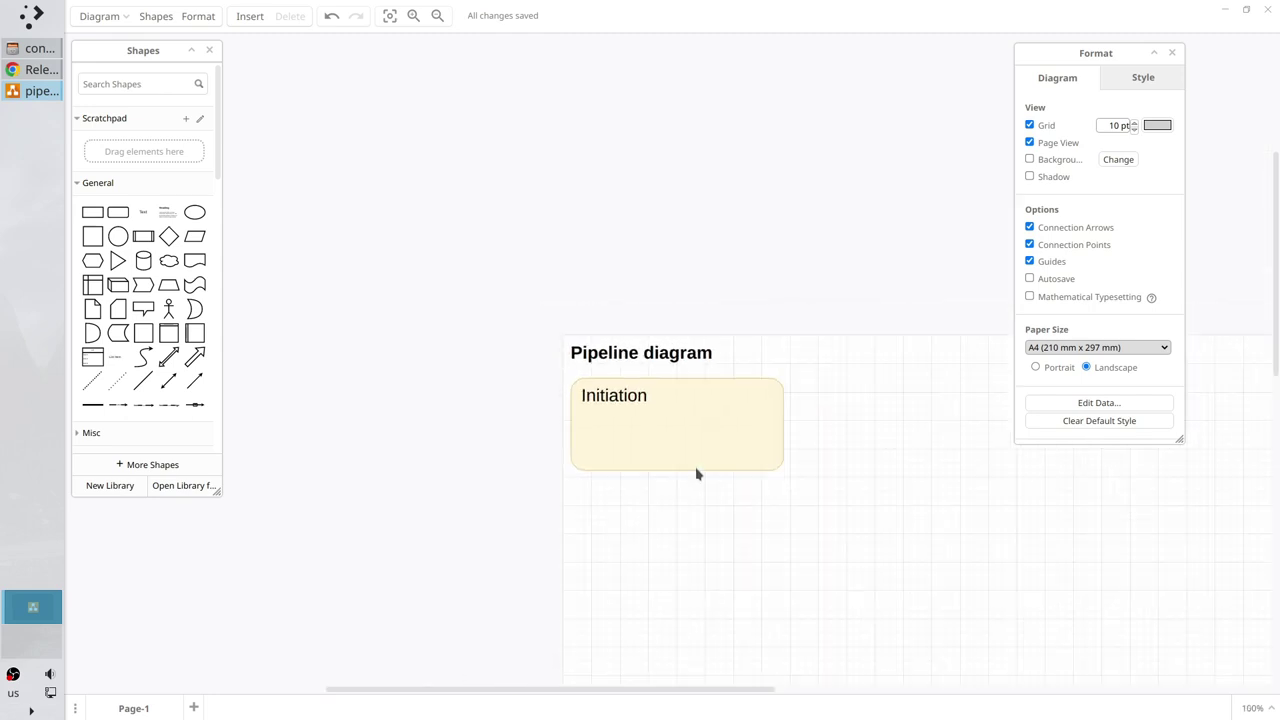
click(697, 468)
click(703, 511)
- Duplicate the block into a vertical stack of six identical Initiation blocks
ctrl+drag(714, 420, 710, 534)
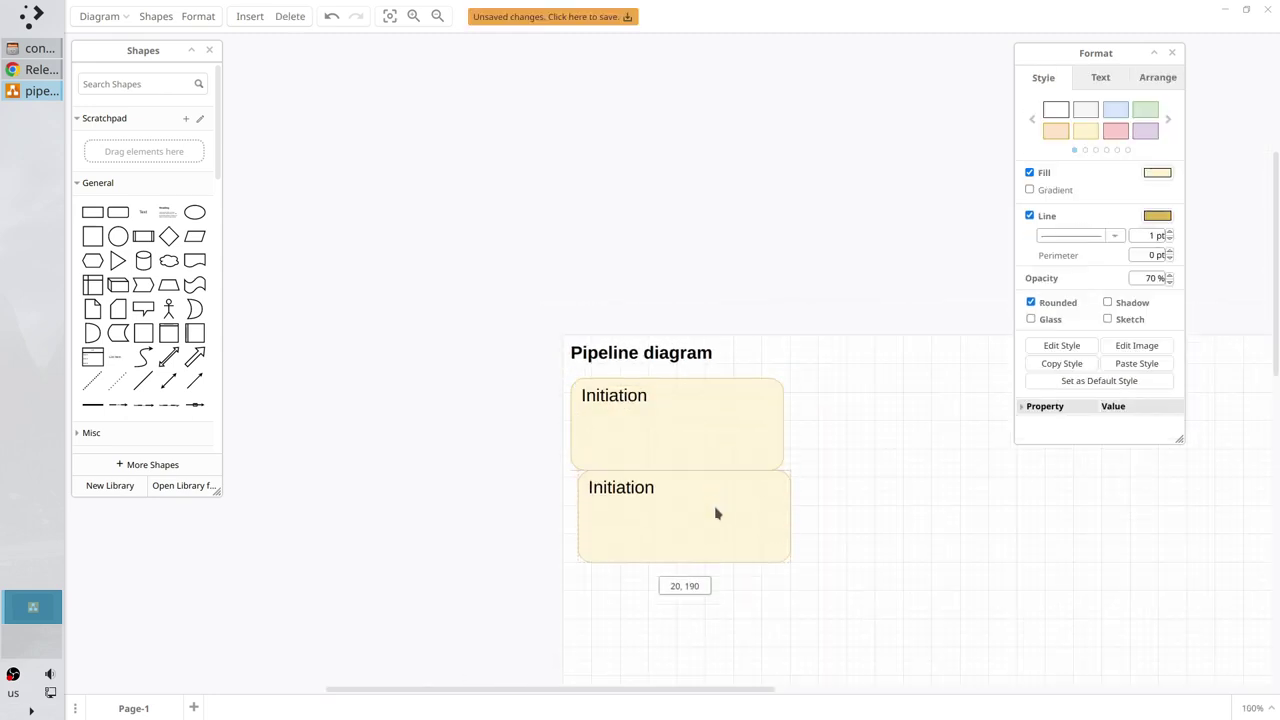
click(714, 517)
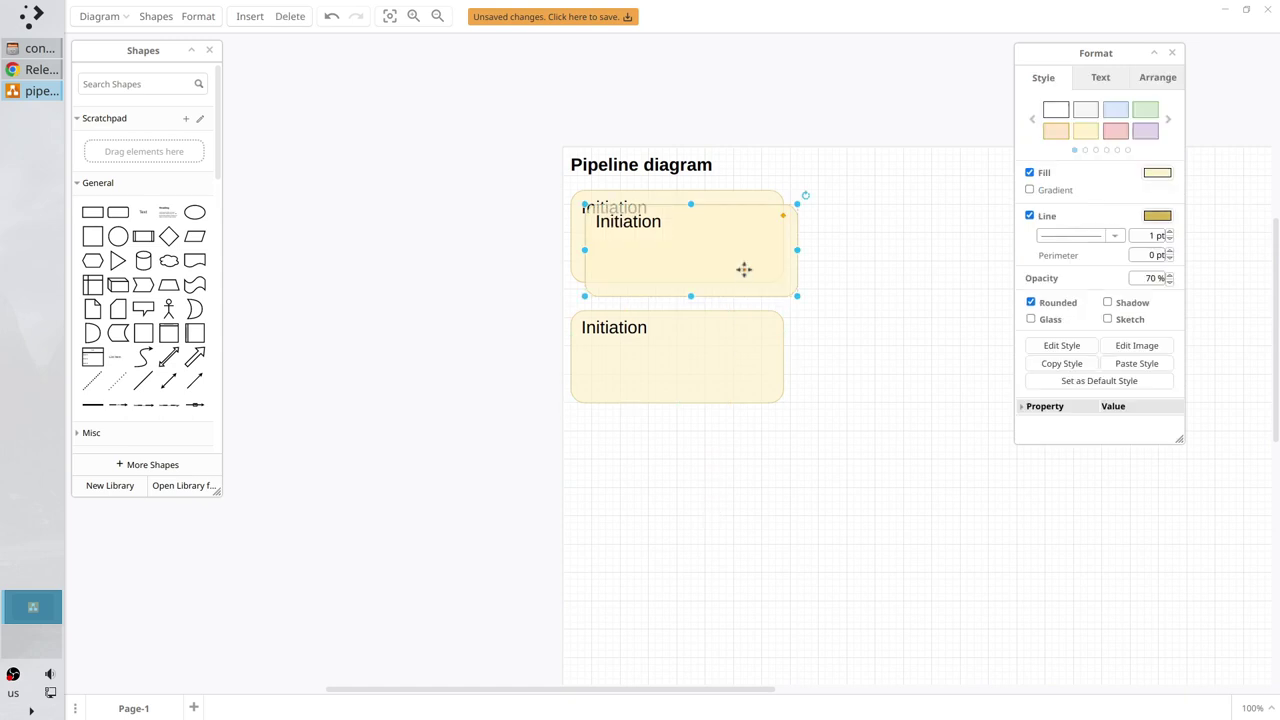
ctrl+drag(743, 271, 734, 563)
key(ctrl+d)
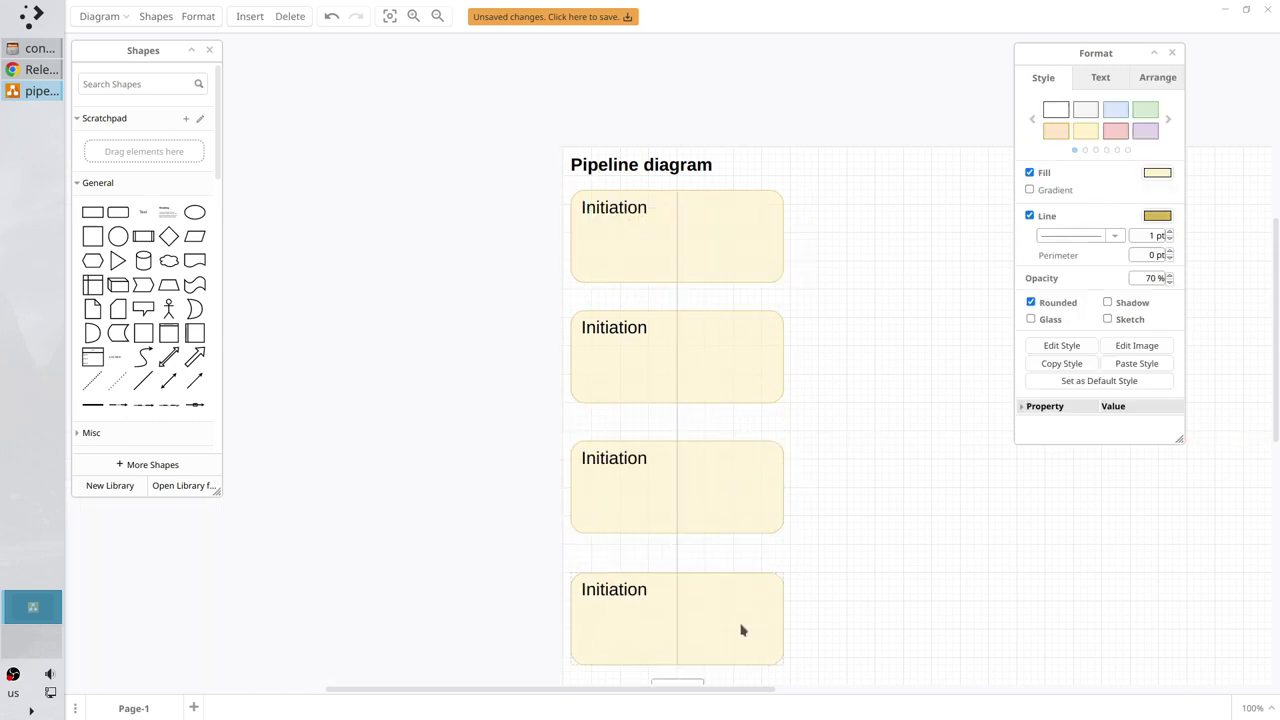
scroll(734, 563, down, 3)
key(ctrl+v)
mouse_move(745, 110)
mouse_down()
mouse_move(743, 571)
mouse_move(731, 569)
mouse_up()
key(ctrl+v)
drag(739, 101, 705, 680)
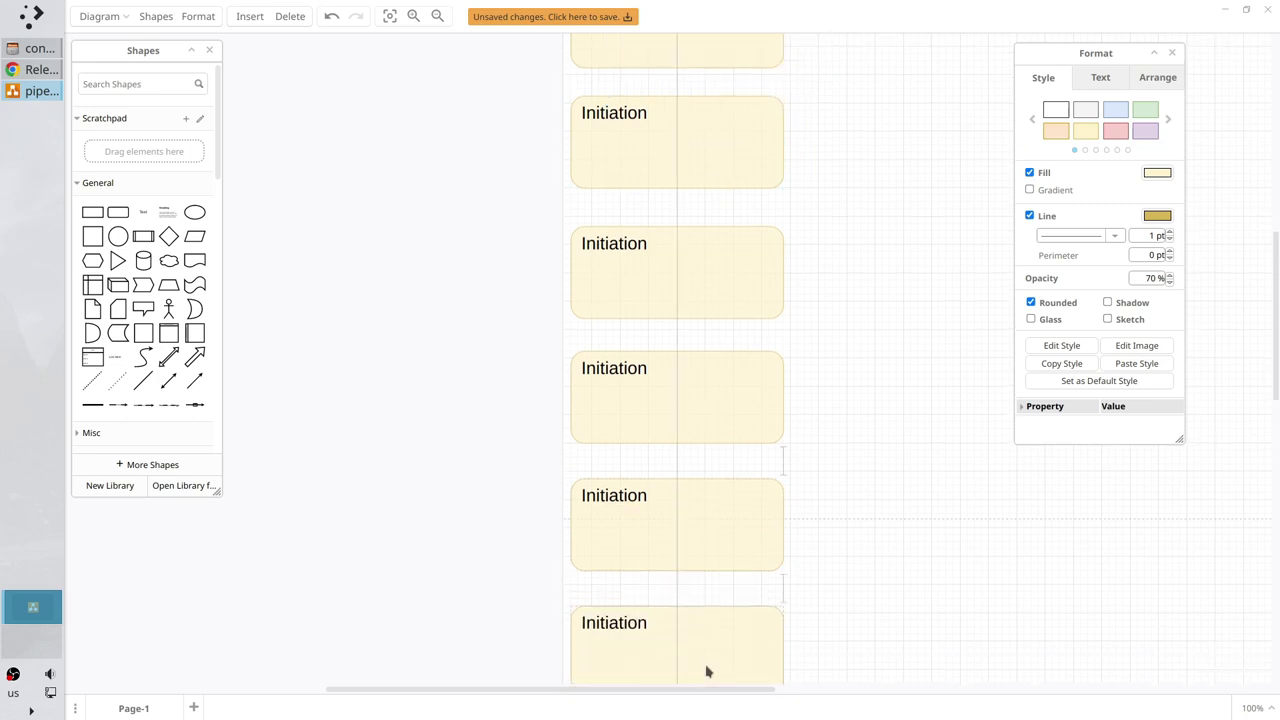
click(923, 500)
ctrl+scroll(923, 500, down, 3)
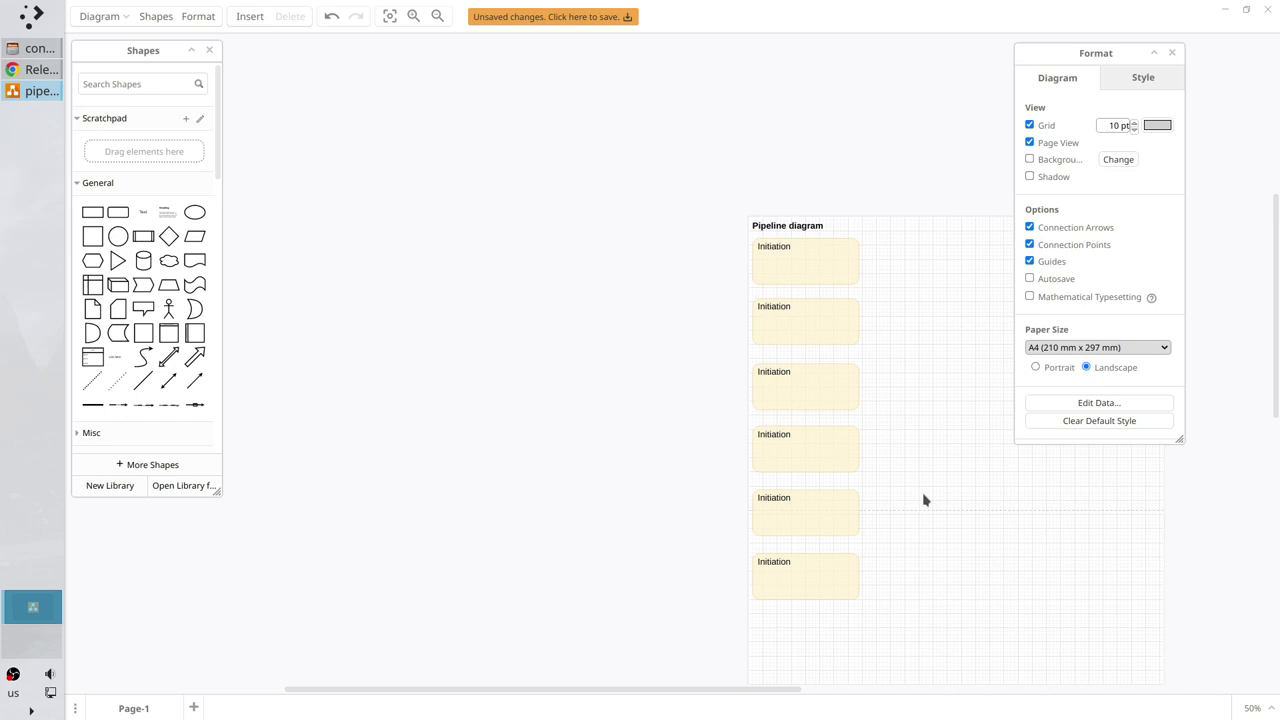
- Relabel the second, third and fourth blocks Clone, Build and Deployment preparation
double_click(819, 323)
text(Clone)
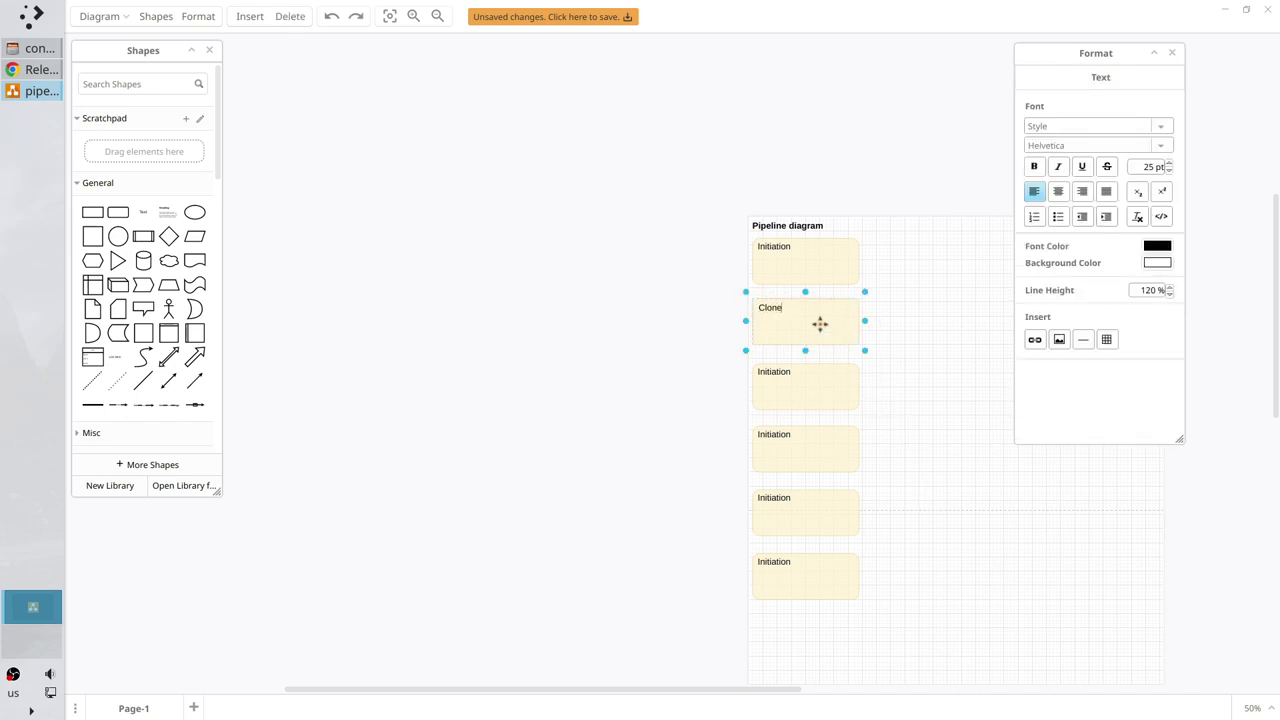
double_click(819, 372)
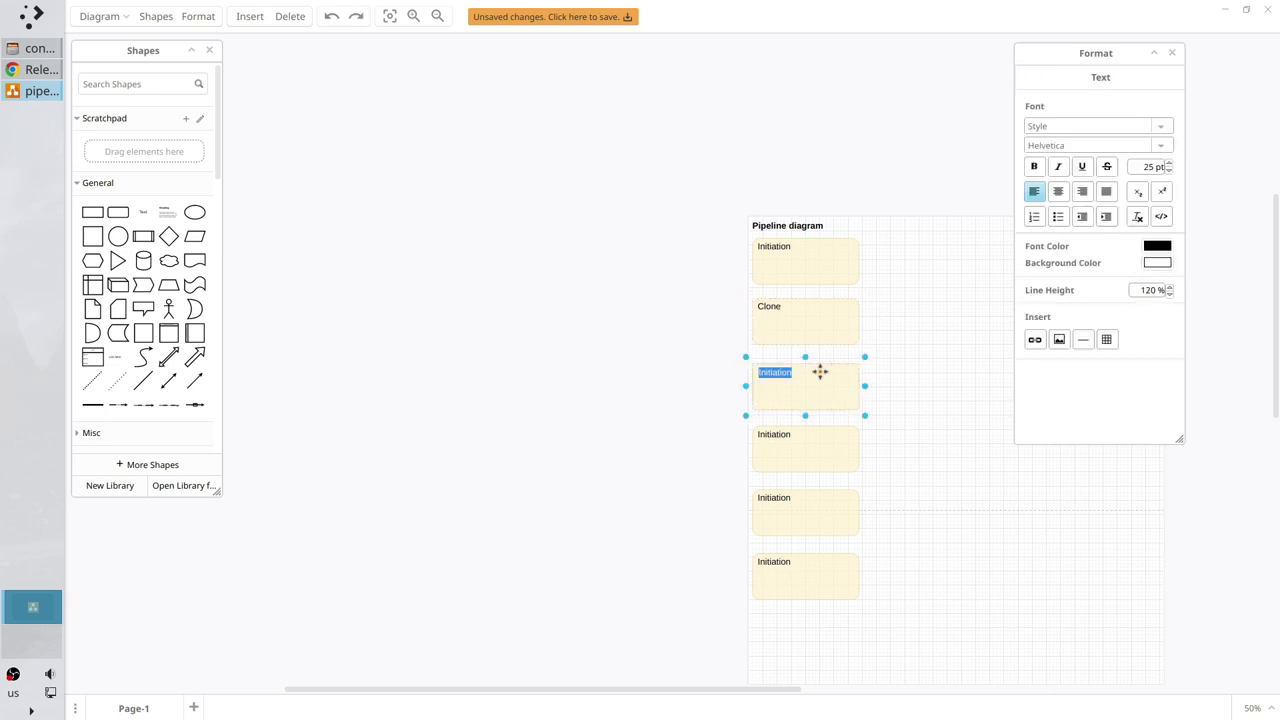
text(Build)
double_click(822, 435)
text(D)
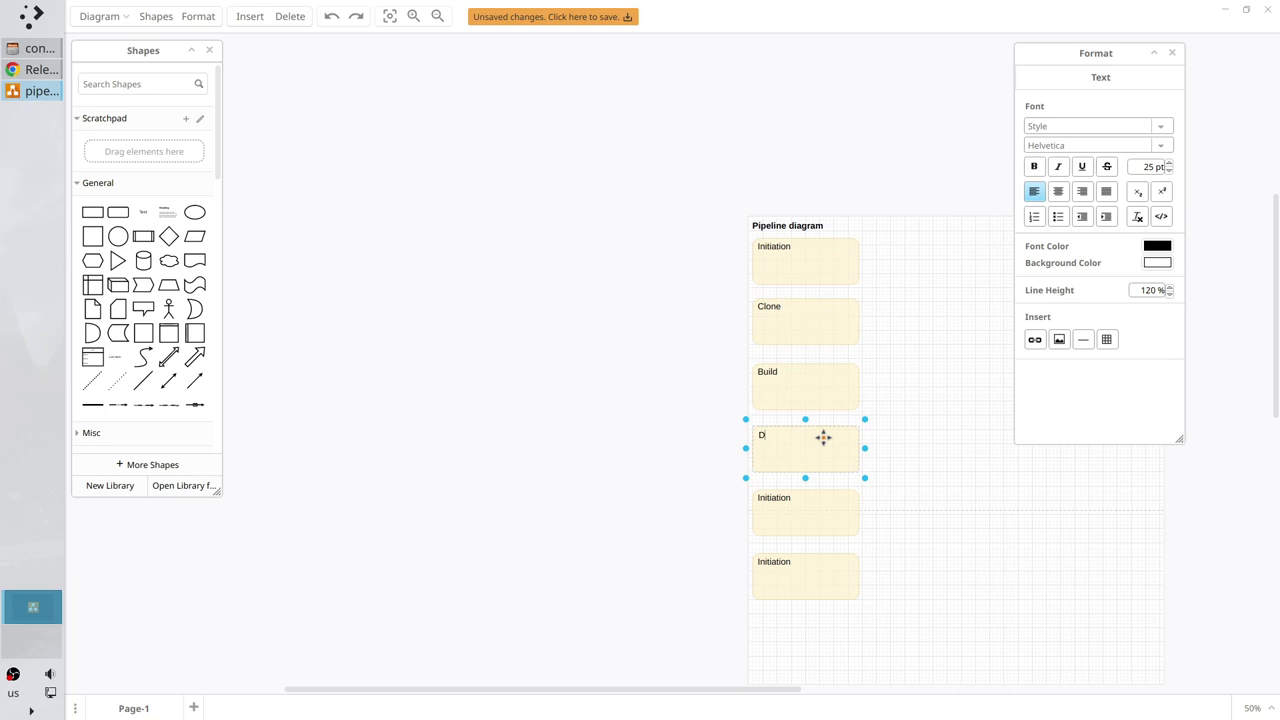
text(eployment preparation)
click(888, 491)
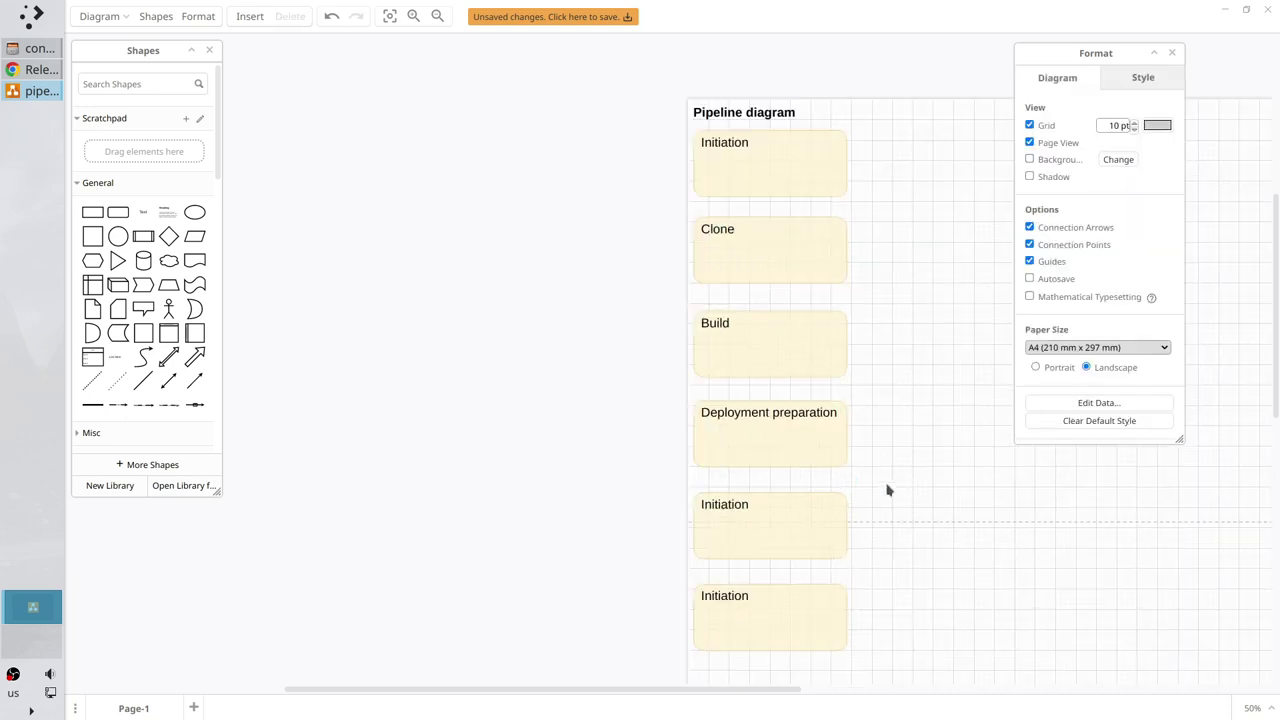
- Label the bottom two blocks Deployment and Post deployment, then save with Ctrl+S
scroll(886, 489, up, 3)
click(720, 474)
double_click(720, 474)
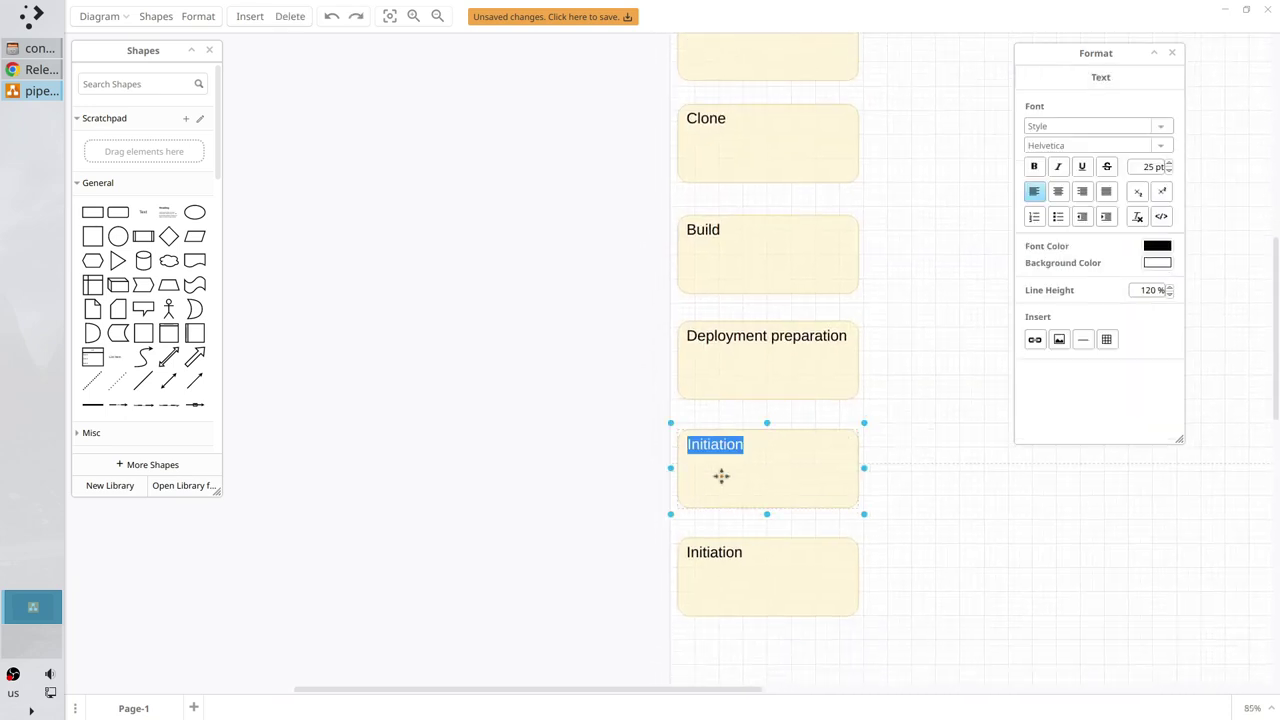
text(Deployment)
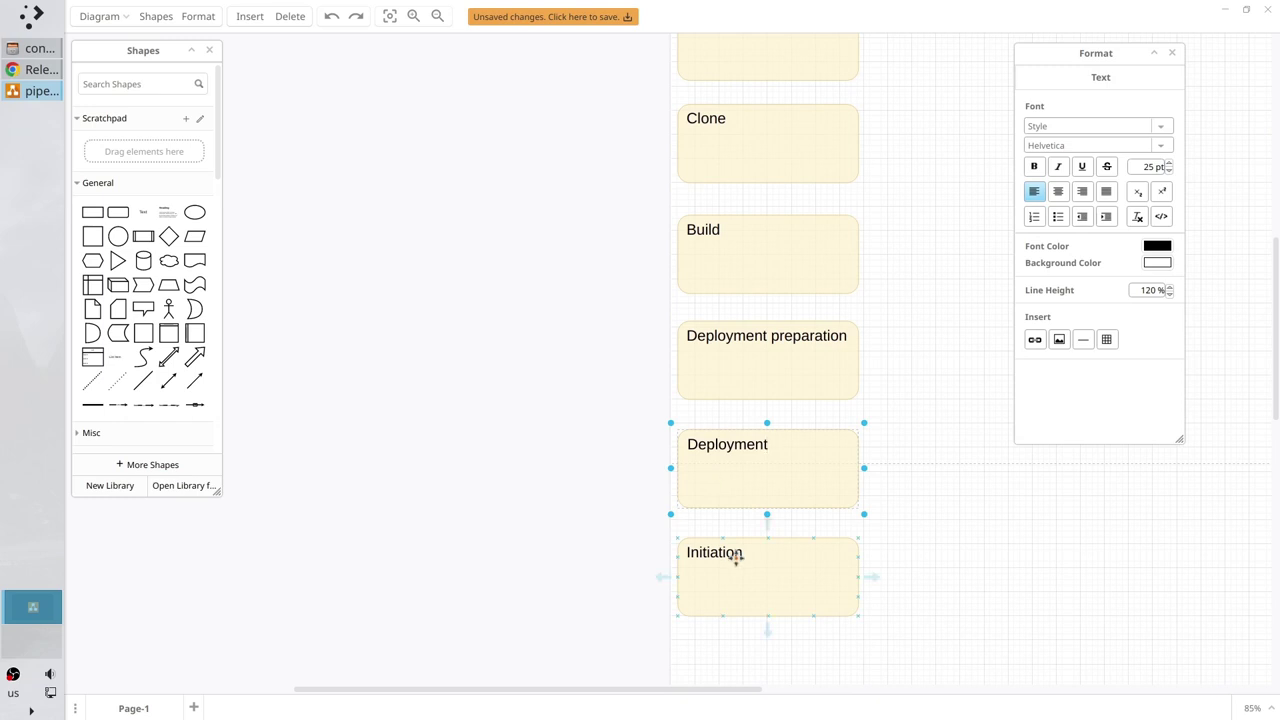
double_click(736, 560)
text(Post deployment)
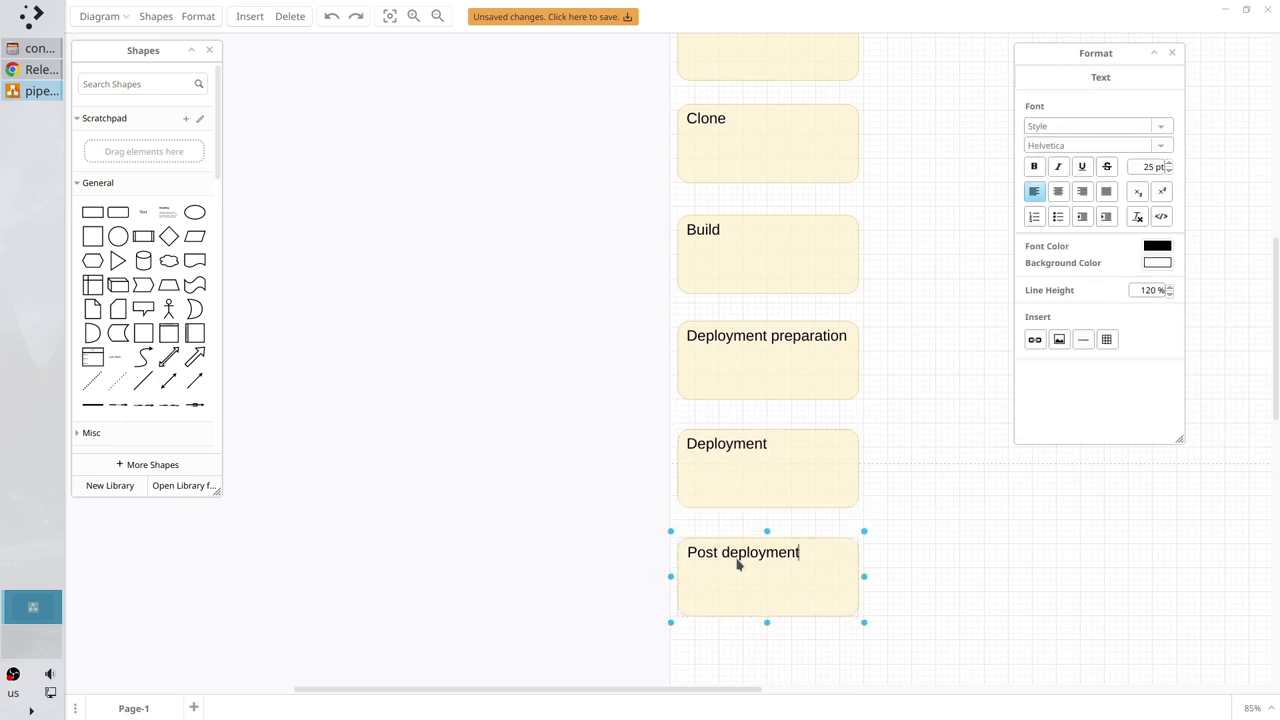
click(930, 539)
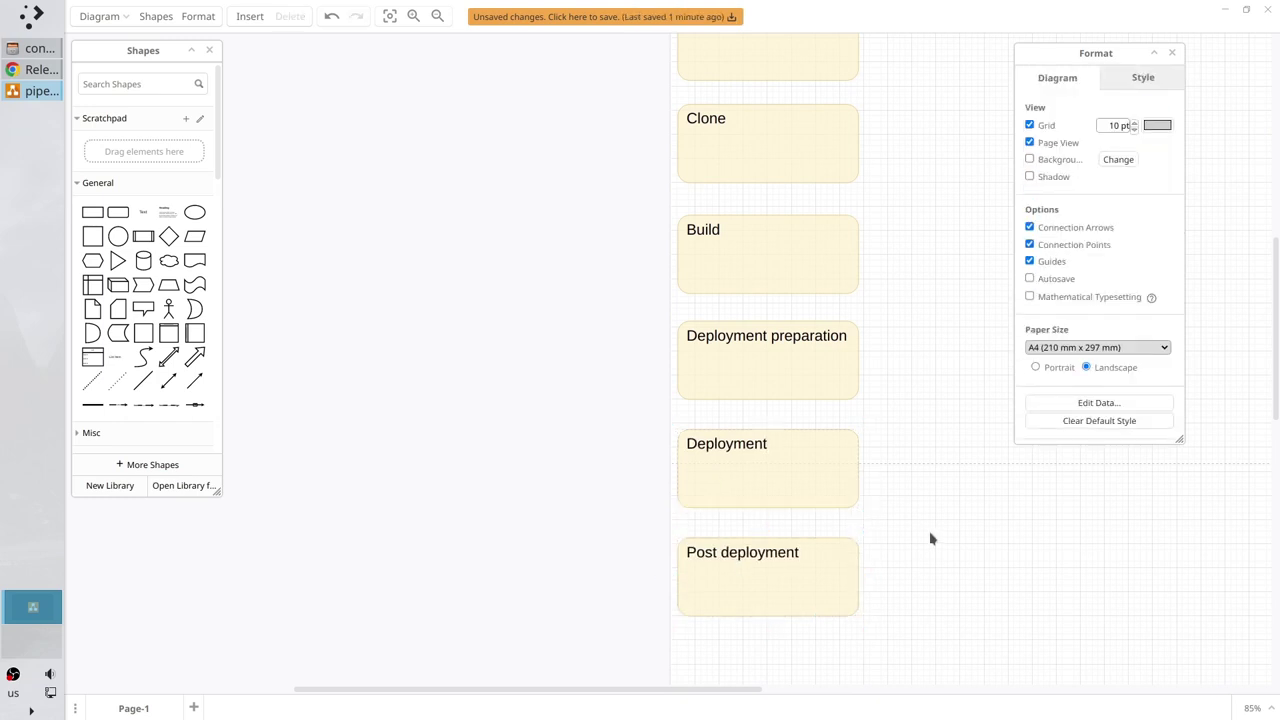
key(ctrl+s)
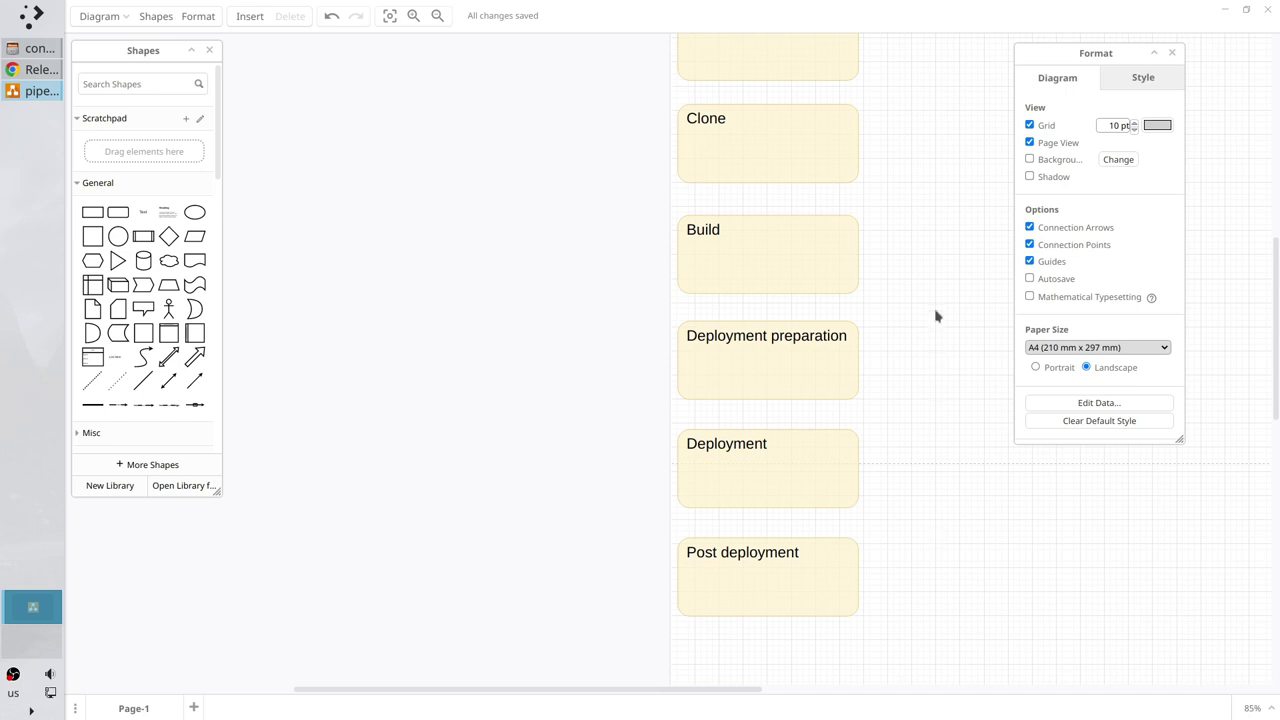
- Colour the Clone box grey and the Build box light blue
scroll(930, 312, up, 2)
click(821, 210)
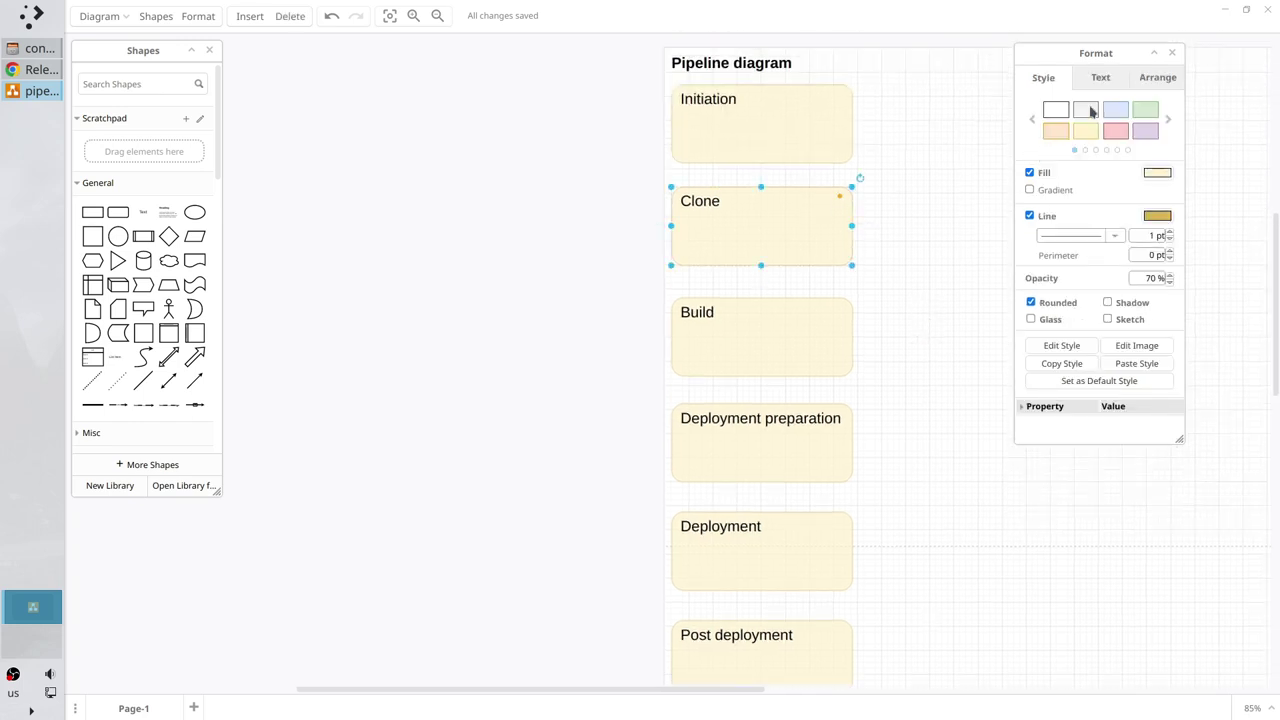
click(1088, 110)
click(798, 341)
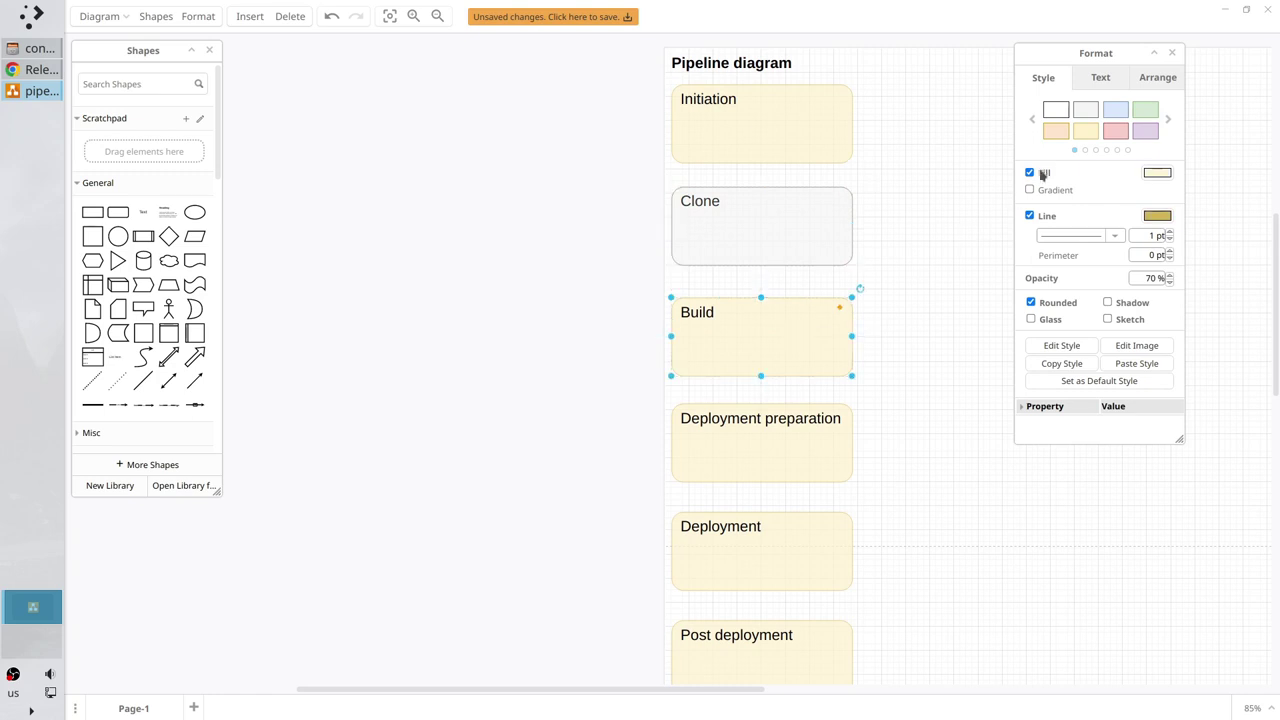
click(1114, 110)
- Colour Deployment green and Post deployment purple, then save
click(831, 451)
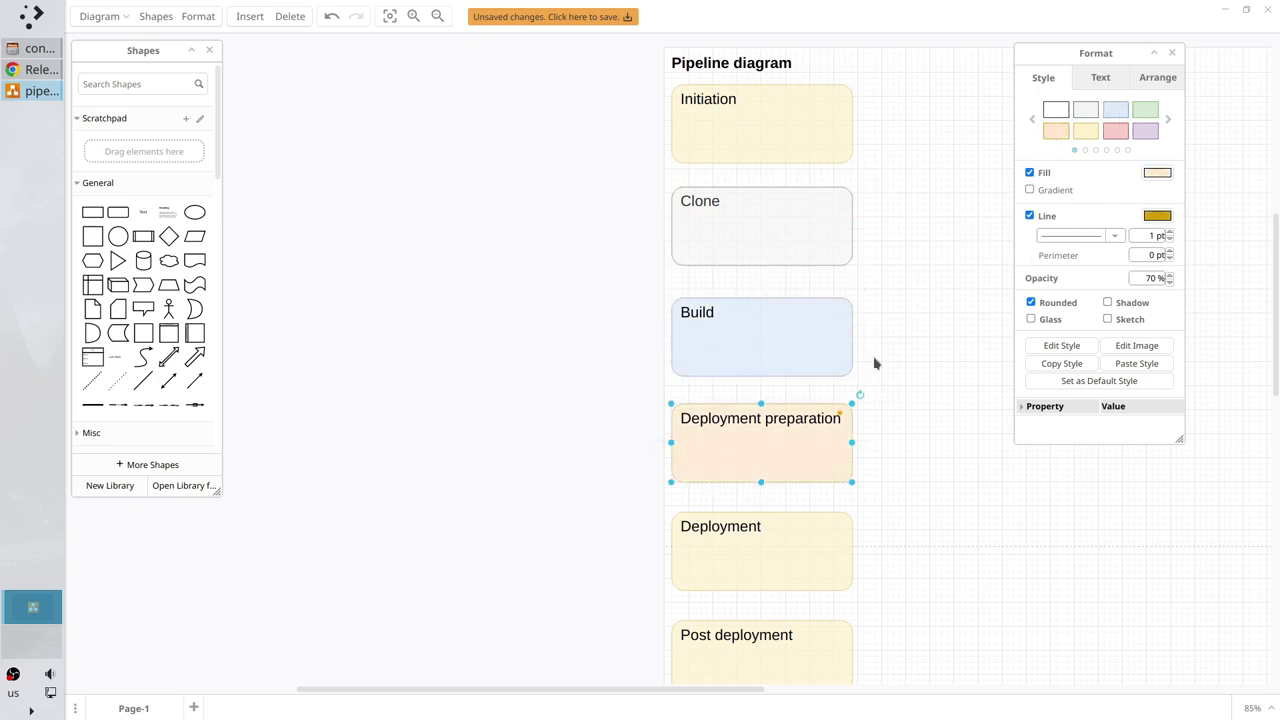
click(788, 570)
click(1144, 113)
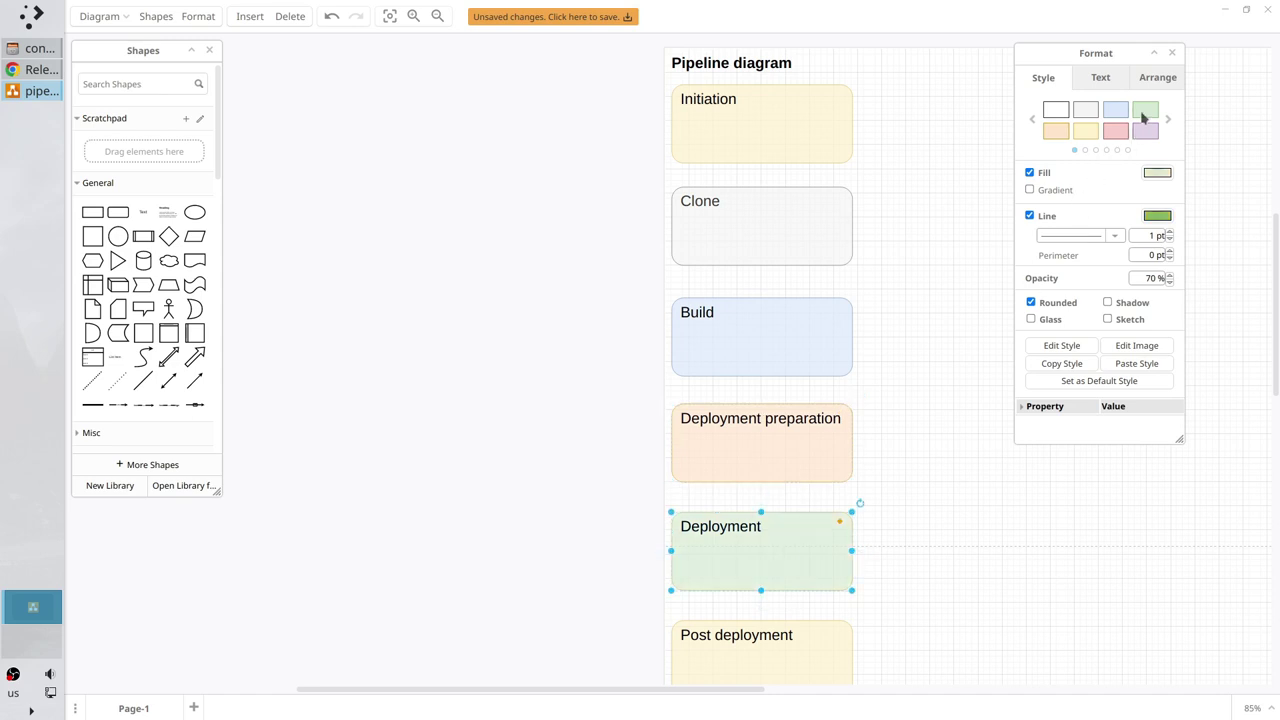
click(835, 631)
click(1145, 132)
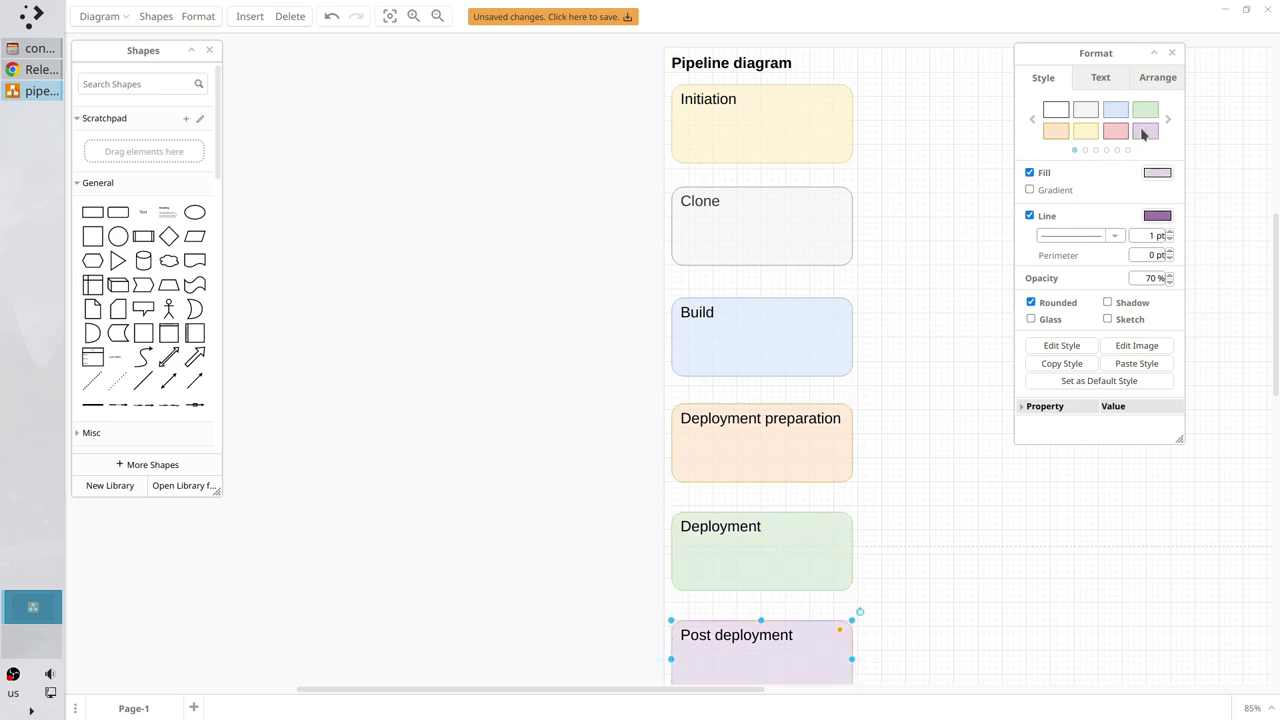
click(920, 174)
key(ctrl+s)
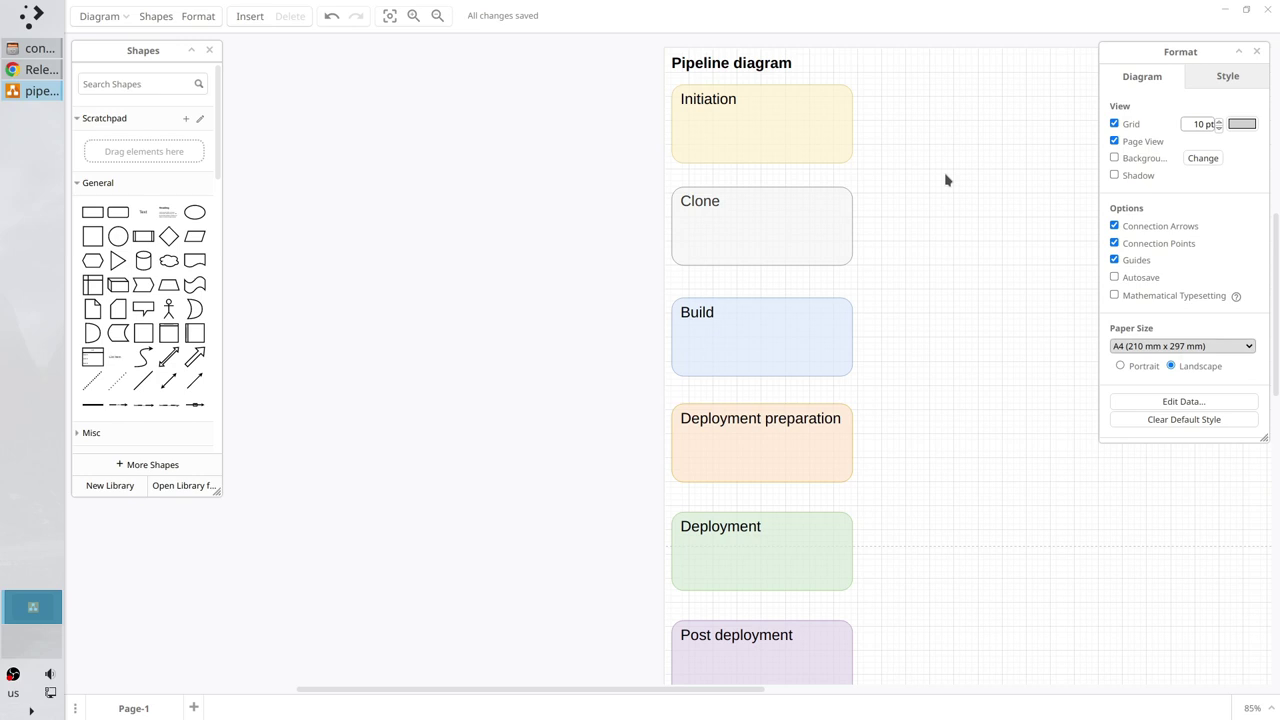
- Add an ellipse labelled 'Init' with a pink style and 100% opacity
drag(195, 212, 906, 136)
text(it)
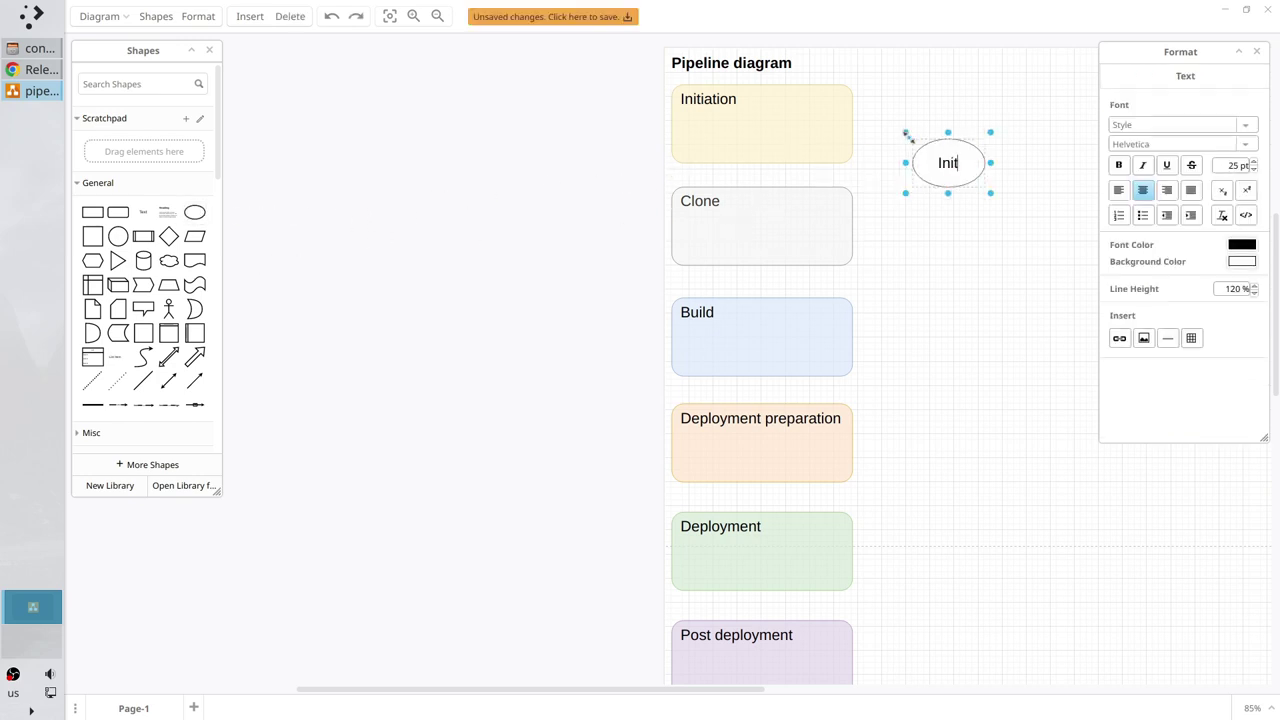
click(955, 218)
click(949, 165)
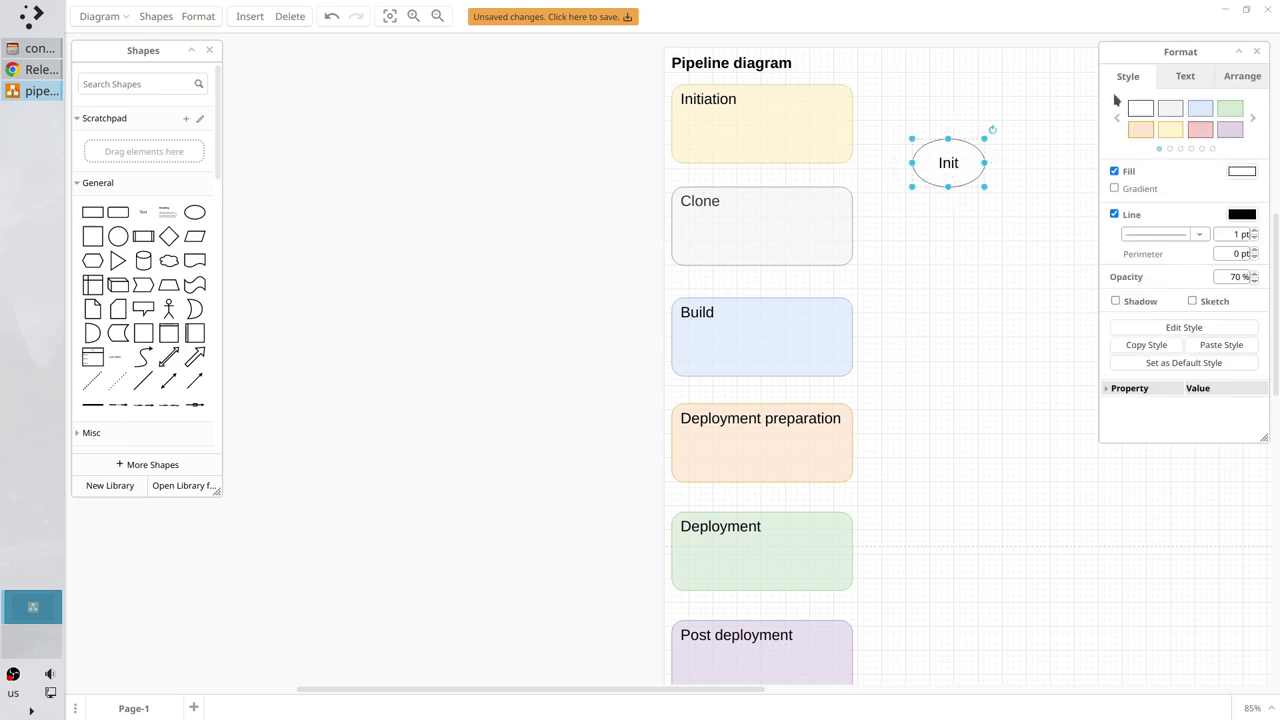
click(1199, 132)
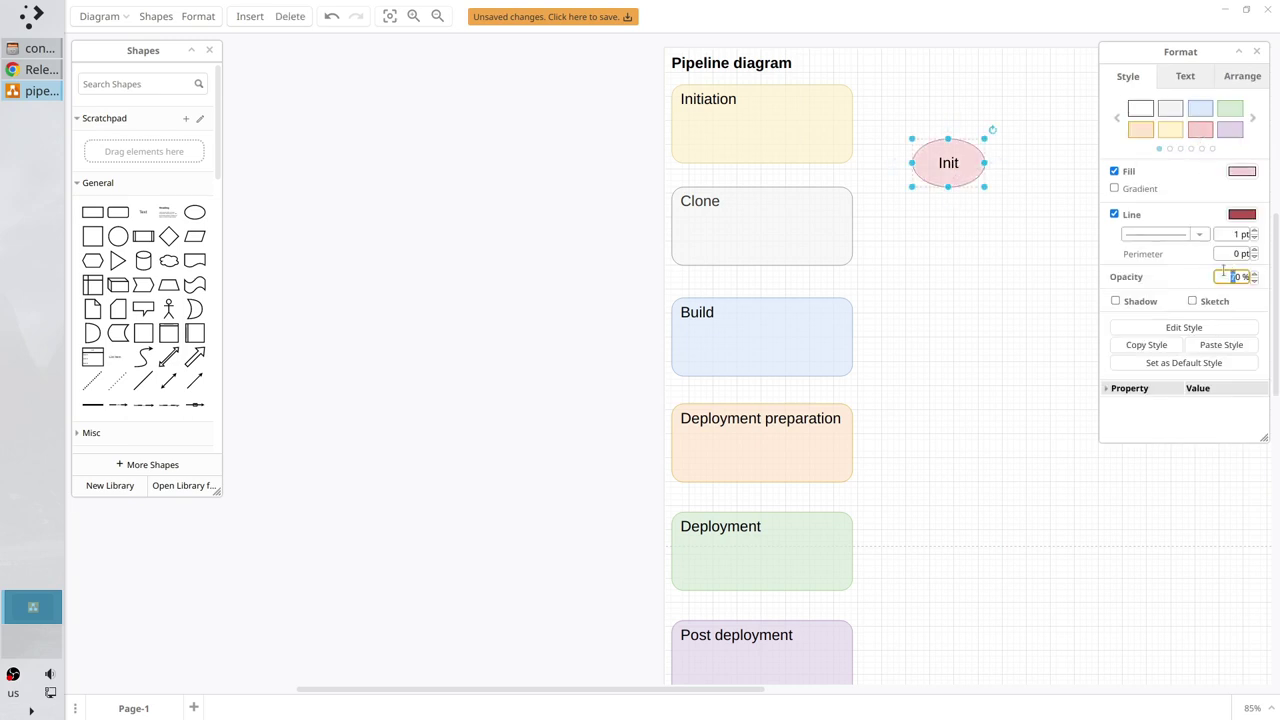
text(100)
key(Return)
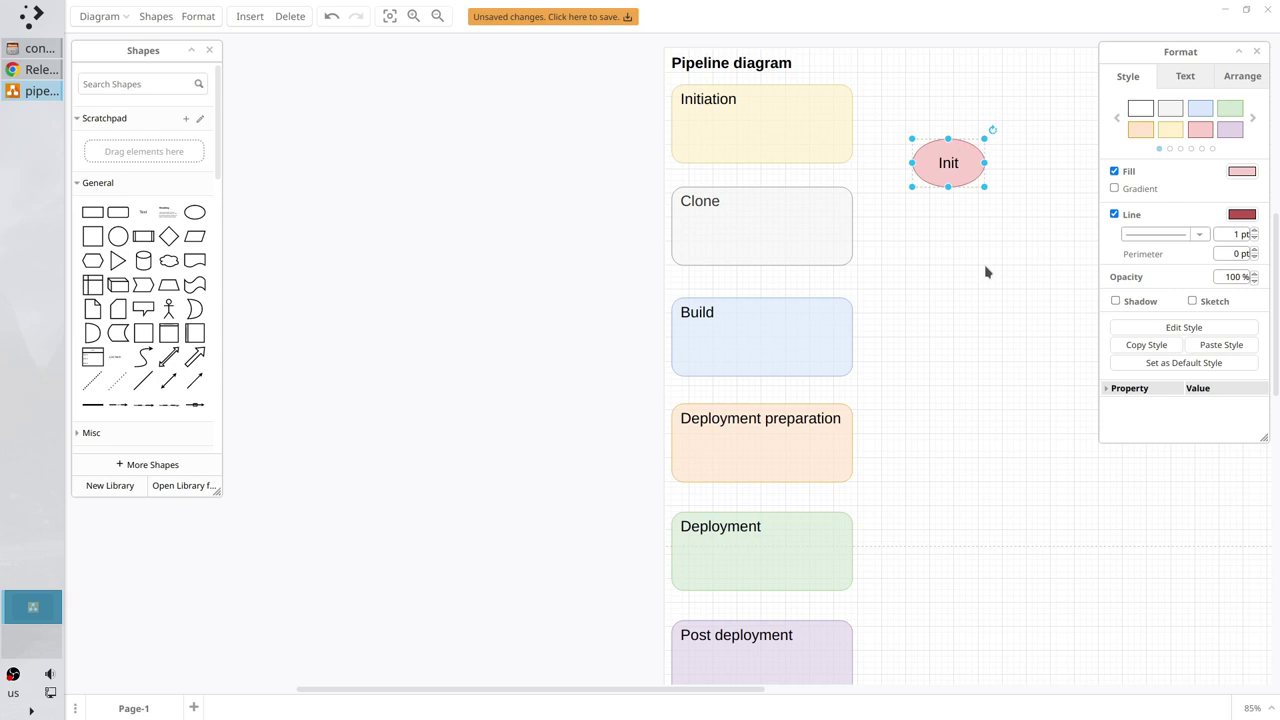
- Move Init into the Initiation box, shift the stages down, and narrow Initiation
click(985, 272)
drag(951, 164, 735, 151)
scroll(920, 229, down, 1)
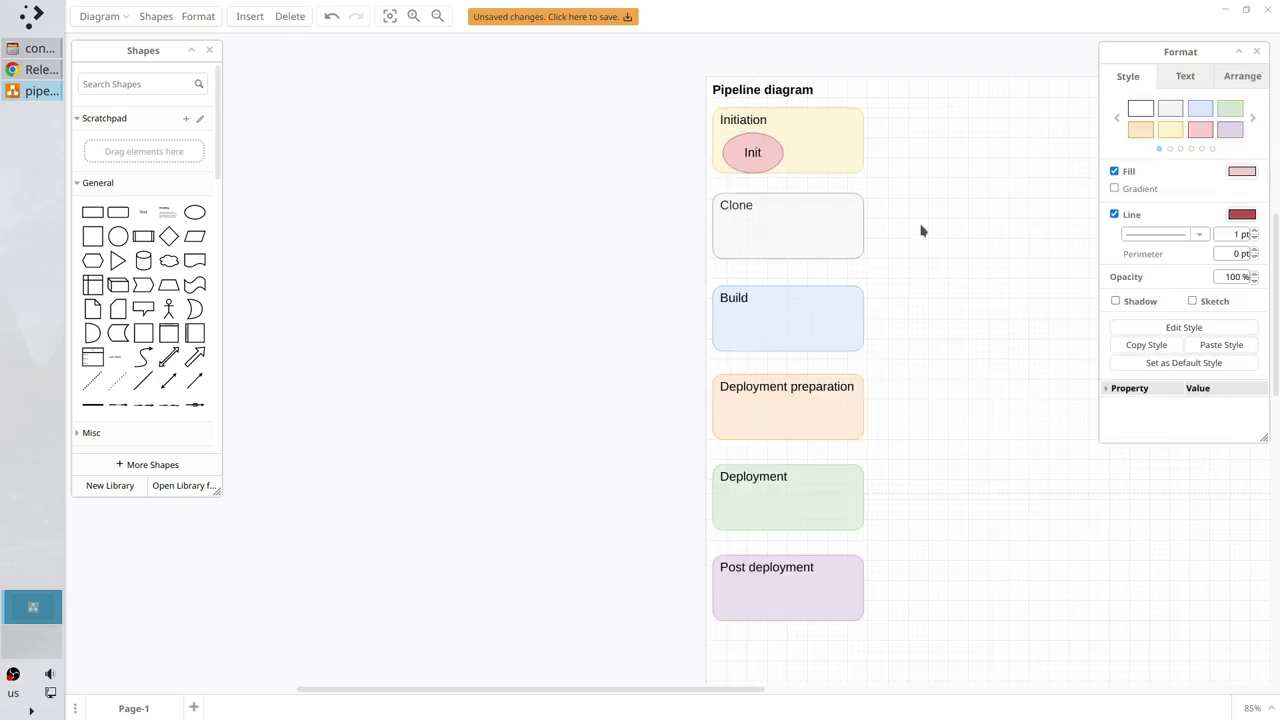
mouse_move(926, 190)
mouse_down()
mouse_move(670, 463)
mouse_move(646, 635)
mouse_up()
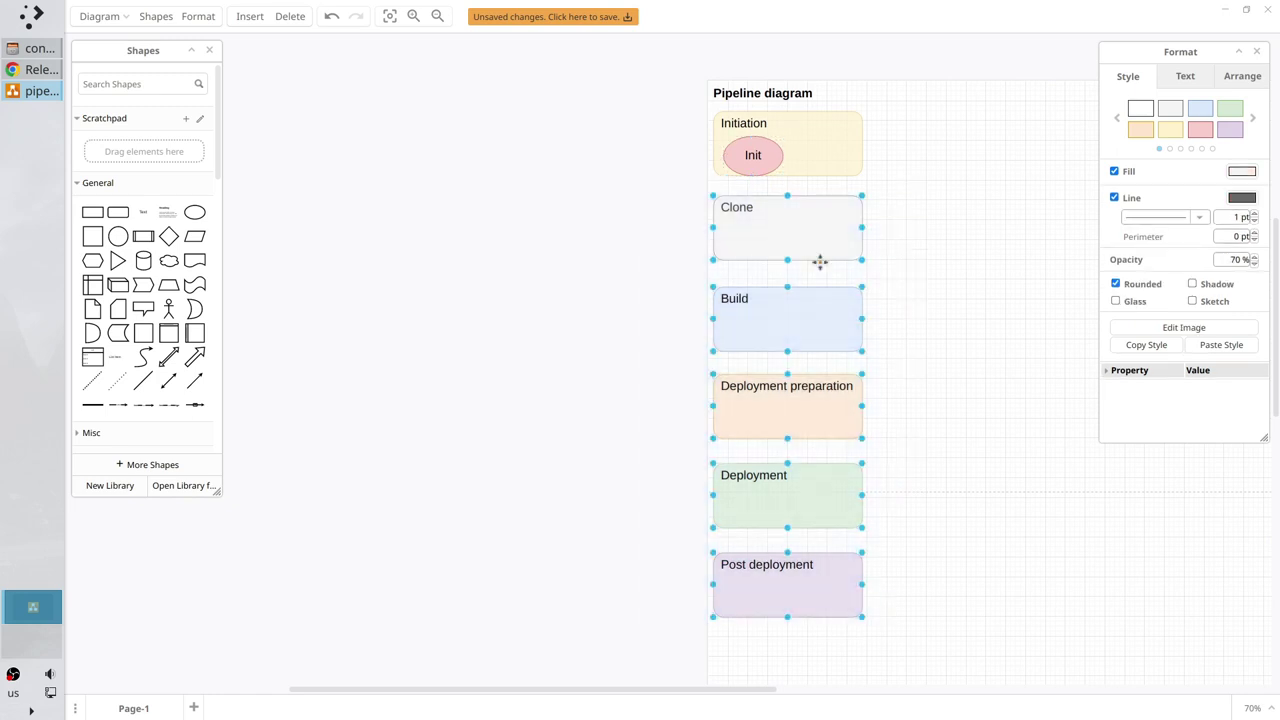
mouse_move(823, 243)
mouse_down()
mouse_move(834, 133)
mouse_move(821, 253)
mouse_move(820, 143)
mouse_move(789, 190)
mouse_up()
click(820, 143)
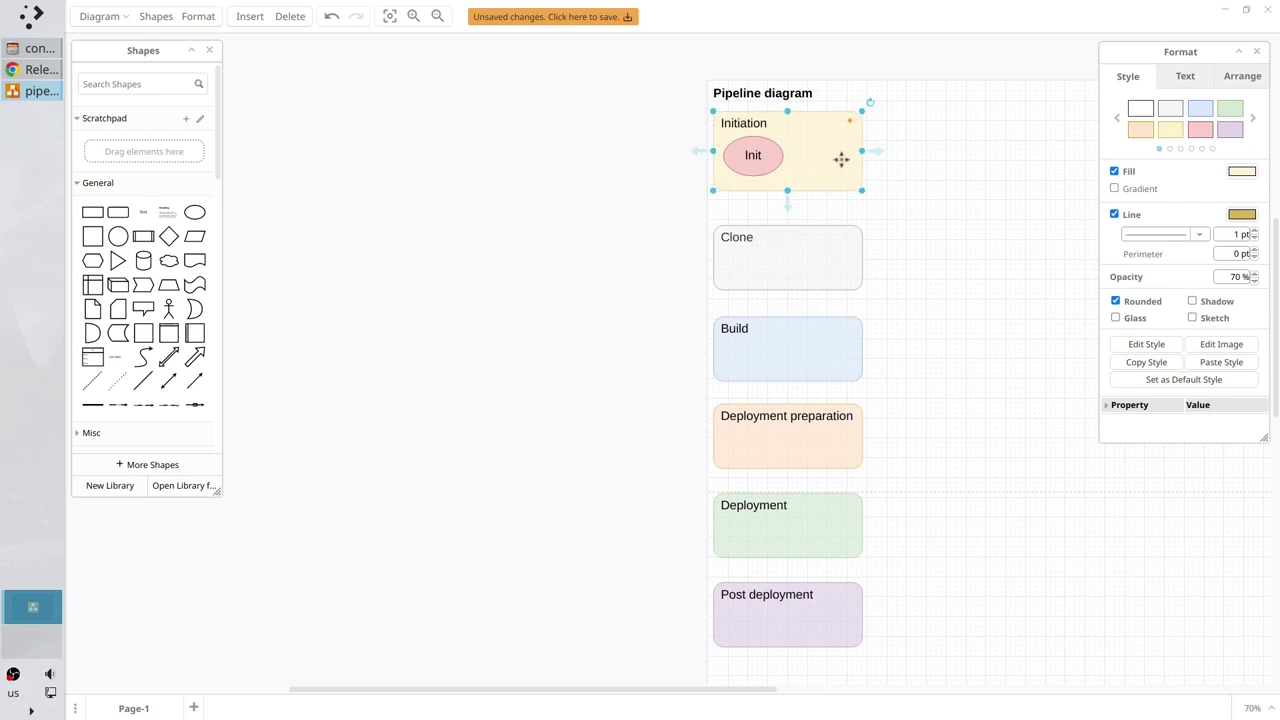
drag(861, 151, 812, 152)
click(866, 185)
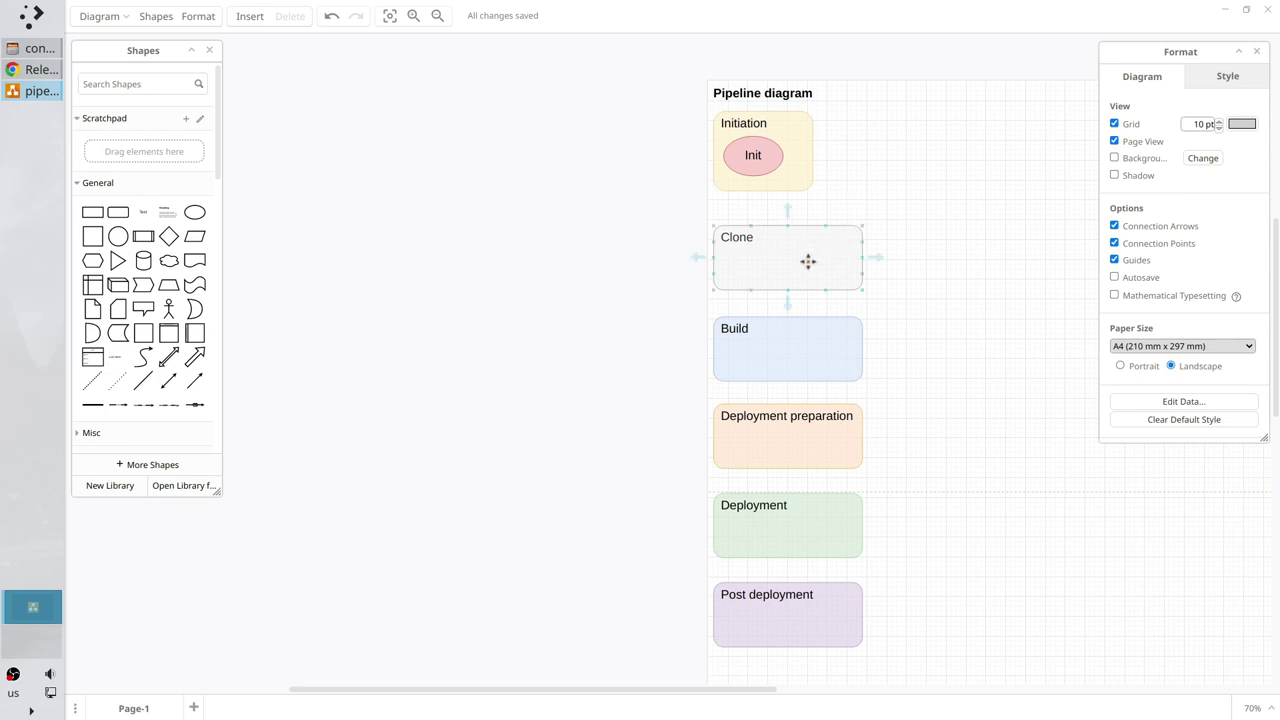
- Copy the Init ellipse into the Clone box and label it 'Clone project repository'
drag(809, 262, 808, 246)
click(761, 158)
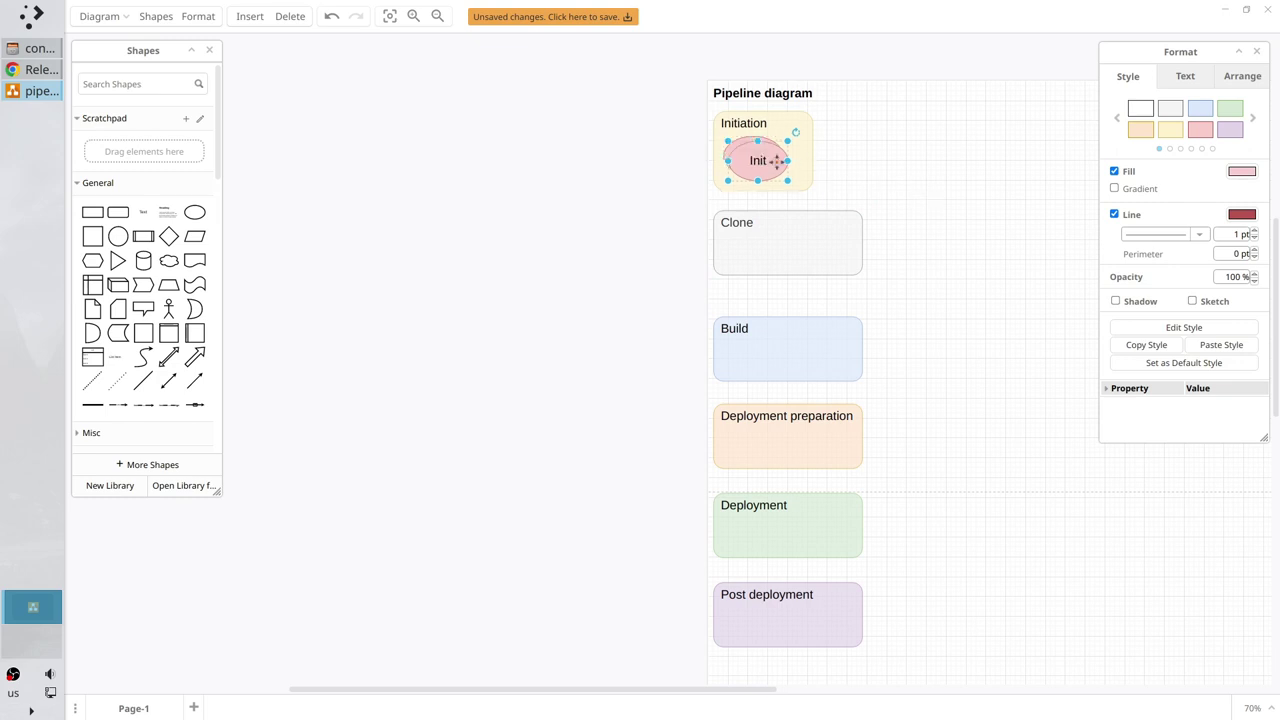
mouse_move(765, 165)
mouse_down()
mouse_move(760, 261)
mouse_move(788, 290)
mouse_up()
click(824, 243)
double_click(758, 260)
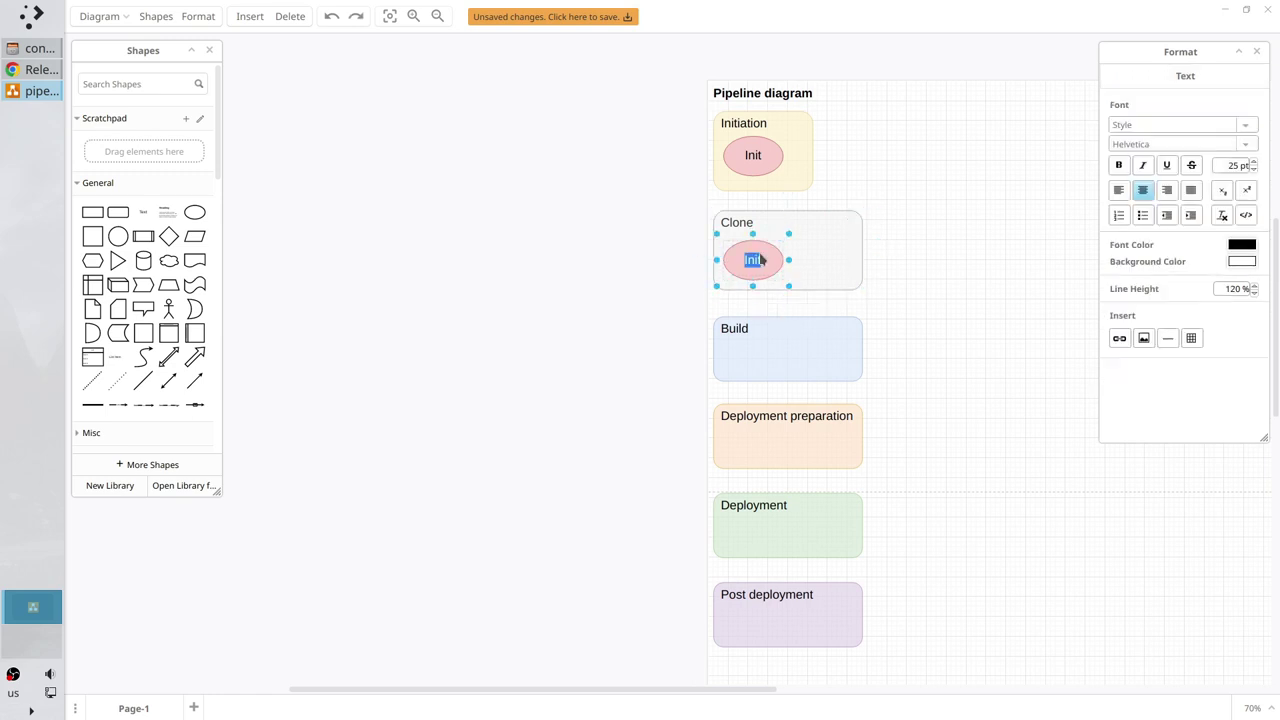
text(Clone)
text( project re)
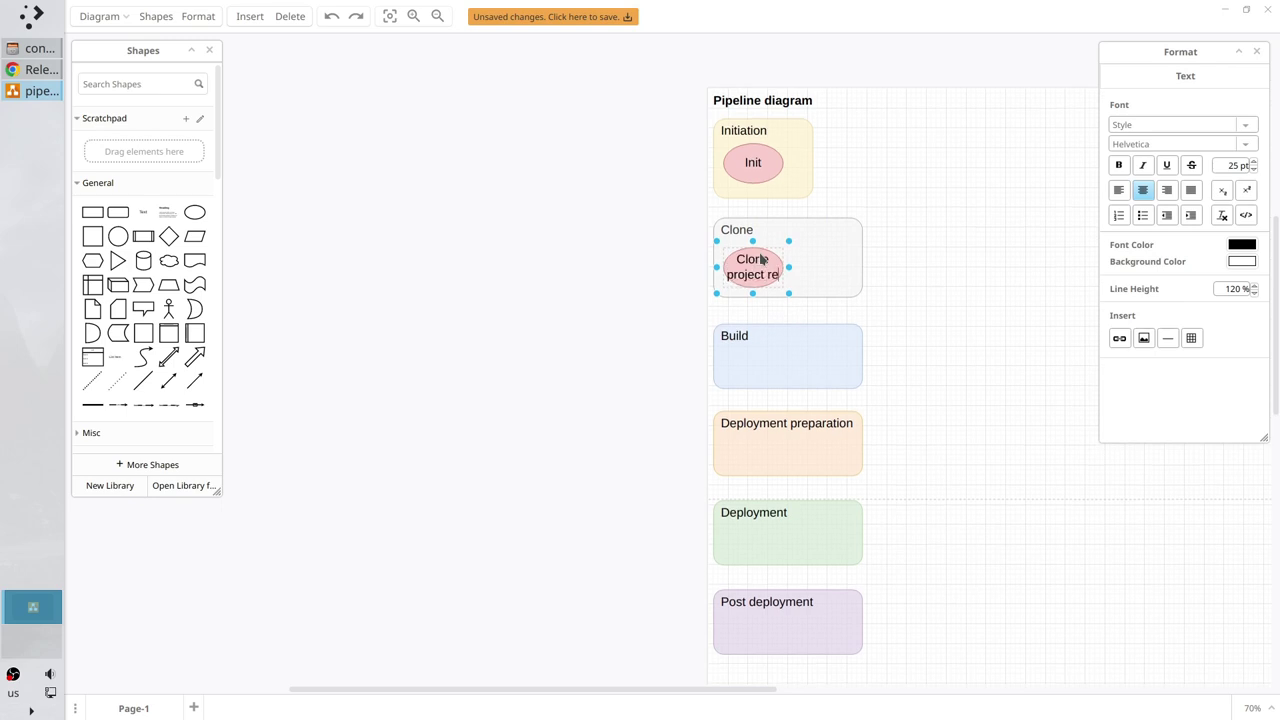
text(posi)
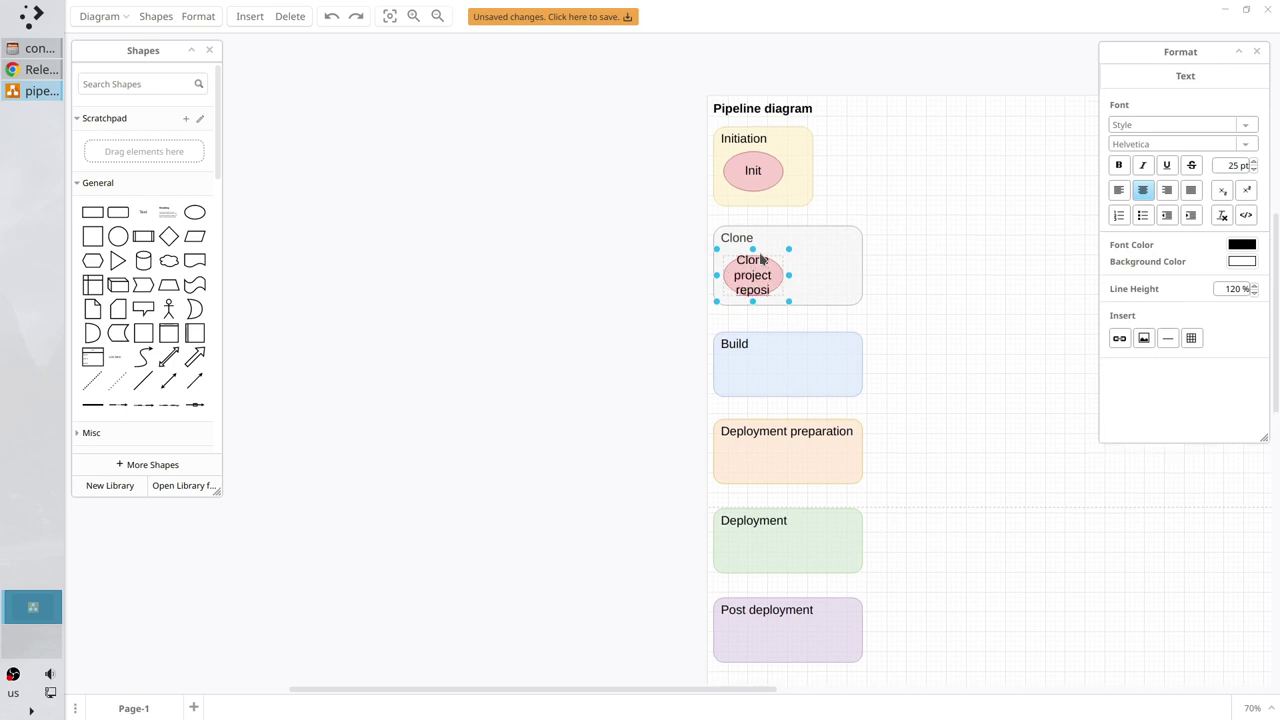
text(tory)
click(965, 335)
- Widen that ellipse, add a connected copy to its right, and widen the Clone box
click(771, 274)
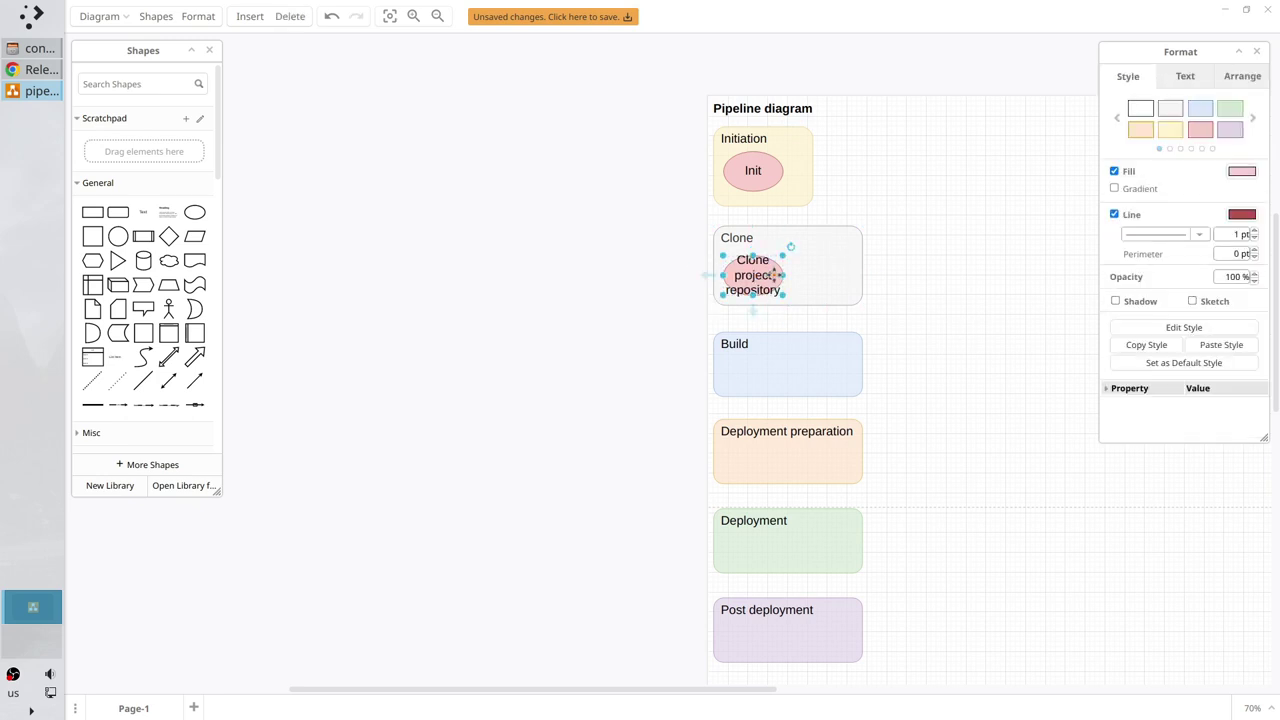
drag(784, 291, 817, 300)
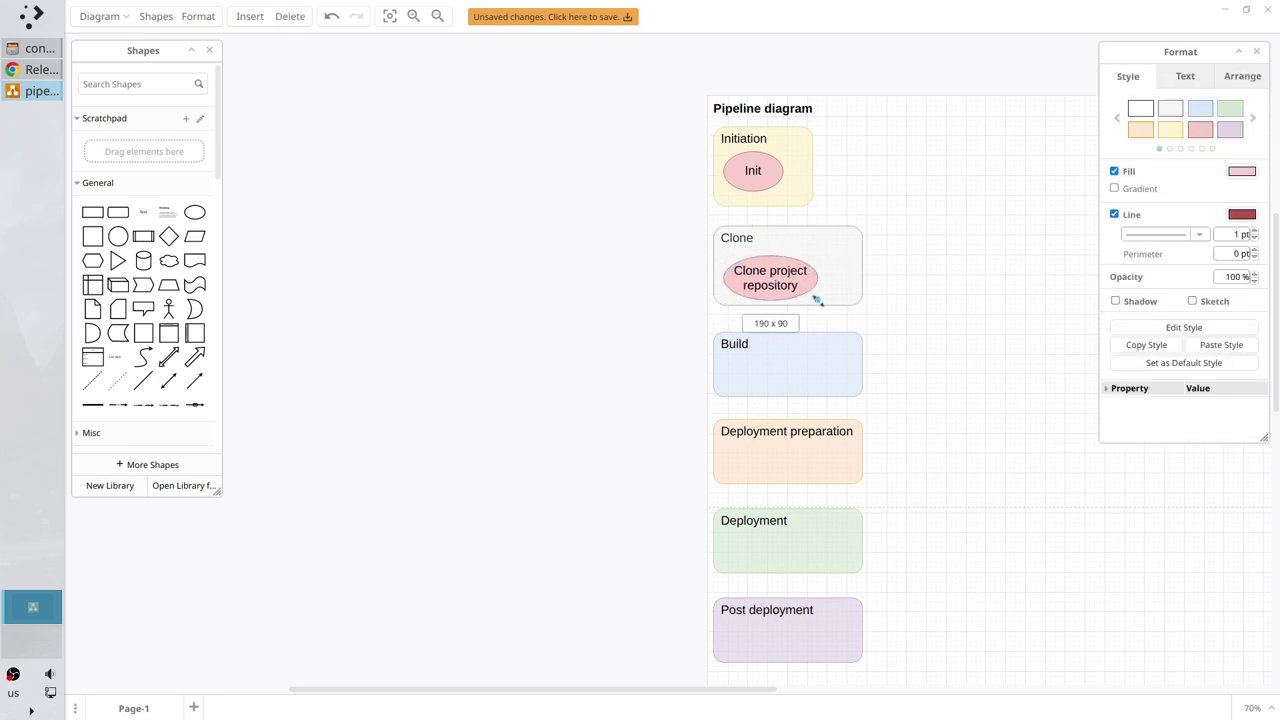
click(957, 314)
click(756, 270)
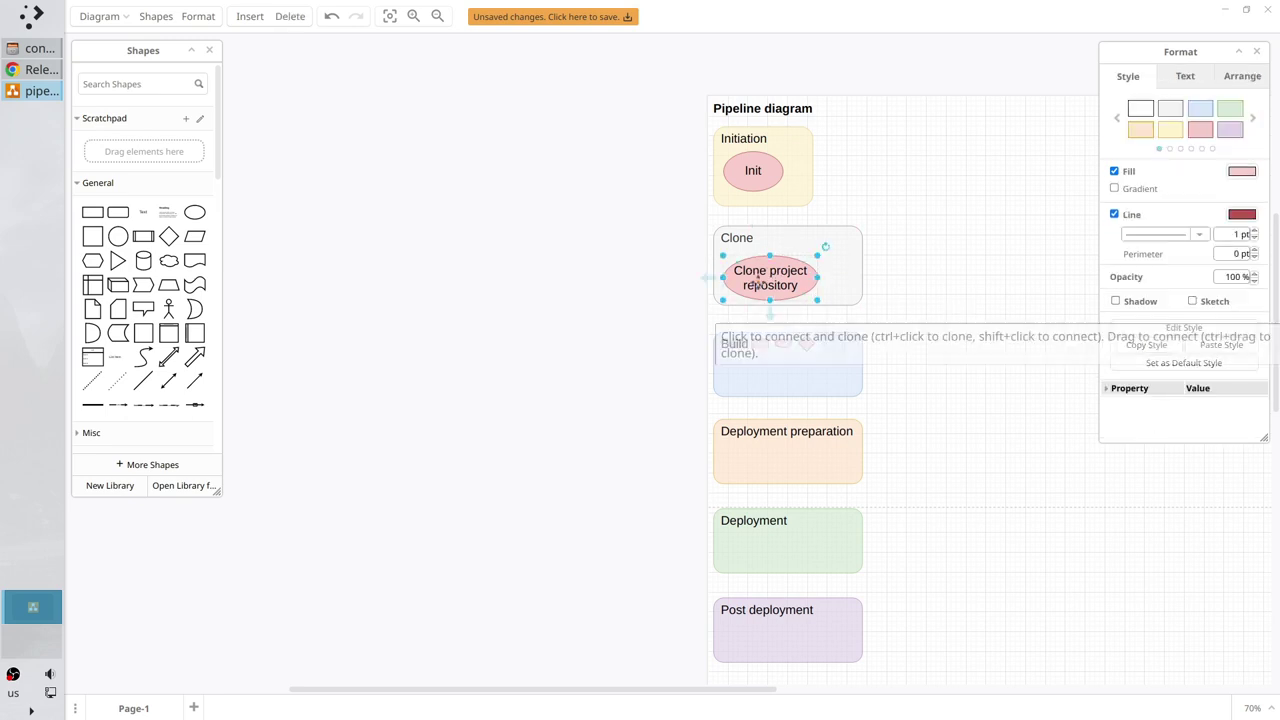
click(707, 281)
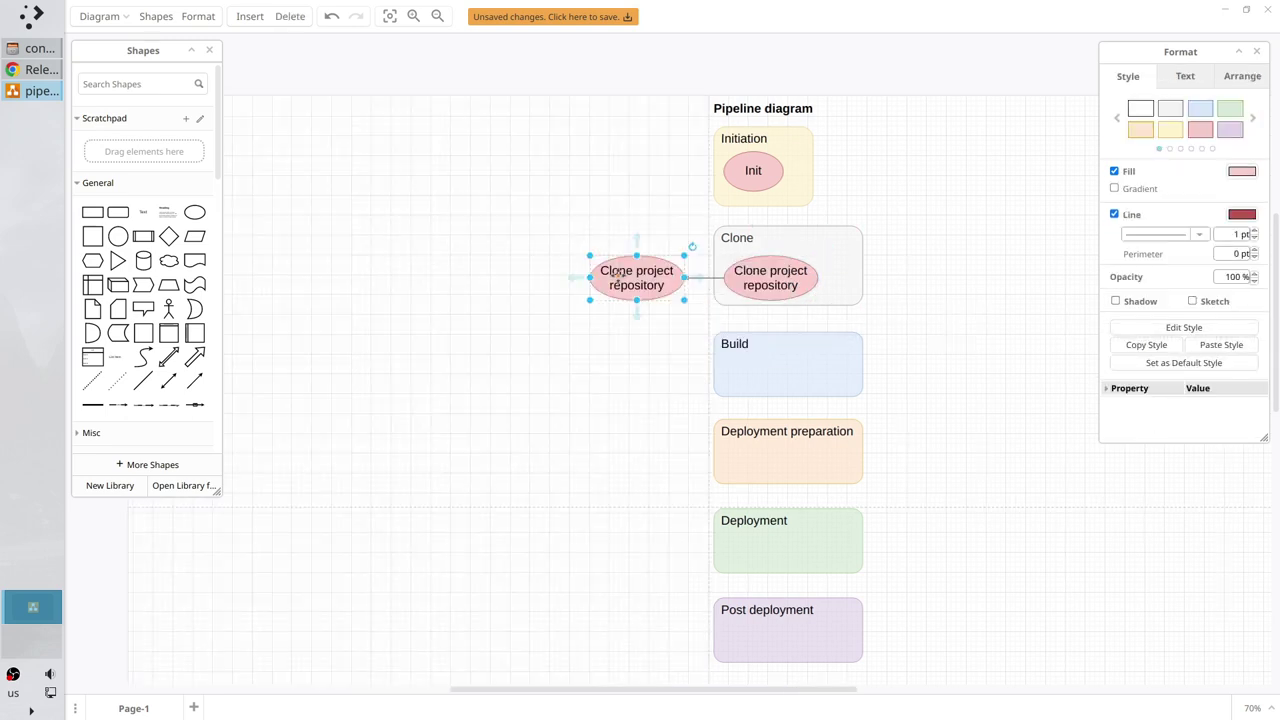
drag(620, 277, 893, 281)
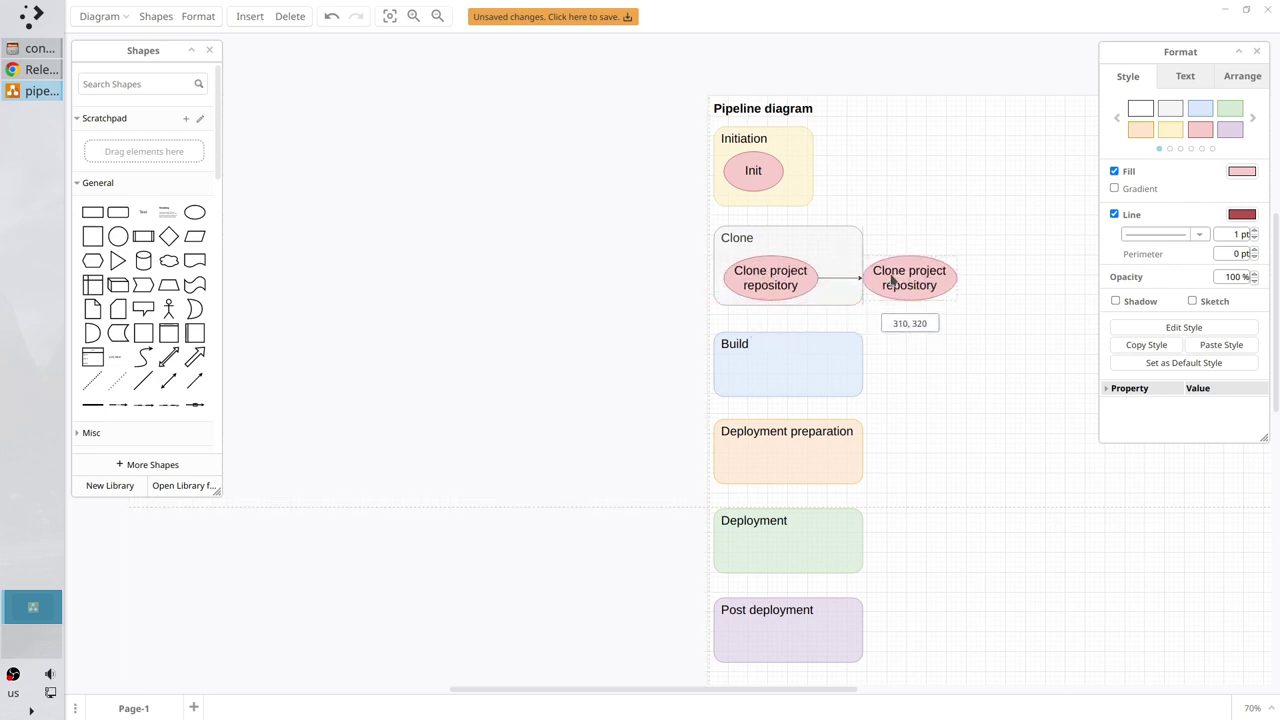
click(853, 253)
drag(859, 262, 966, 263)
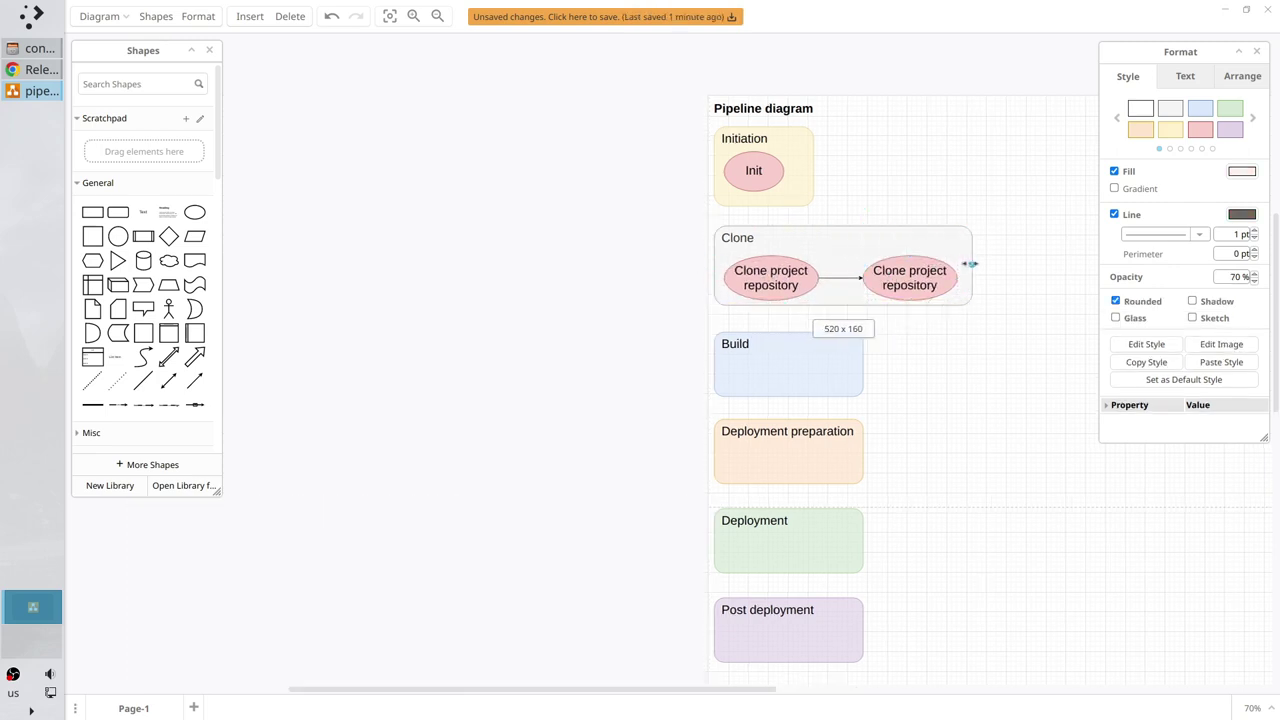
- Label the second Clone ellipse 'Read project config'
double_click(906, 289)
text(Re)
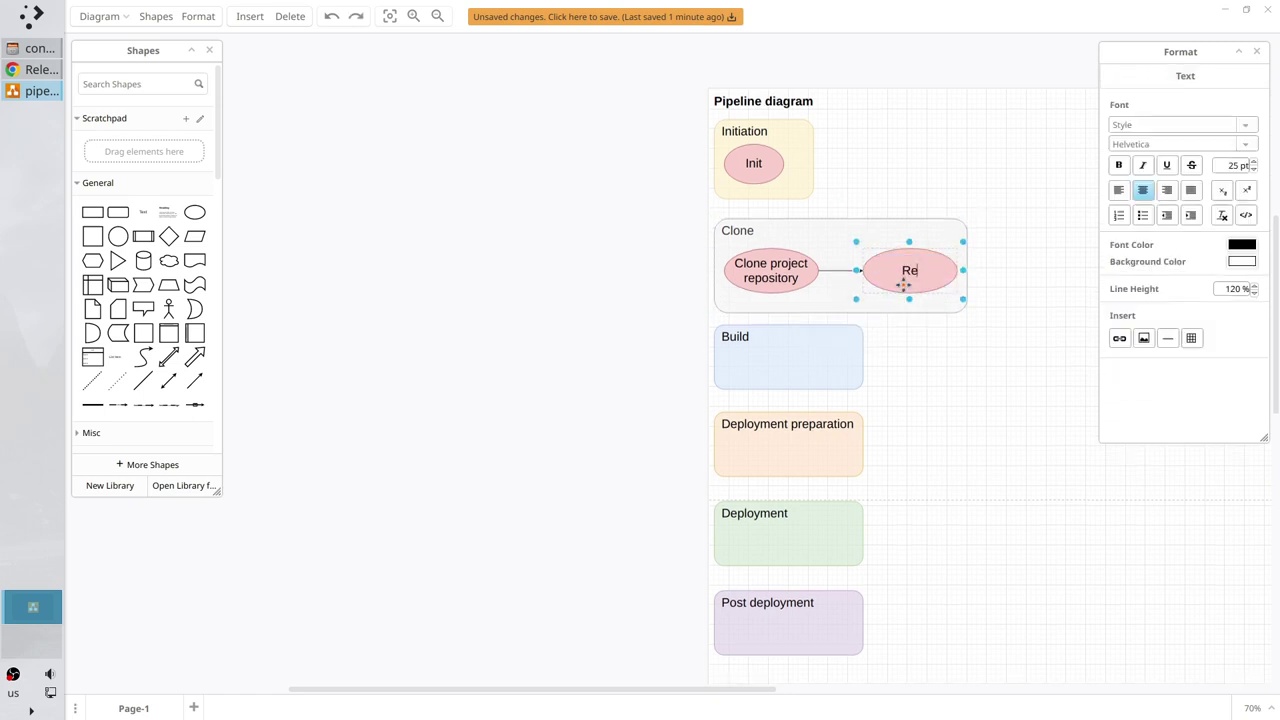
text(ad project)
text( config)
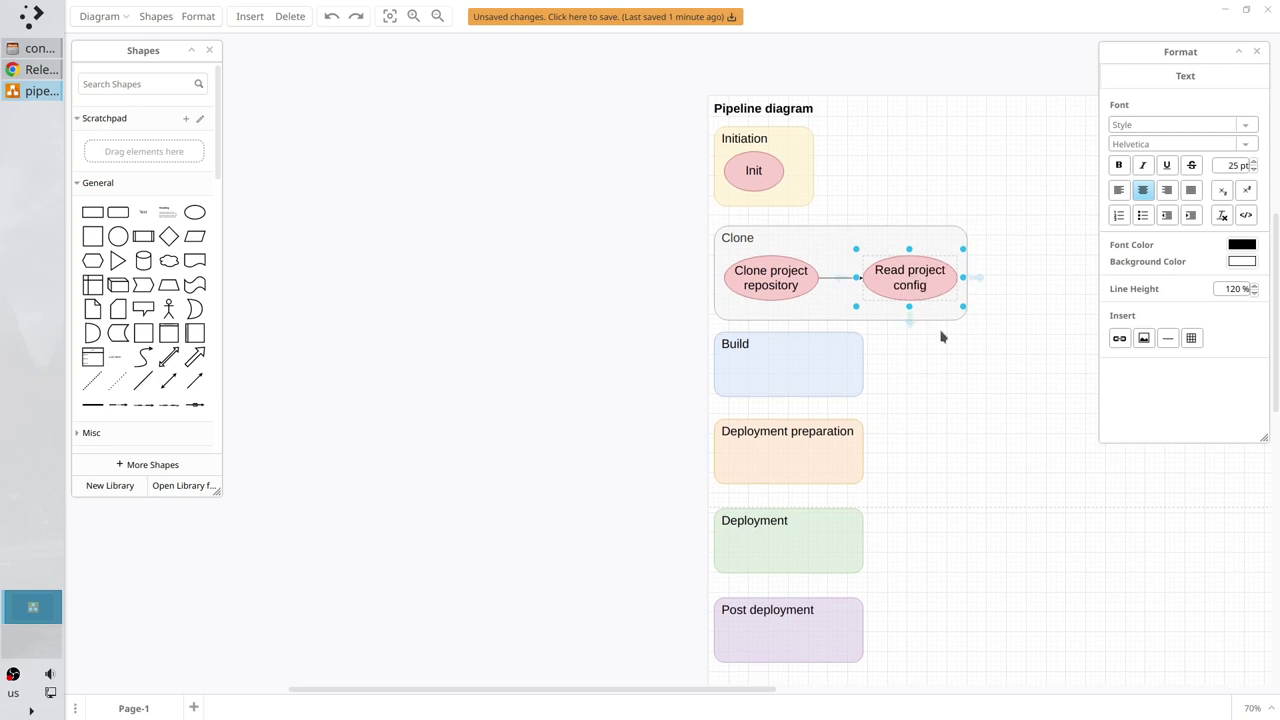
click(948, 335)
scroll(903, 366, down, 3)
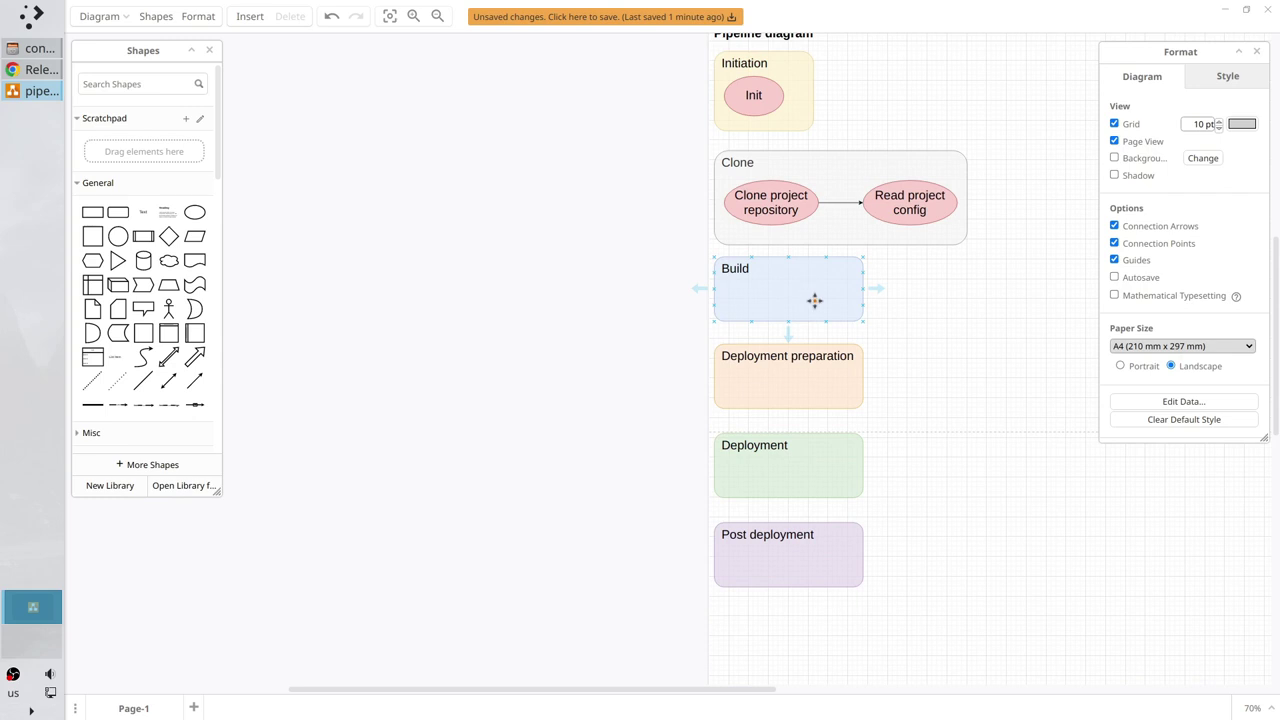
- Move the three lower stages down and copy an ellipse into Build labelled 'Install dependencies'
drag(898, 331, 674, 620)
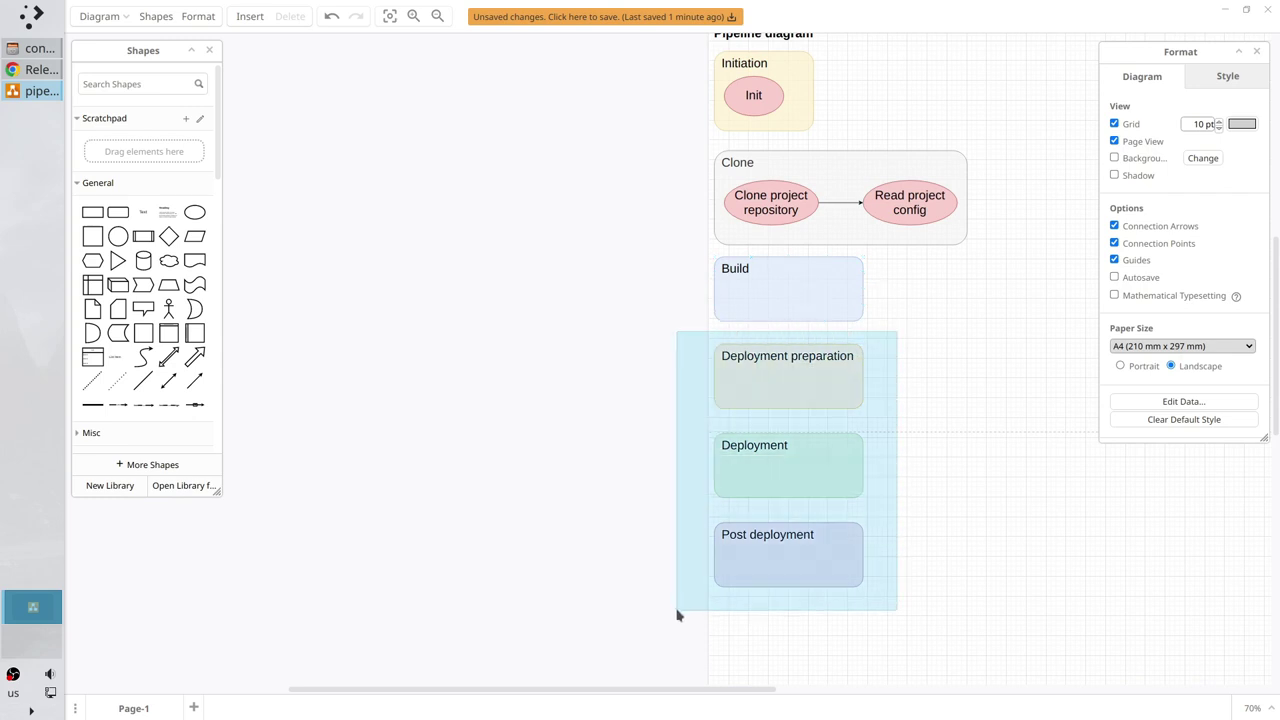
drag(811, 390, 821, 447)
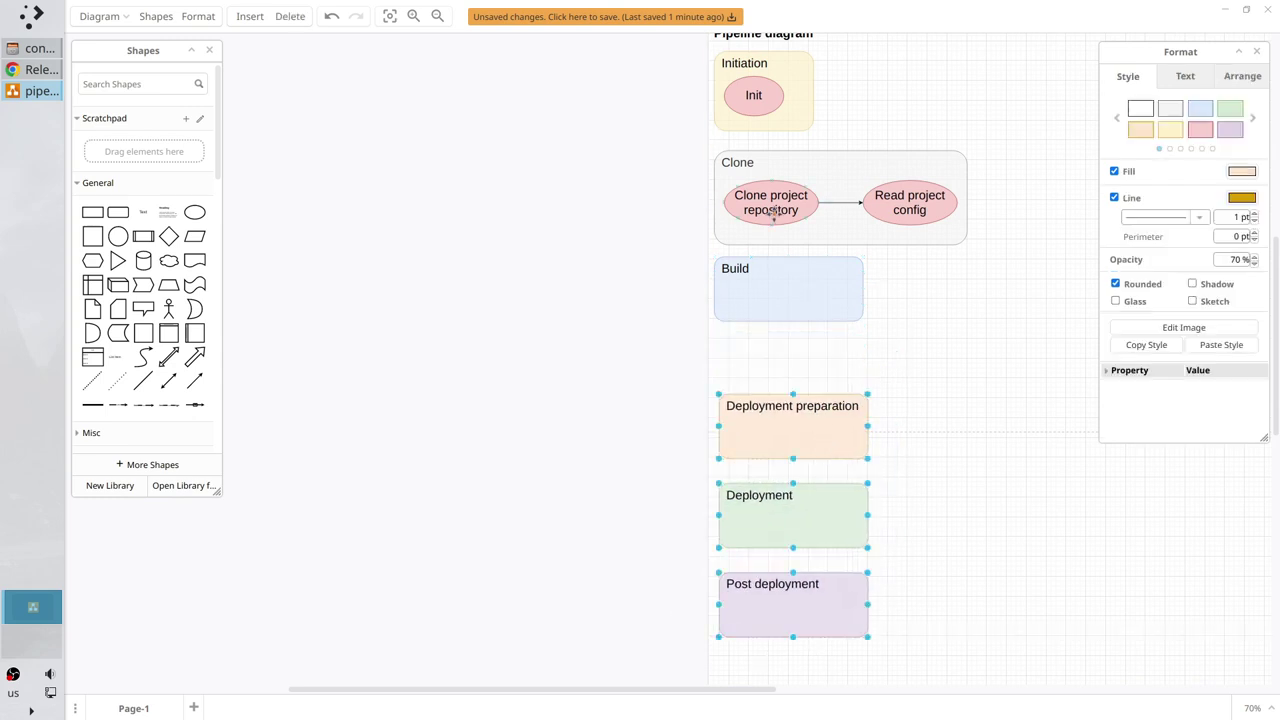
mouse_move(776, 213)
mouse_down()
mouse_move(803, 222)
mouse_move(798, 322)
mouse_up()
click(844, 298)
click(789, 317)
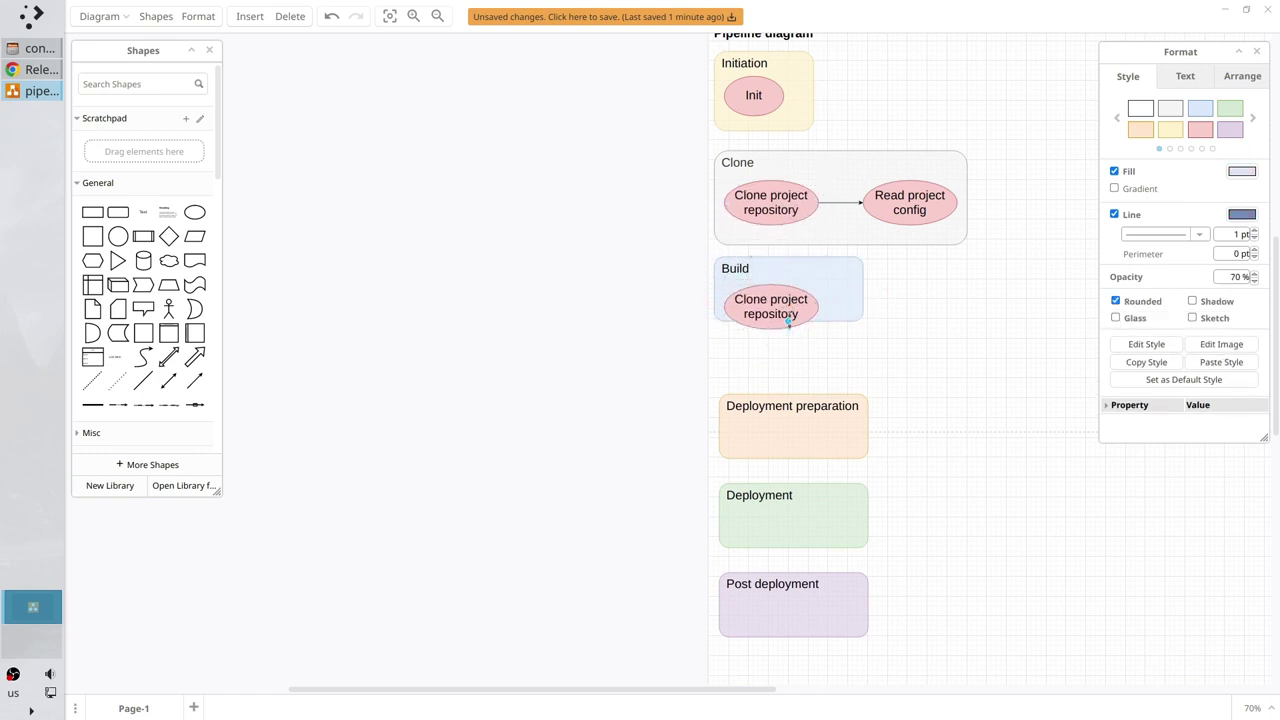
double_click(783, 310)
key(BackSpace)
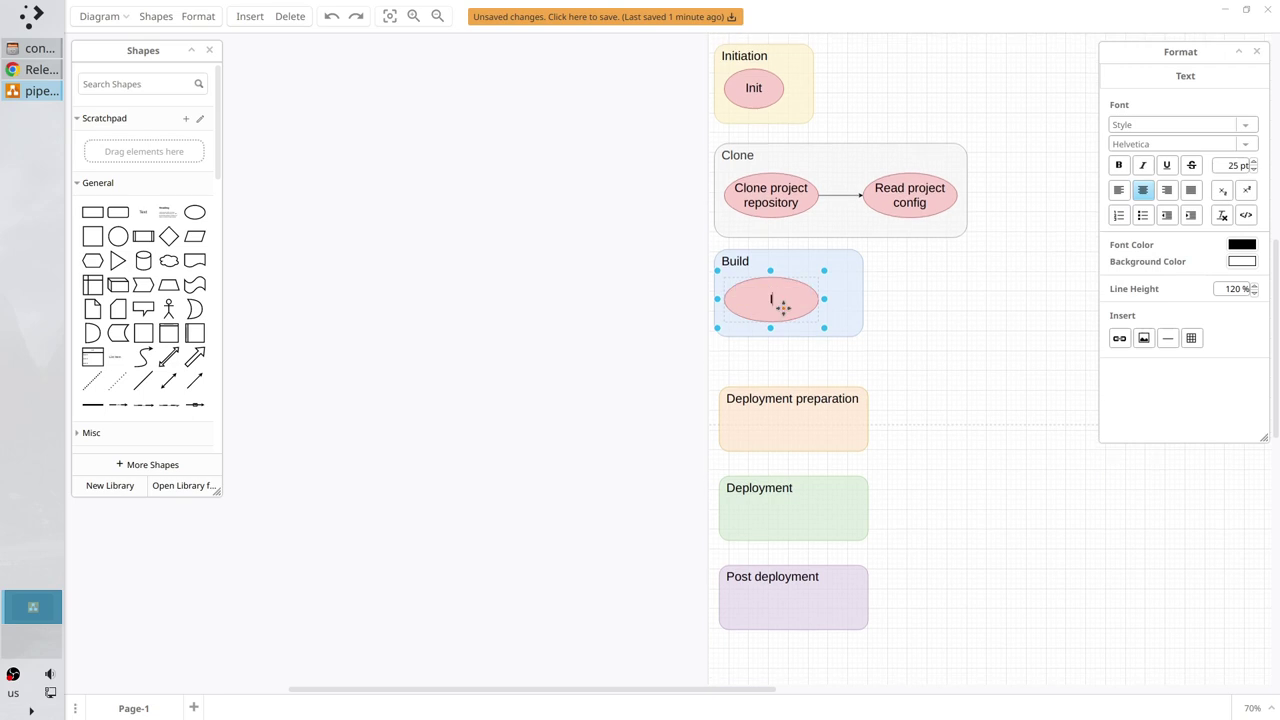
text(Install depe)
text(ndencies)
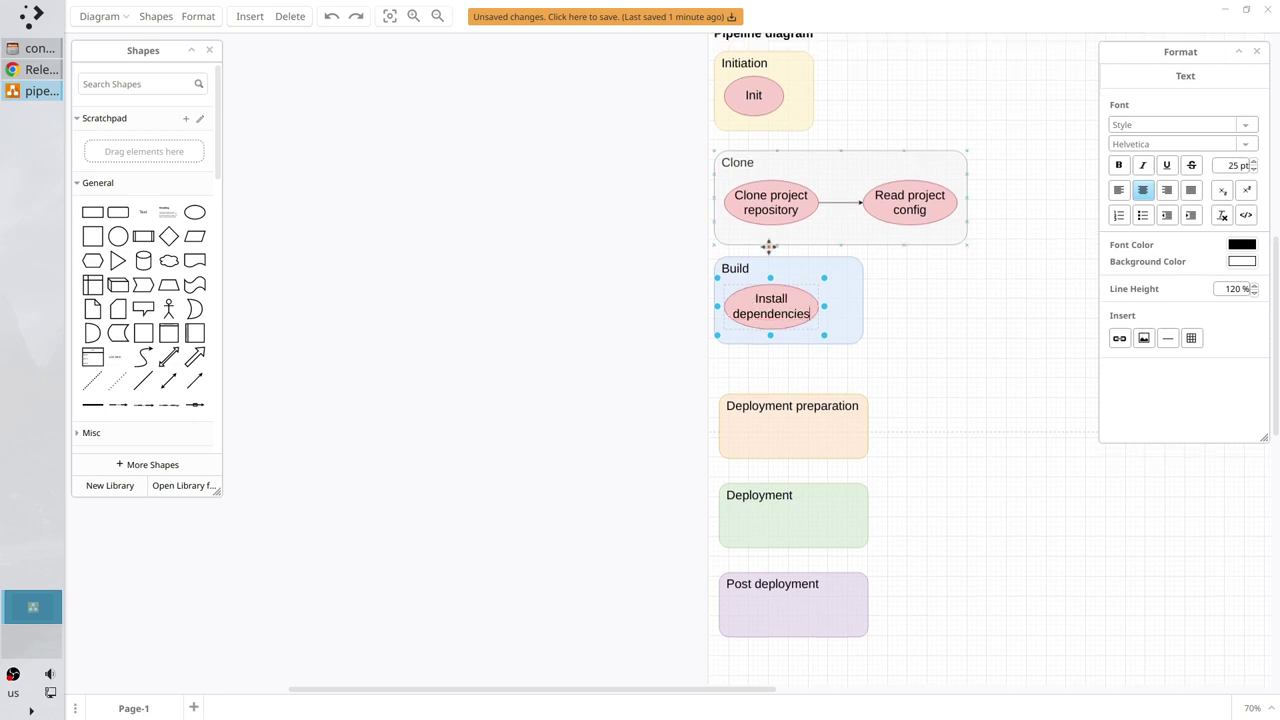
click(881, 325)
- Widen Build and add a connected 'Run unit tests' step after Install dependencies
click(847, 323)
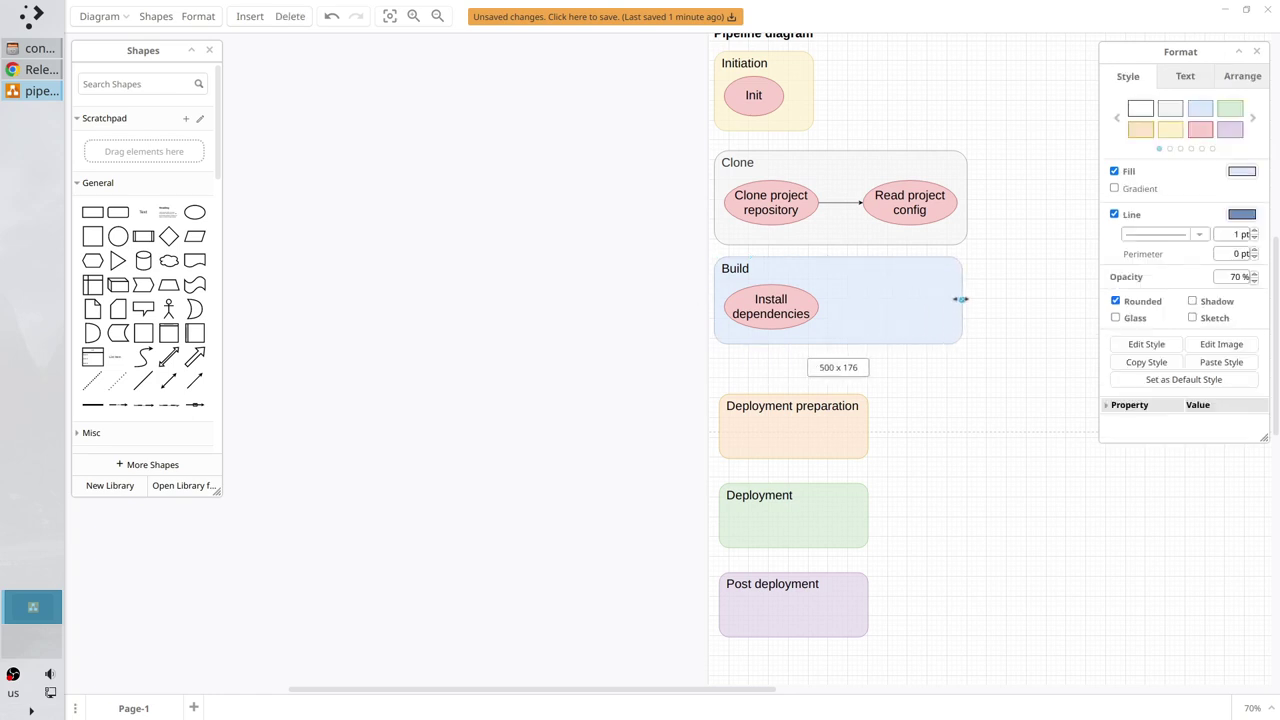
drag(861, 299, 966, 299)
click(786, 306)
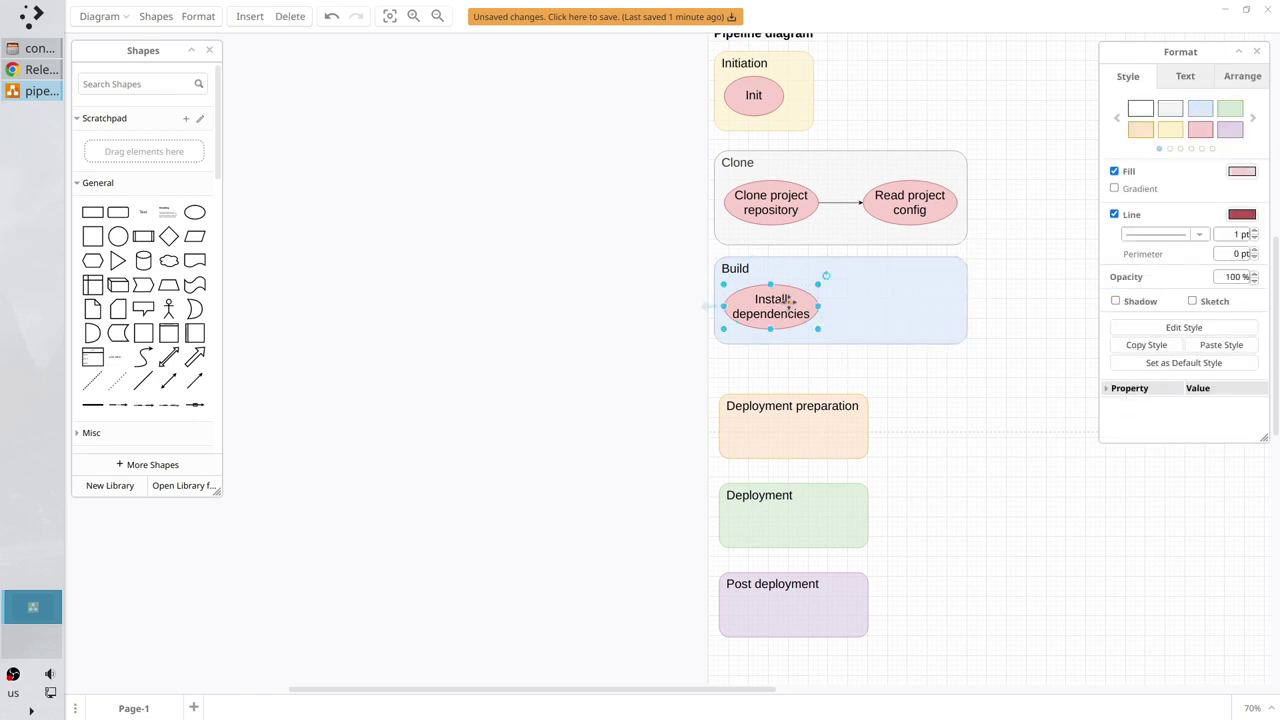
click(703, 309)
drag(690, 308, 918, 306)
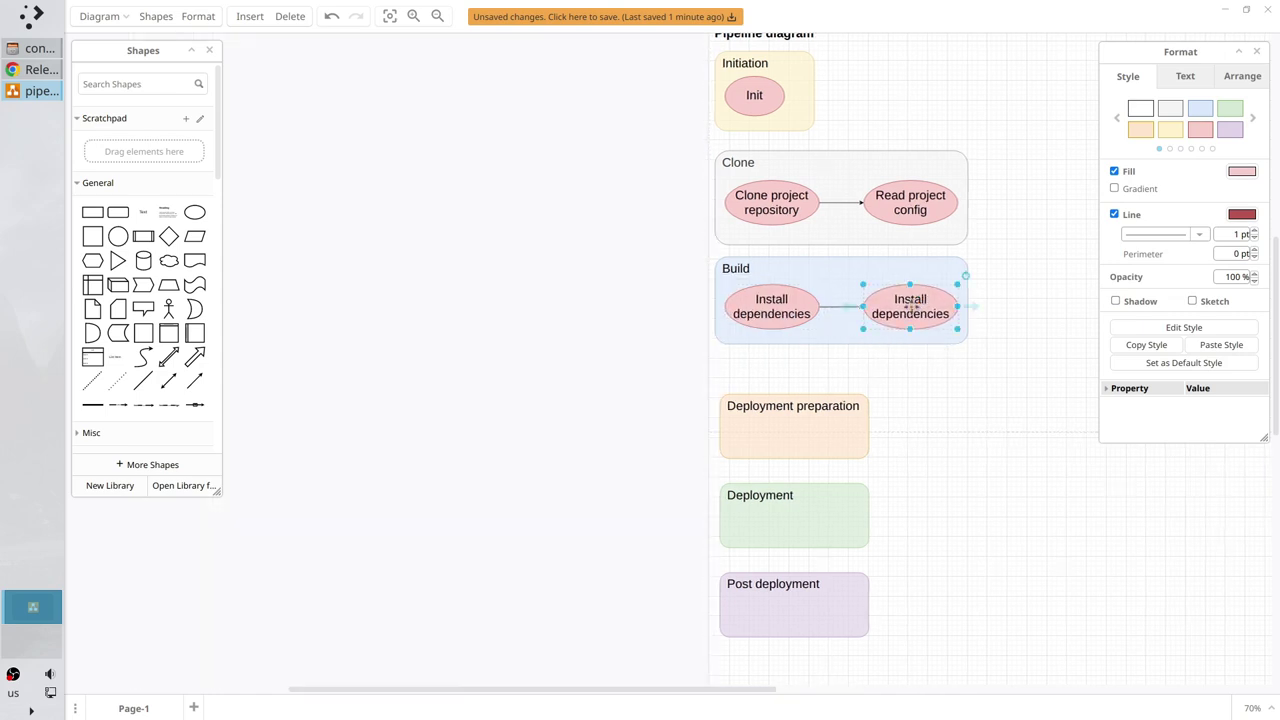
double_click(913, 311)
text(Run)
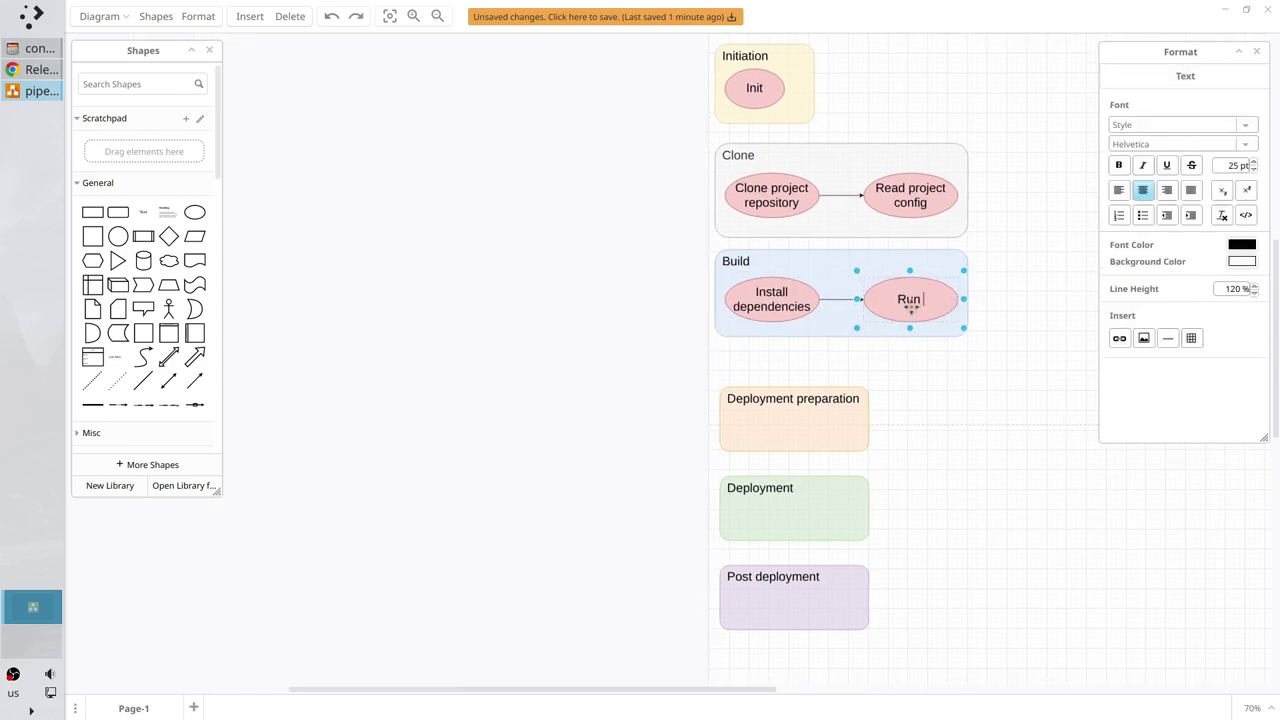
text( unit tests)
click(923, 384)
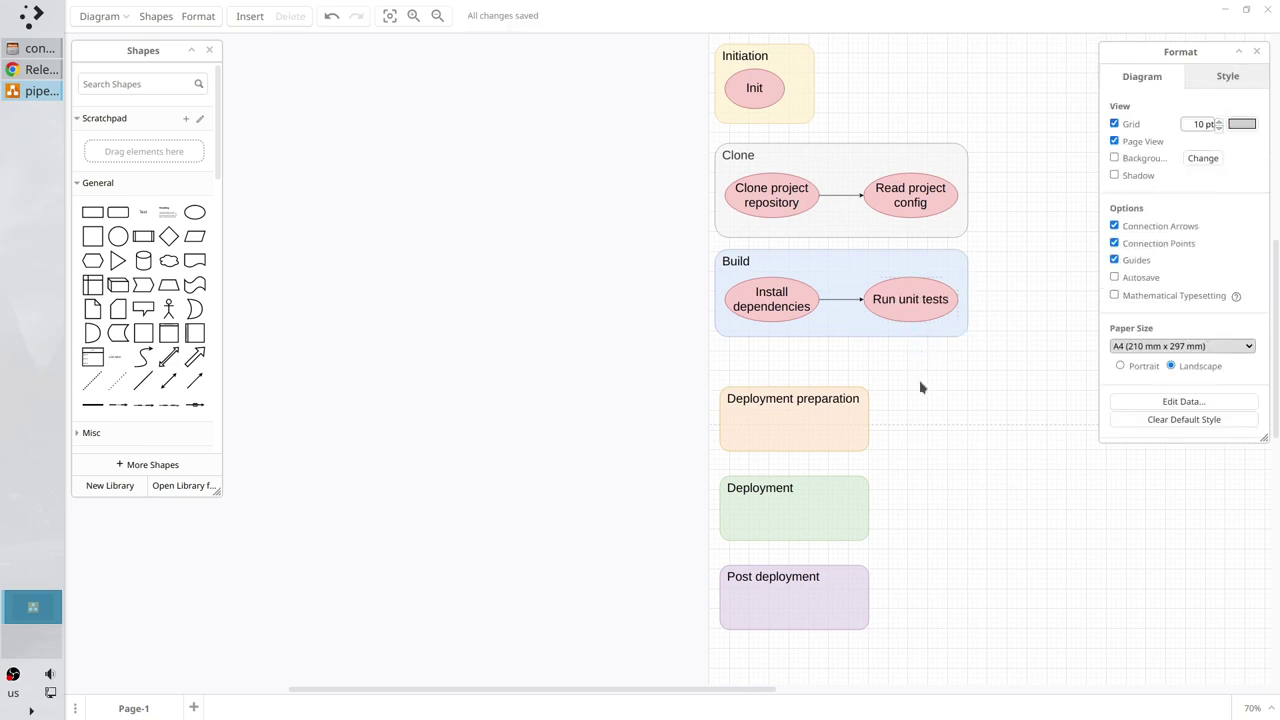
- Move Deployment preparation up and copy an ellipse into it labelled 'Create deployment folder'
drag(834, 423, 833, 407)
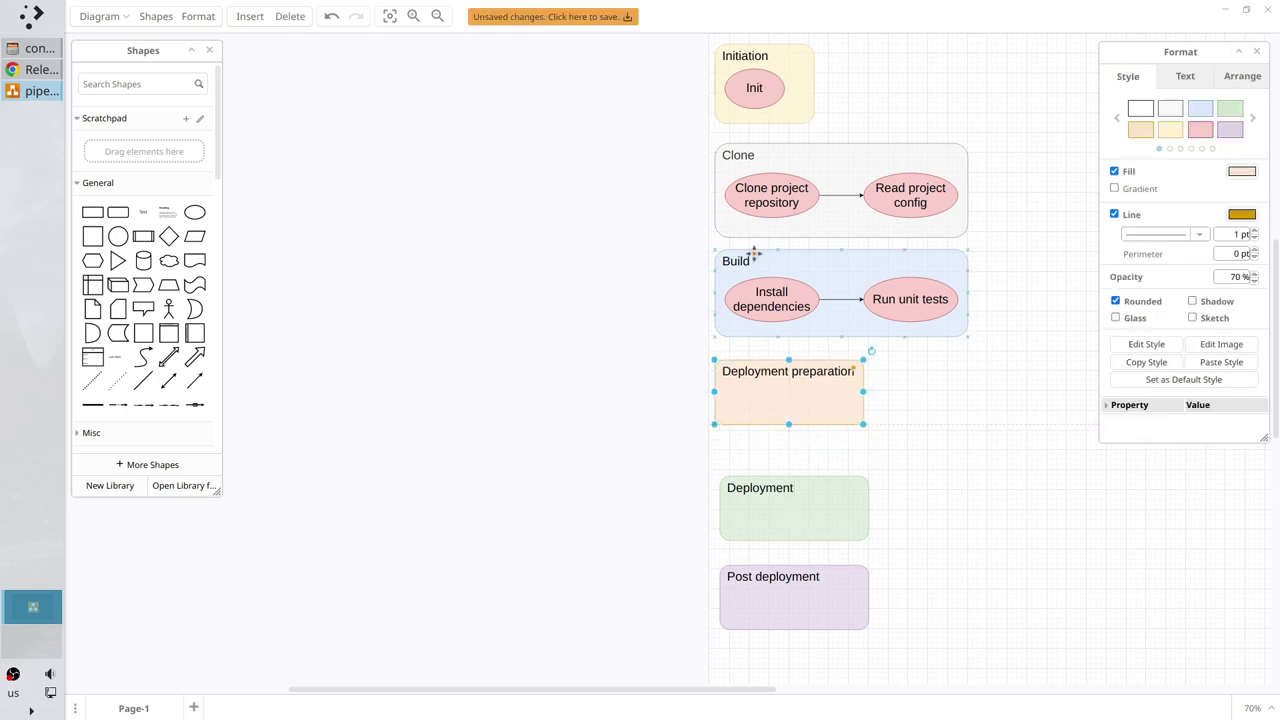
click(780, 292)
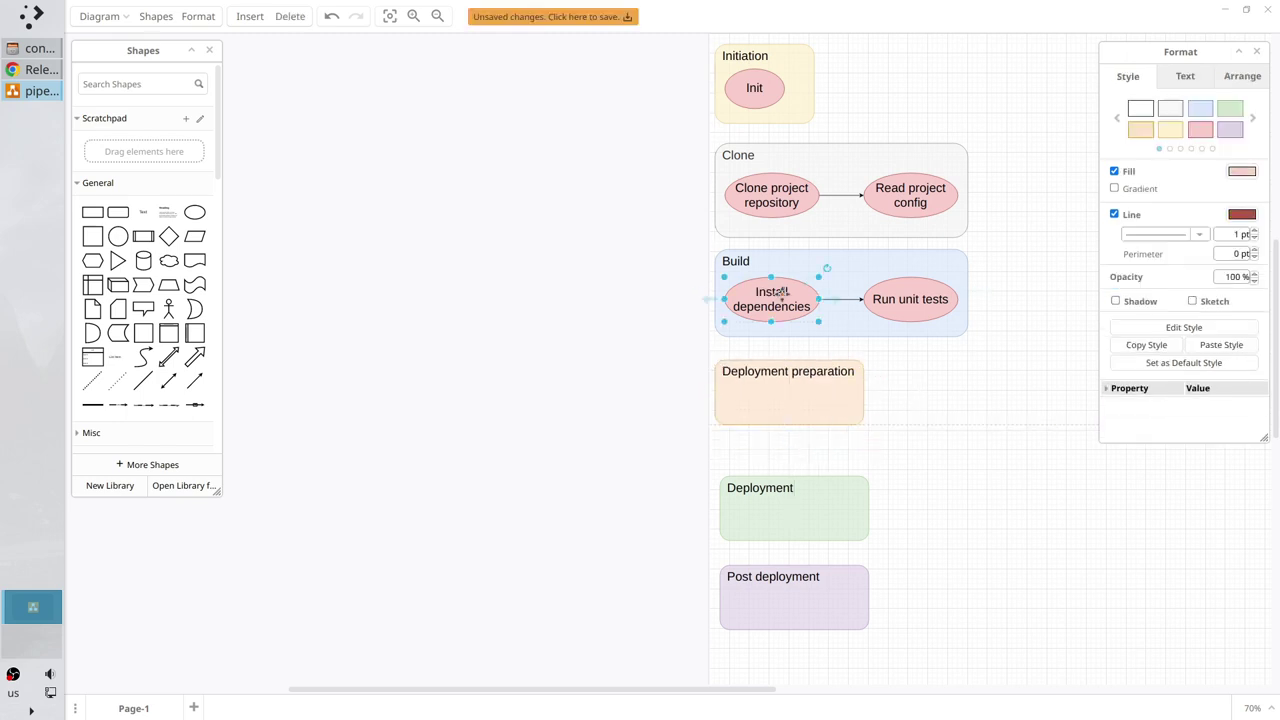
drag(782, 292, 776, 405)
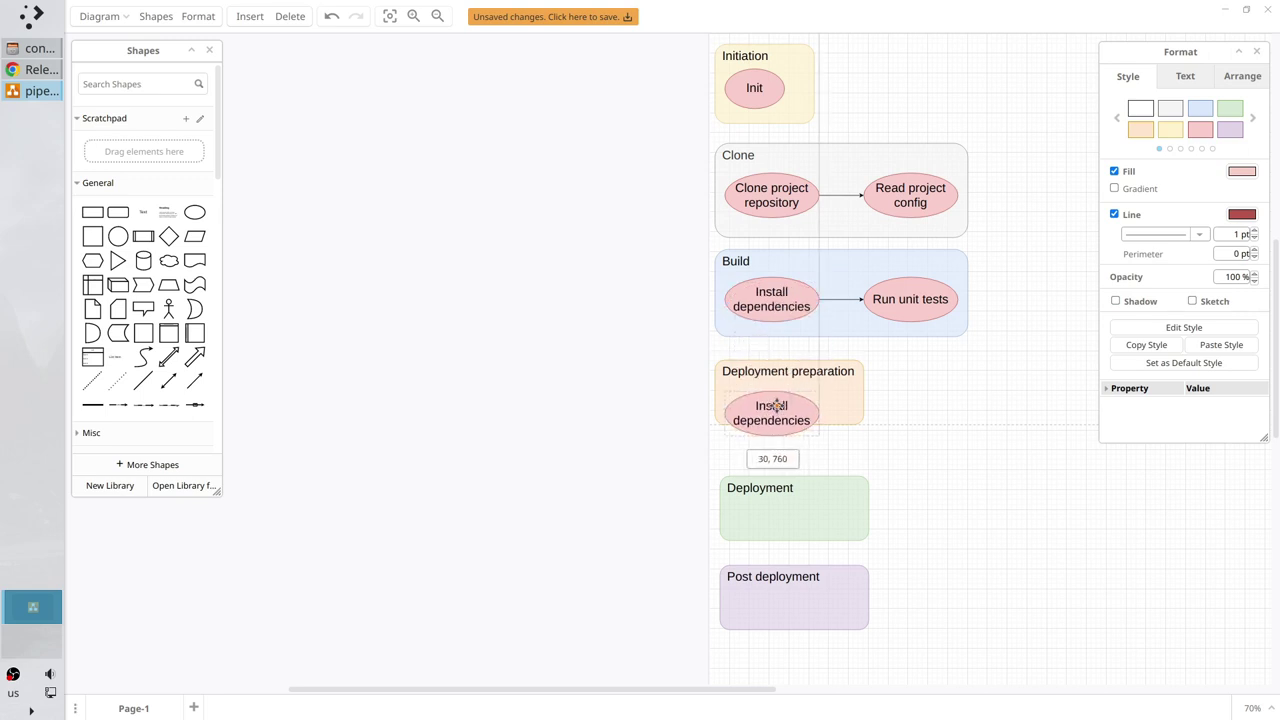
double_click(776, 405)
text(Create deployment folder)
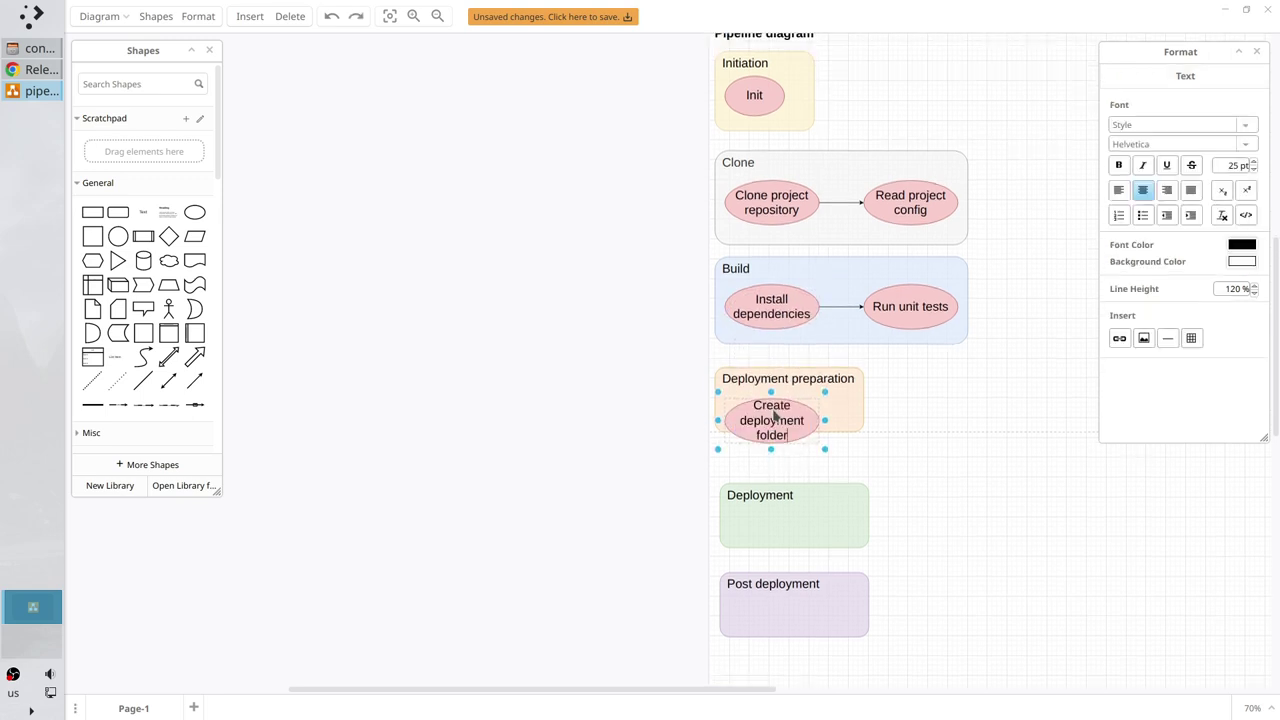
click(895, 487)
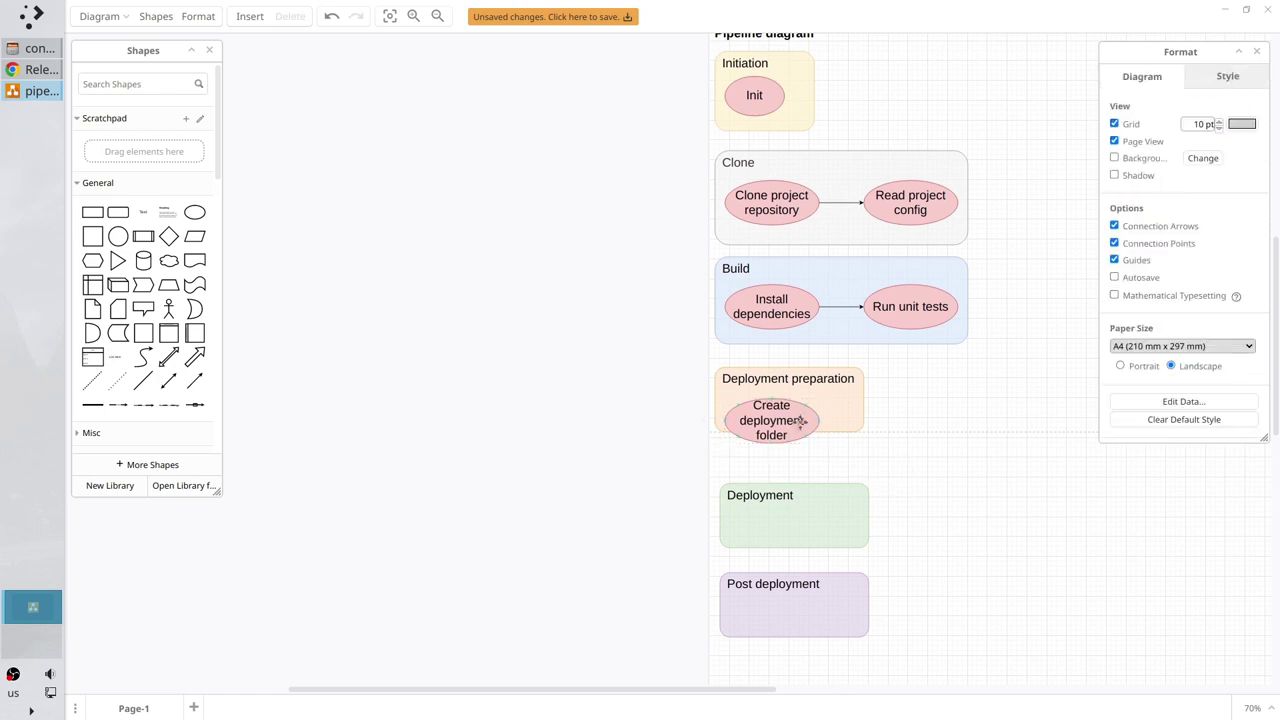
click(796, 421)
drag(820, 442, 825, 446)
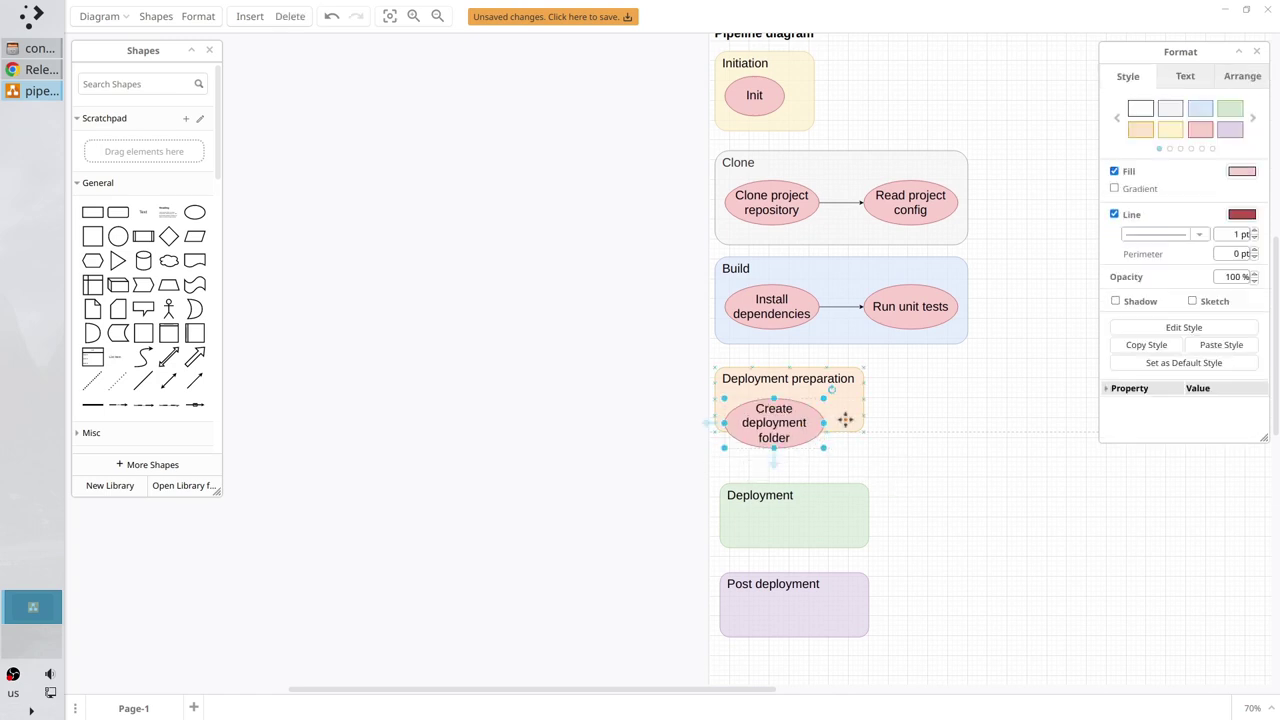
- Add a connected 'Prepare files for deployment' step after Create deployment folder
click(846, 416)
click(741, 425)
click(710, 424)
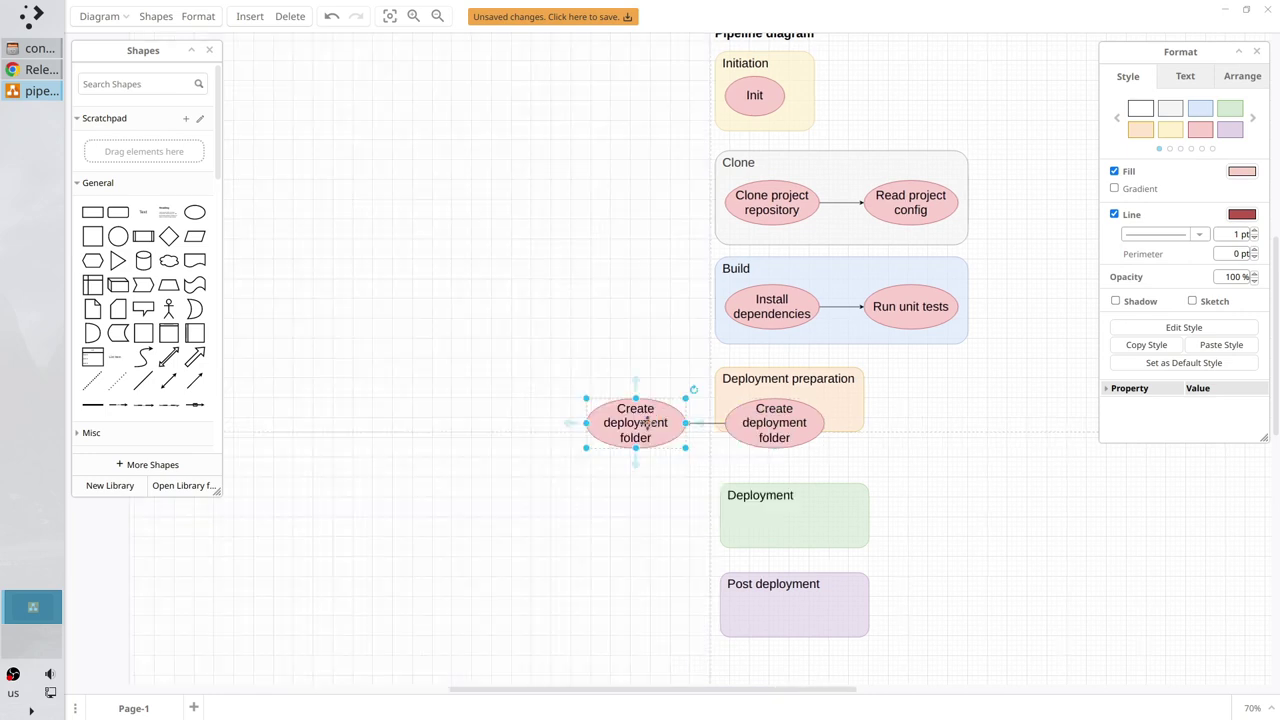
drag(647, 424, 924, 430)
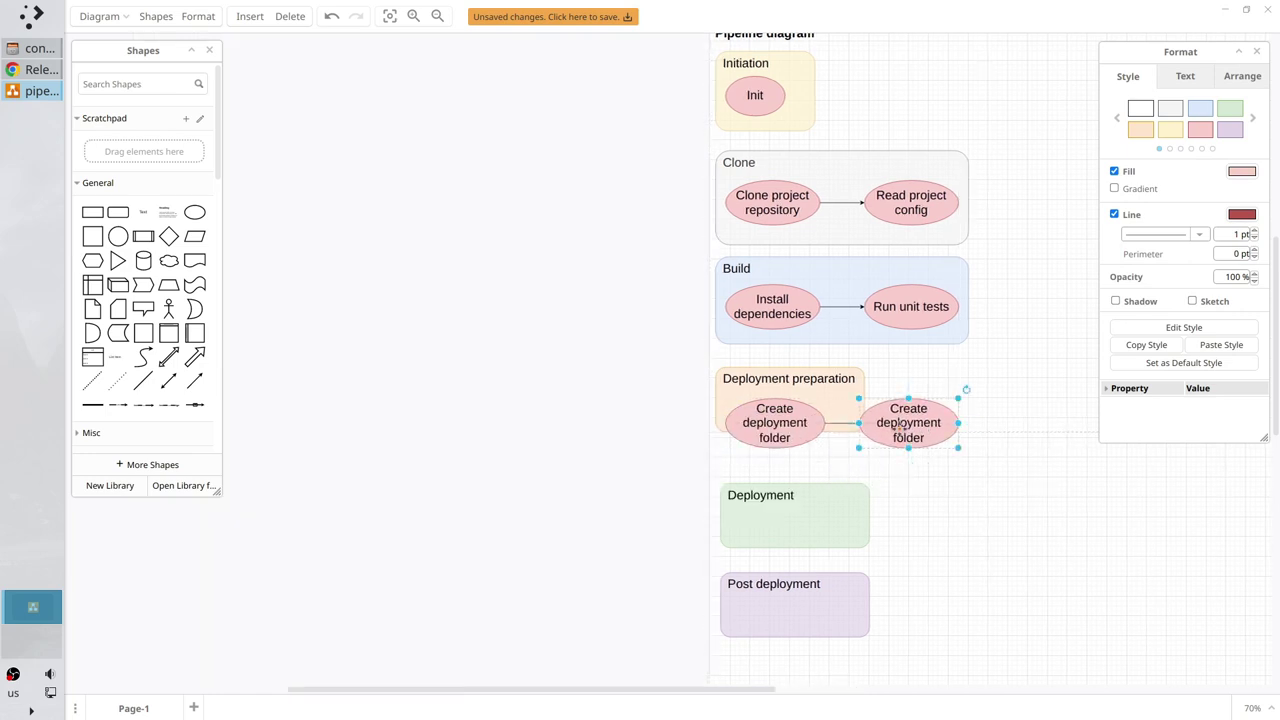
text(Prepare files for deployment)
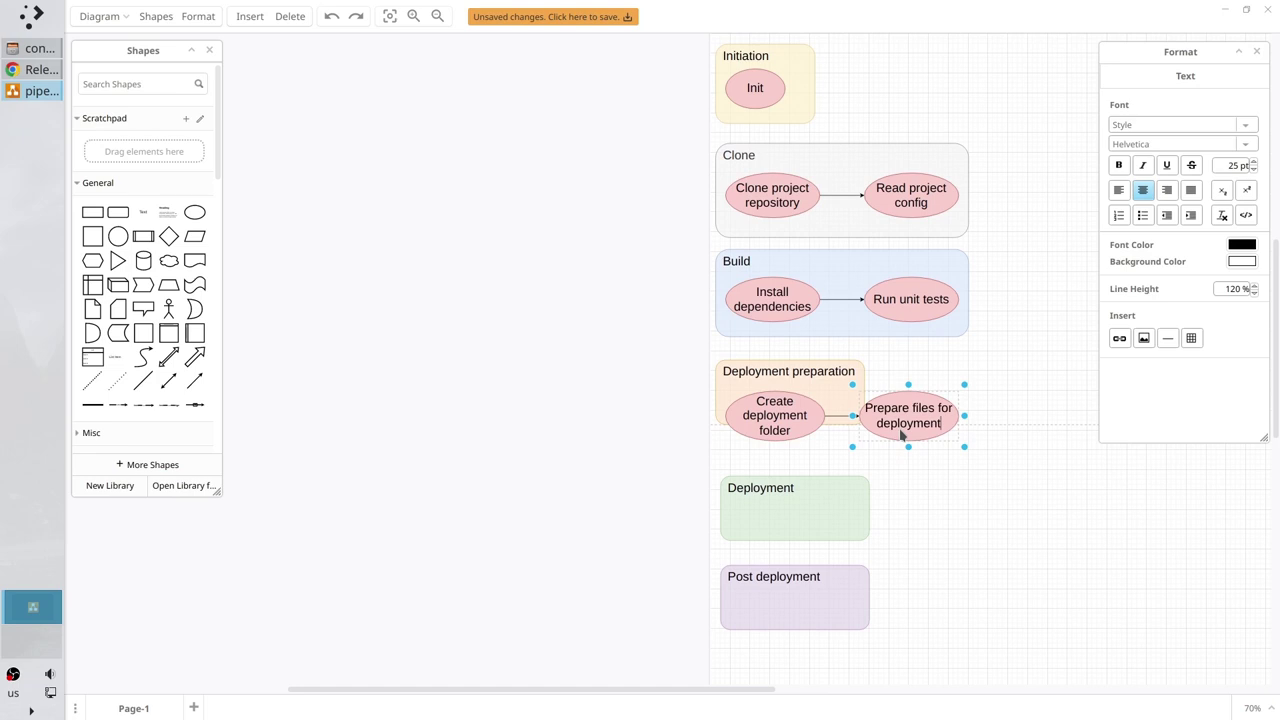
click(908, 462)
- Add a connected 'Install production dependencies' step after Prepare files for deployment
click(936, 418)
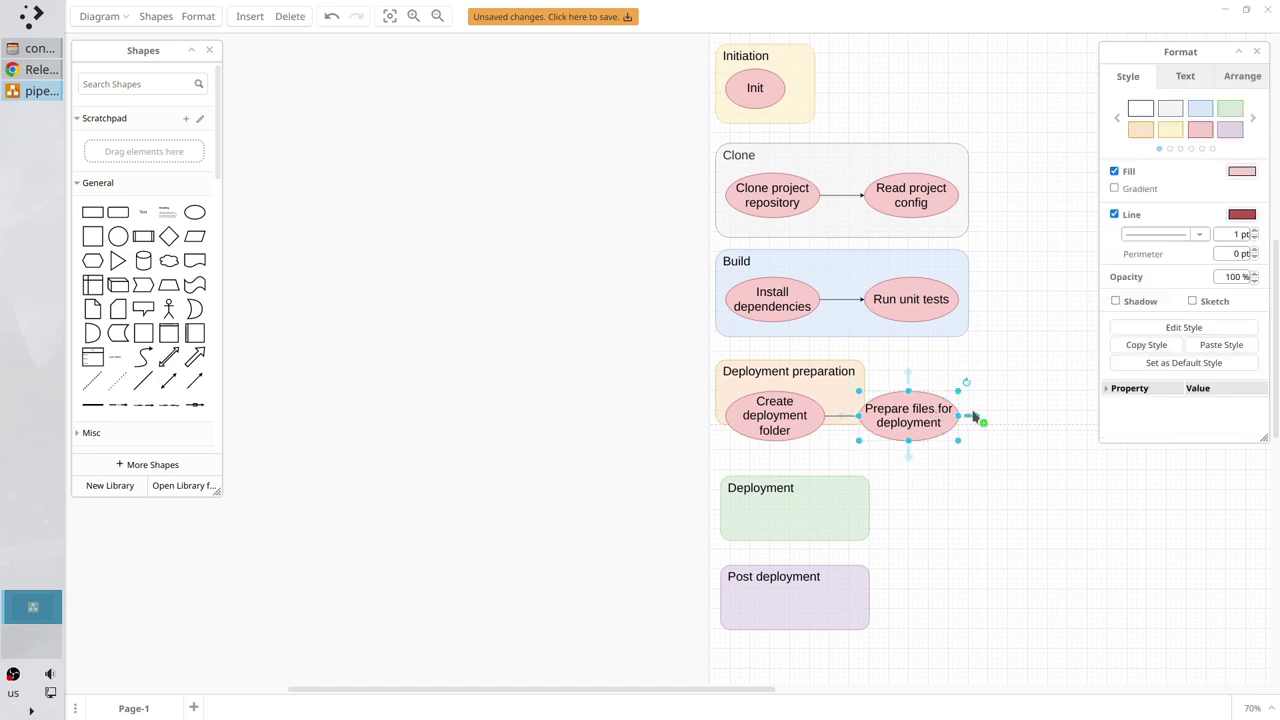
click(973, 414)
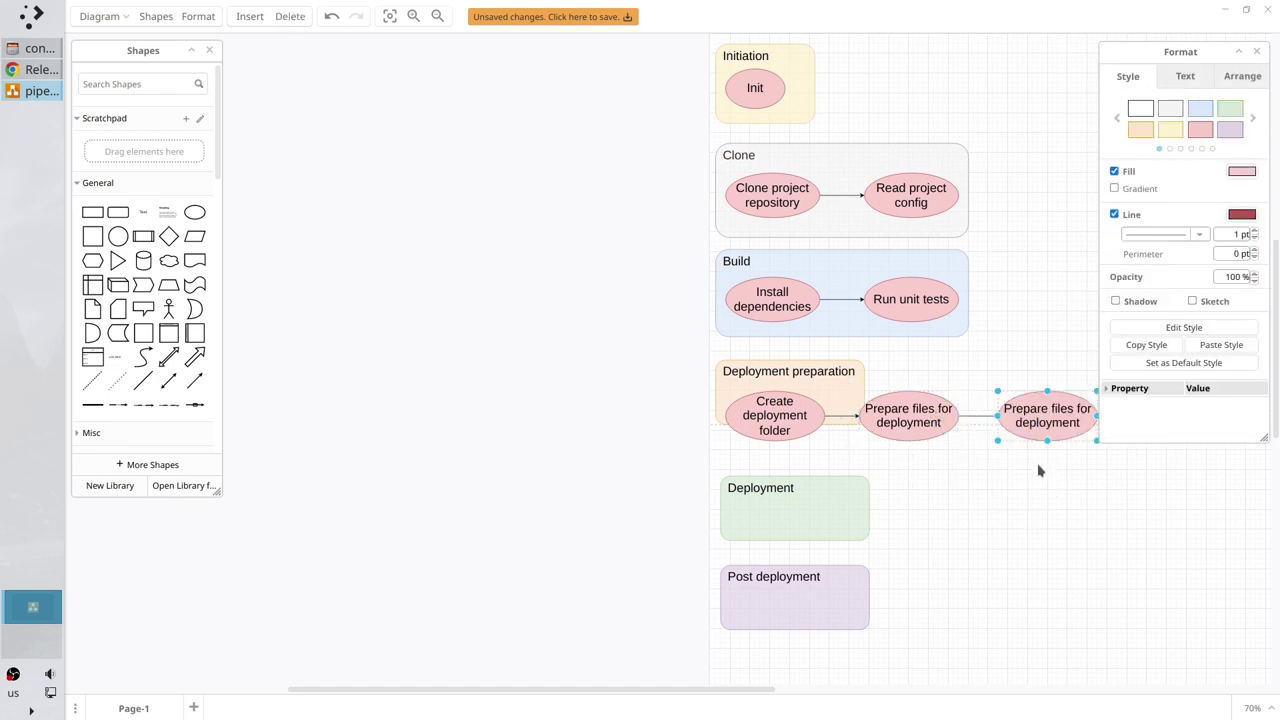
double_click(1052, 411)
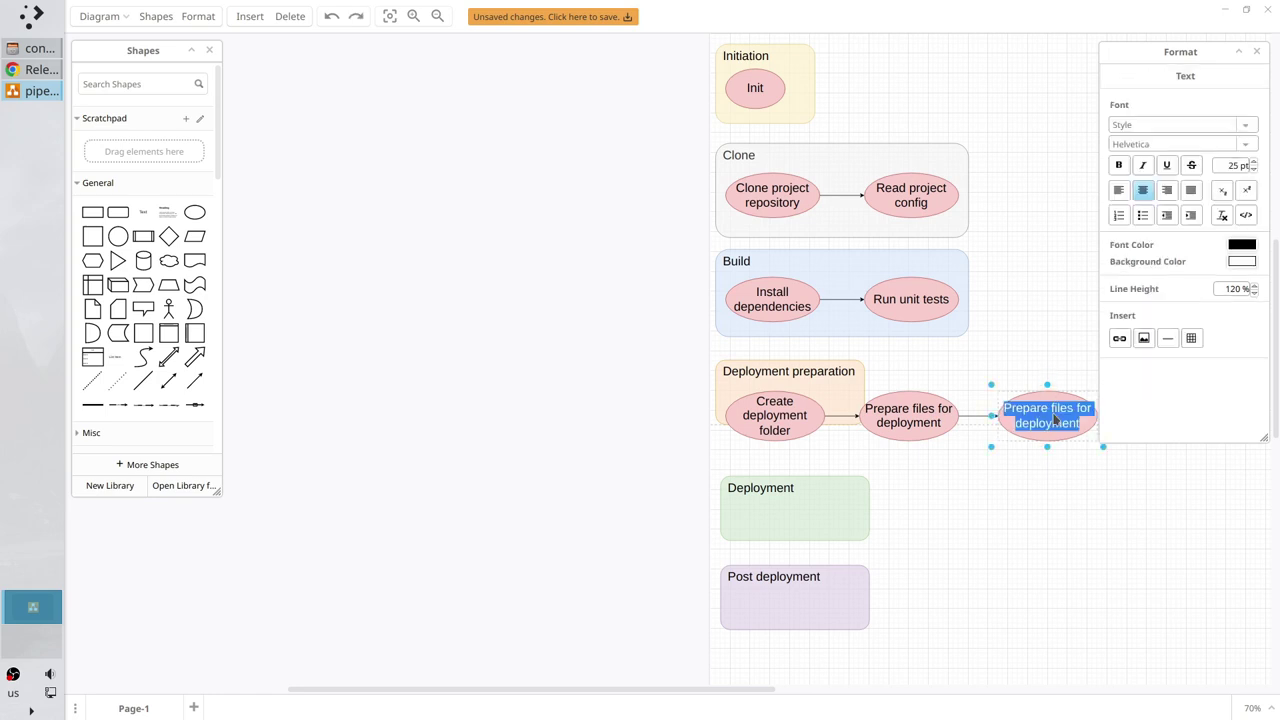
ctrl+scroll(1068, 457, up, 2)
scroll(886, 486, right, 3)
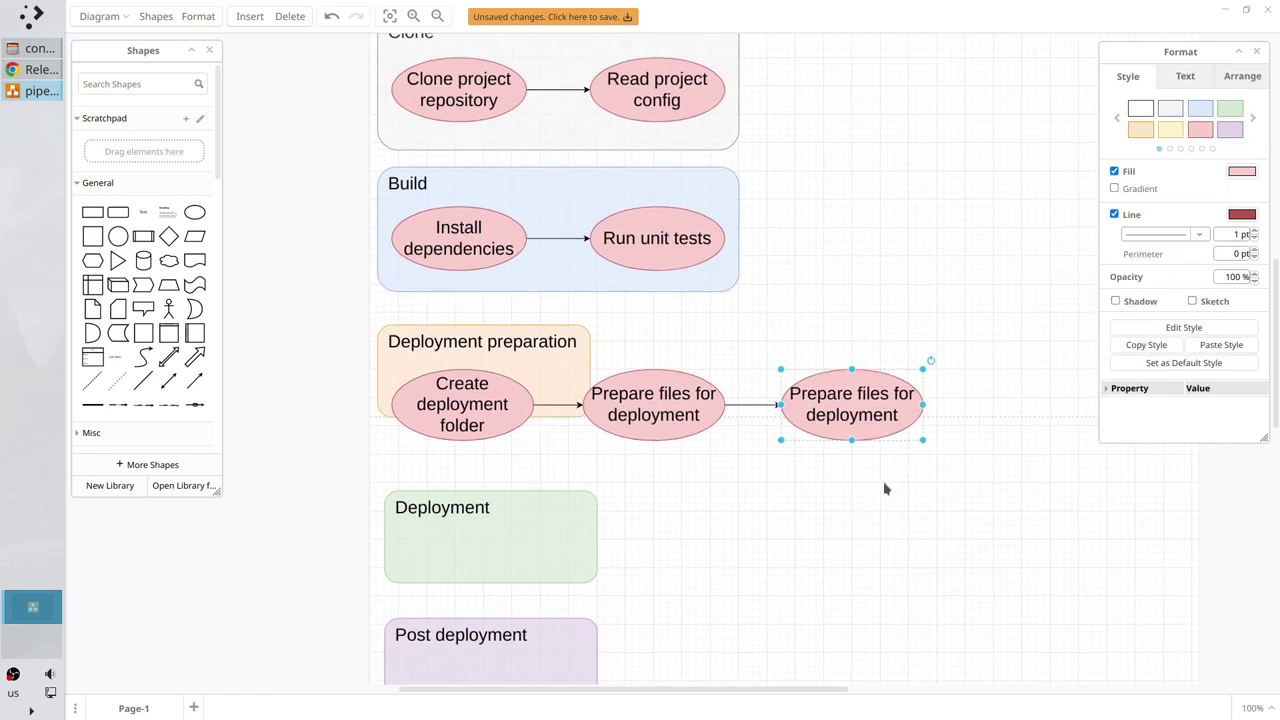
double_click(851, 413)
text(Install production dependencies)
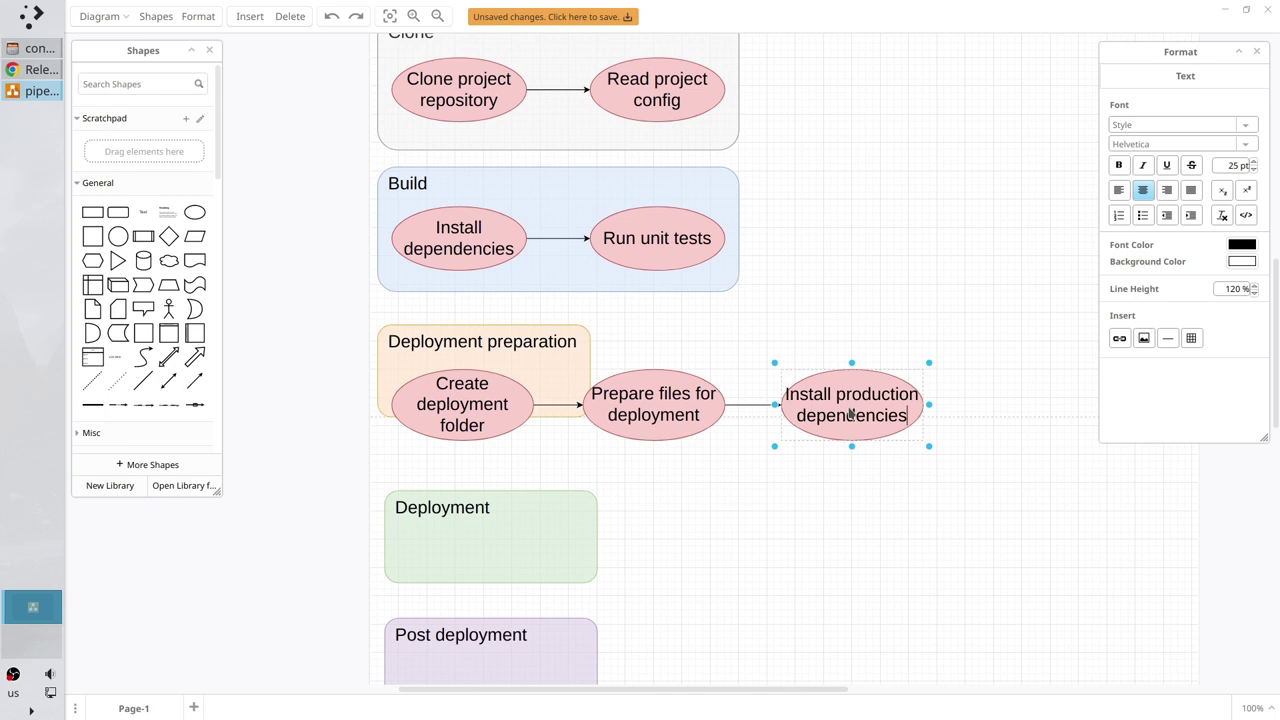
click(851, 508)
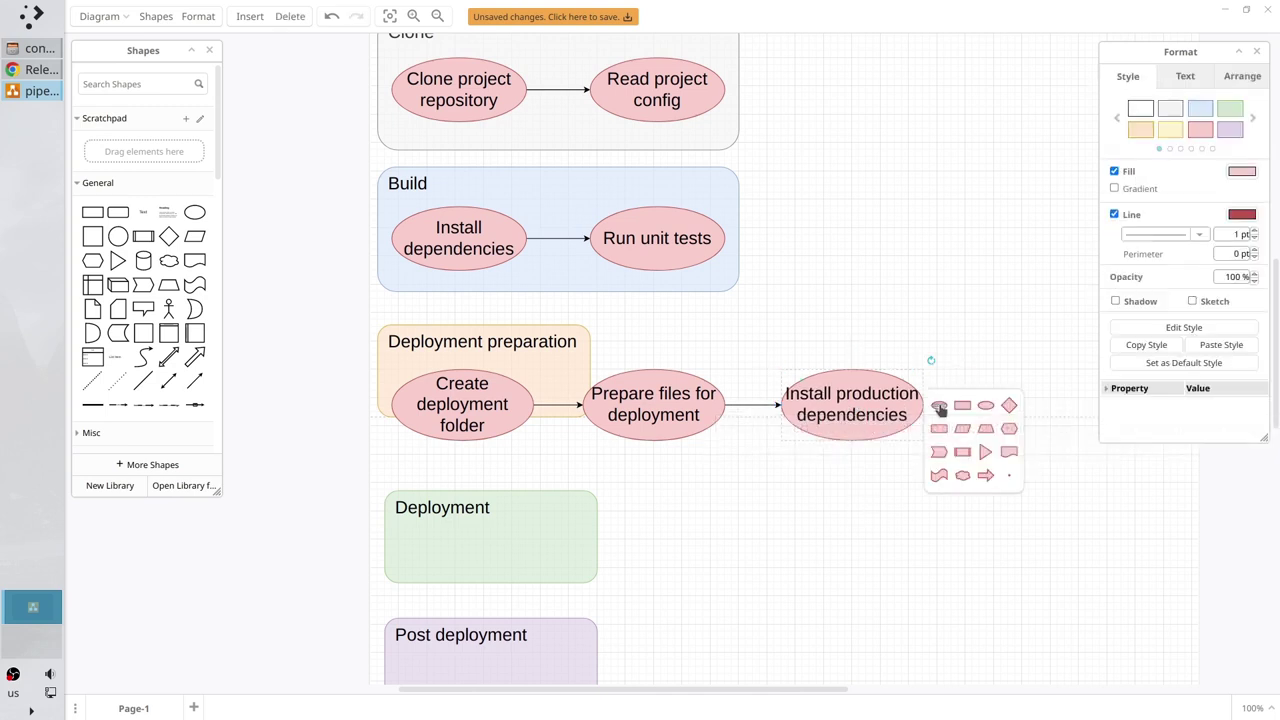
- Add a connected 'Archive new code' step at the end of the row
click(937, 405)
scroll(1000, 482, right, 3)
double_click(860, 415)
text(Archive new code)
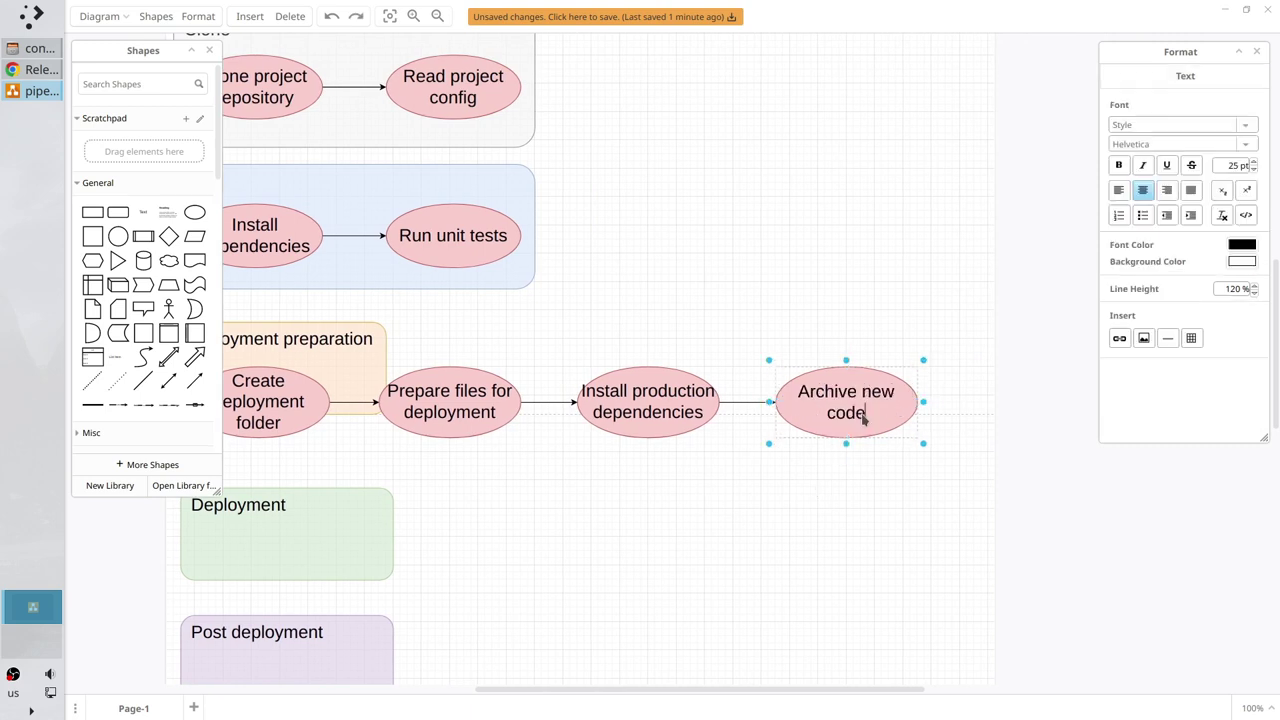
click(806, 509)
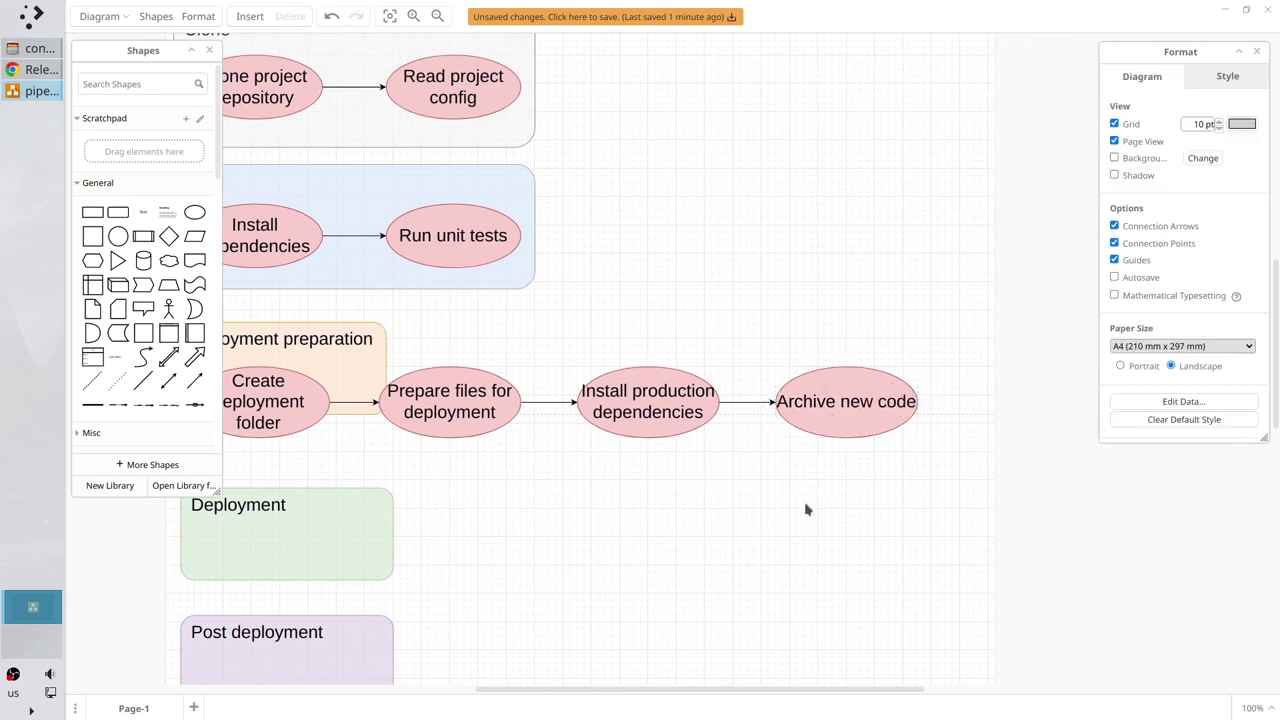
- Stretch Deployment preparation around its four steps, save, then align Deployment and lower Post deployment
scroll(806, 509, down, 2)
click(479, 412)
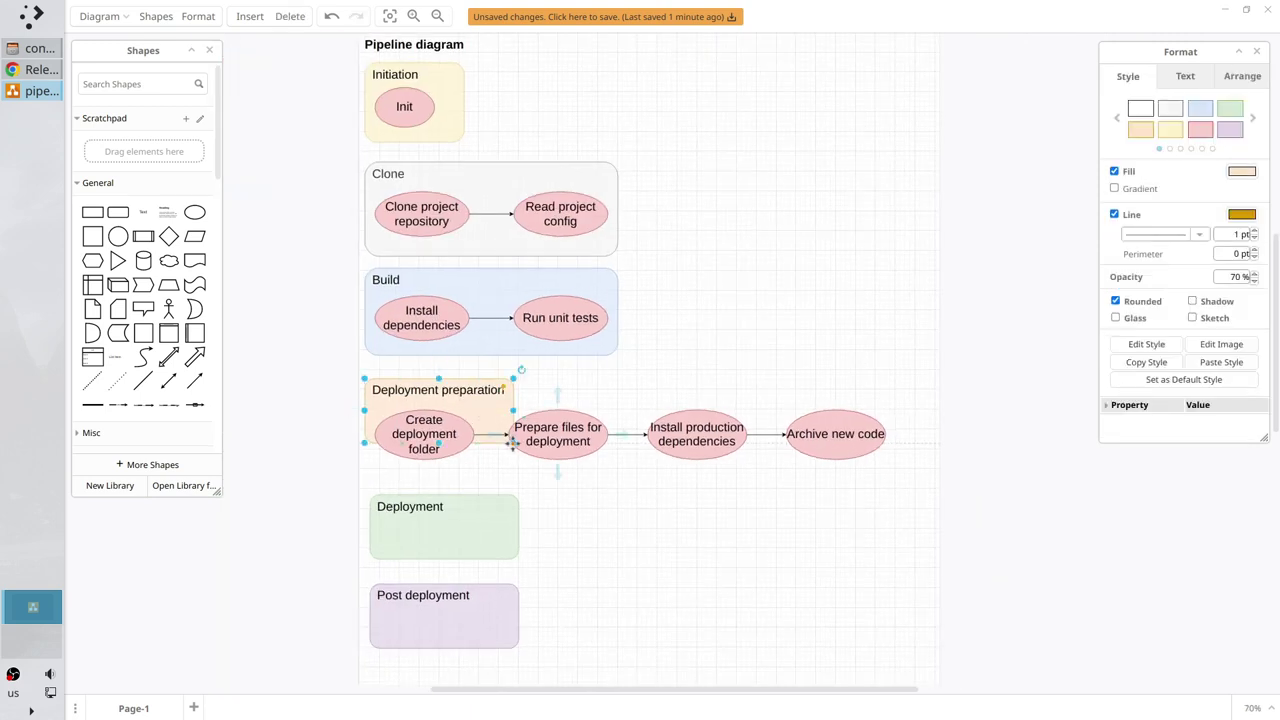
drag(513, 443, 903, 475)
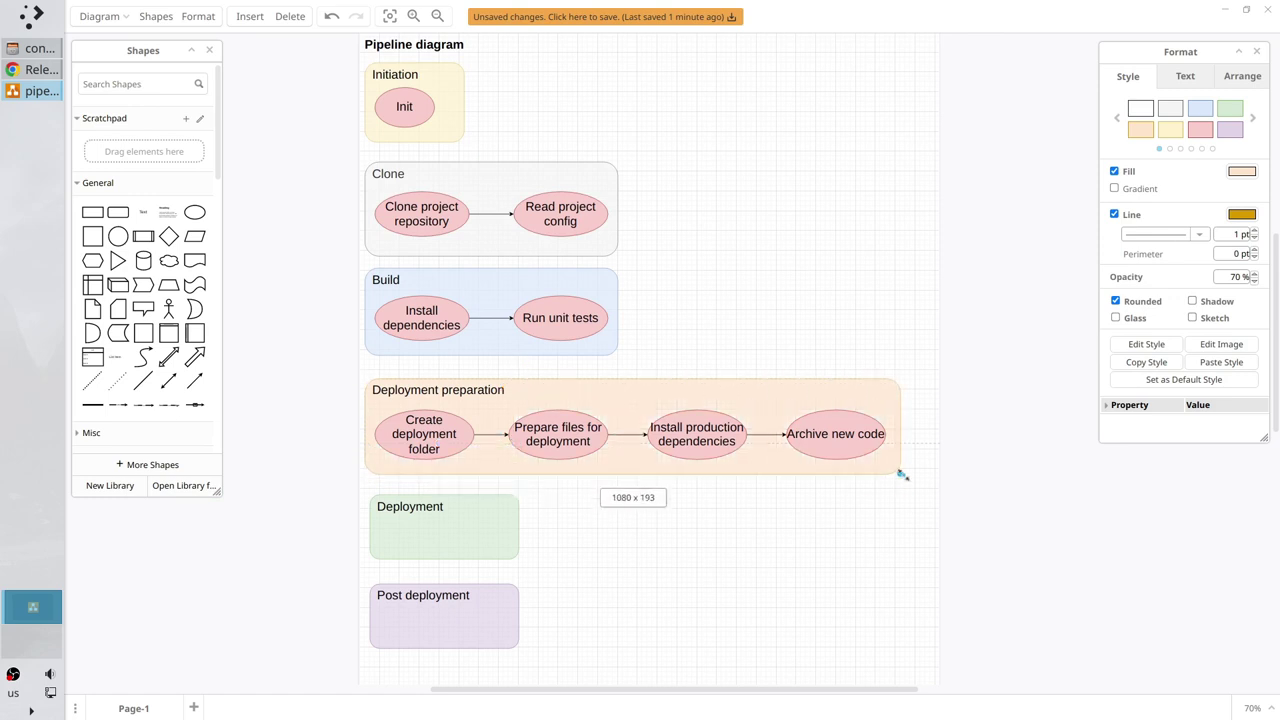
click(805, 586)
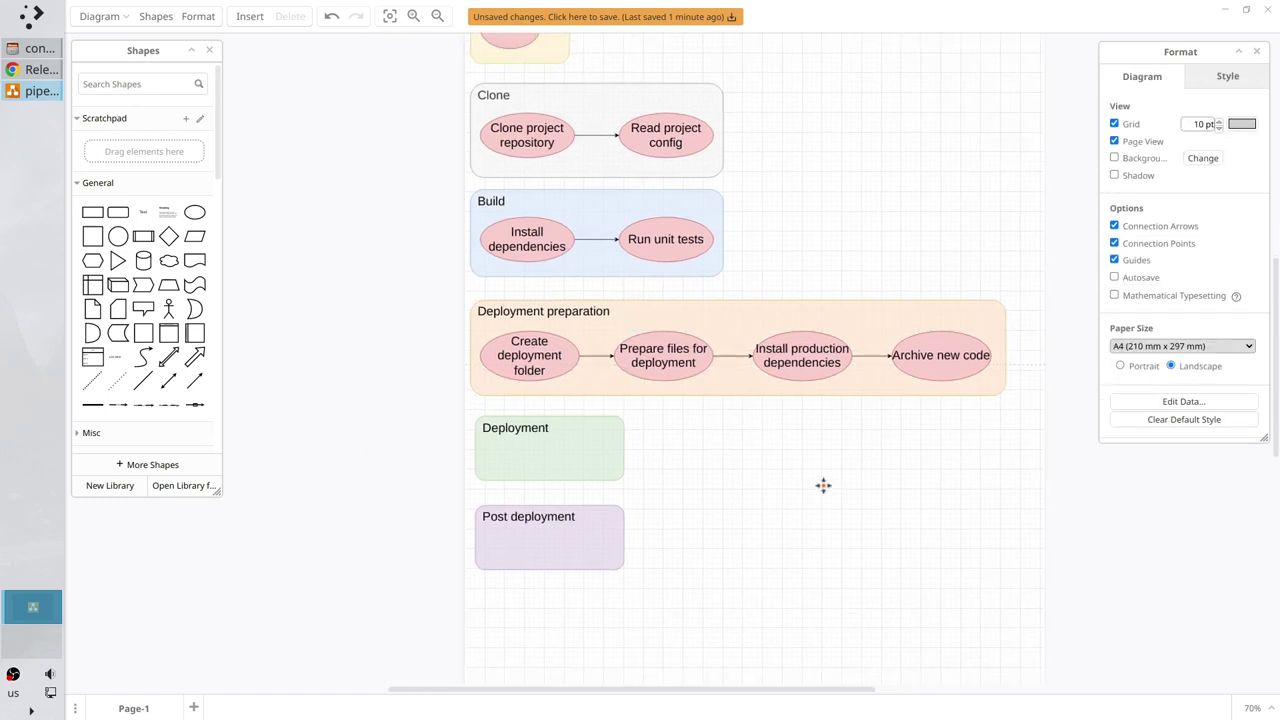
key(ctrl+s)
drag(619, 452, 612, 454)
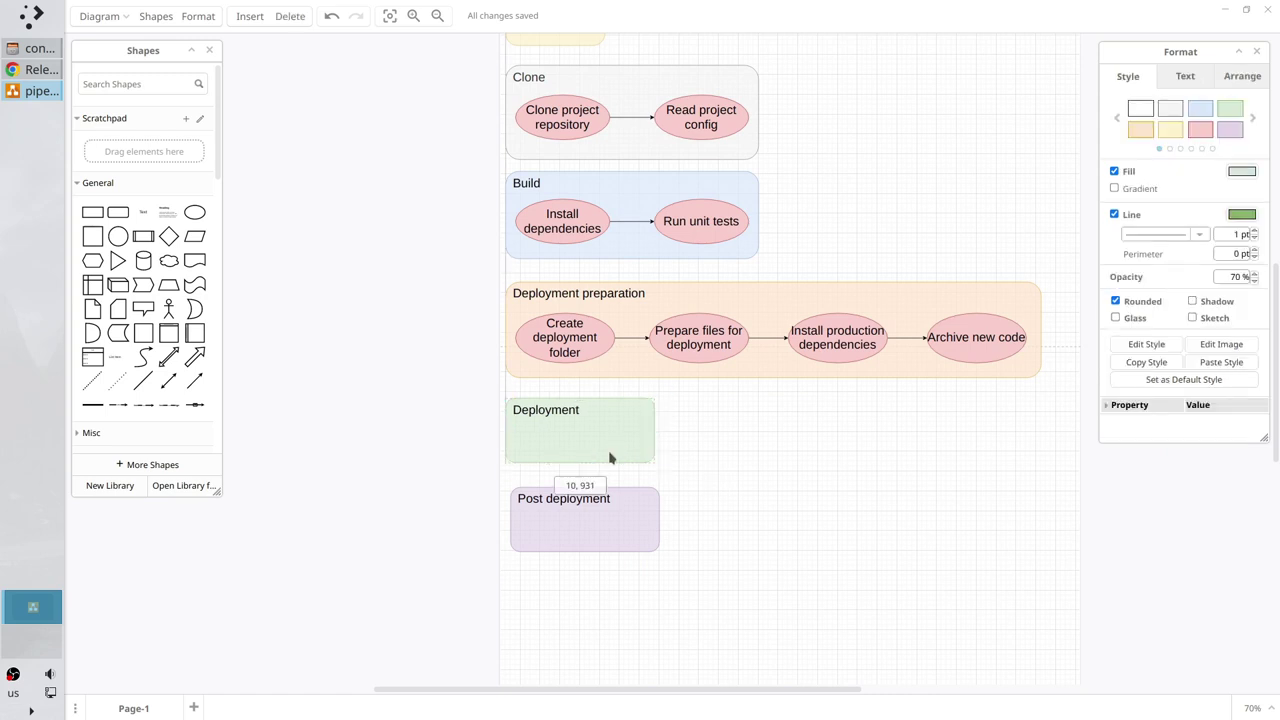
drag(607, 512, 600, 549)
- Make the Deployment box taller and copy the four preparation steps into it
click(587, 445)
drag(579, 462, 579, 490)
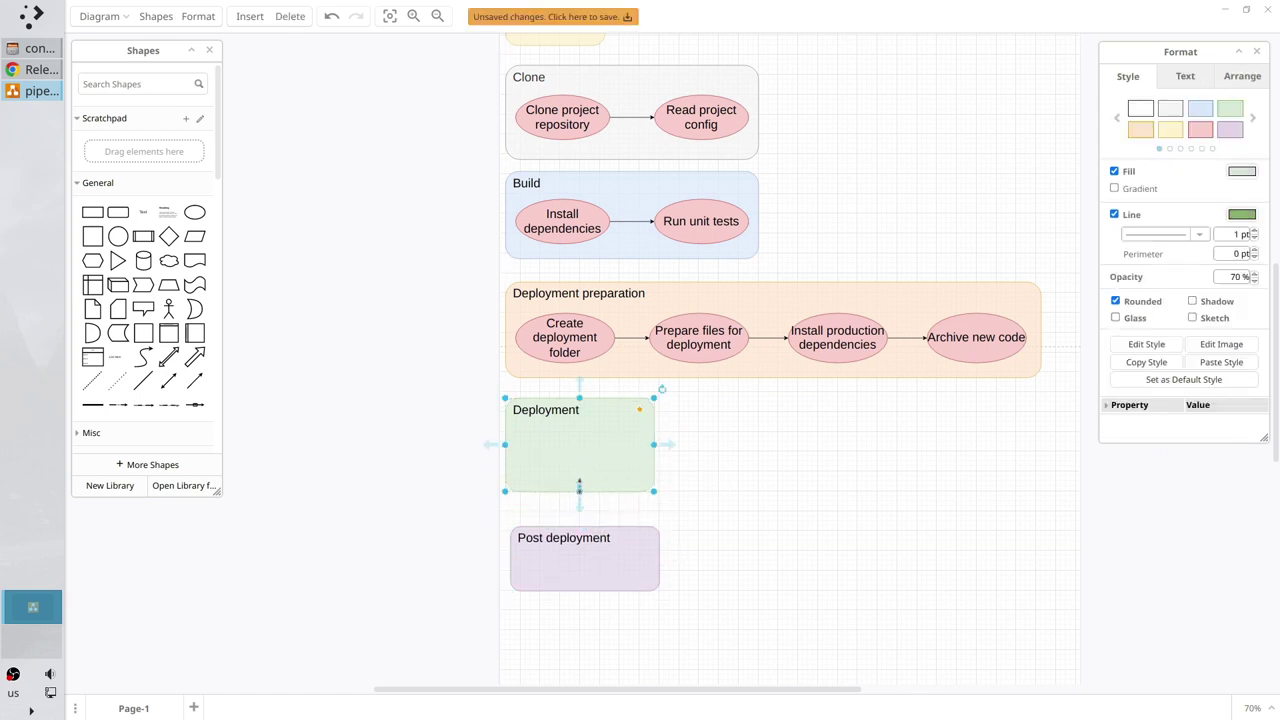
click(791, 556)
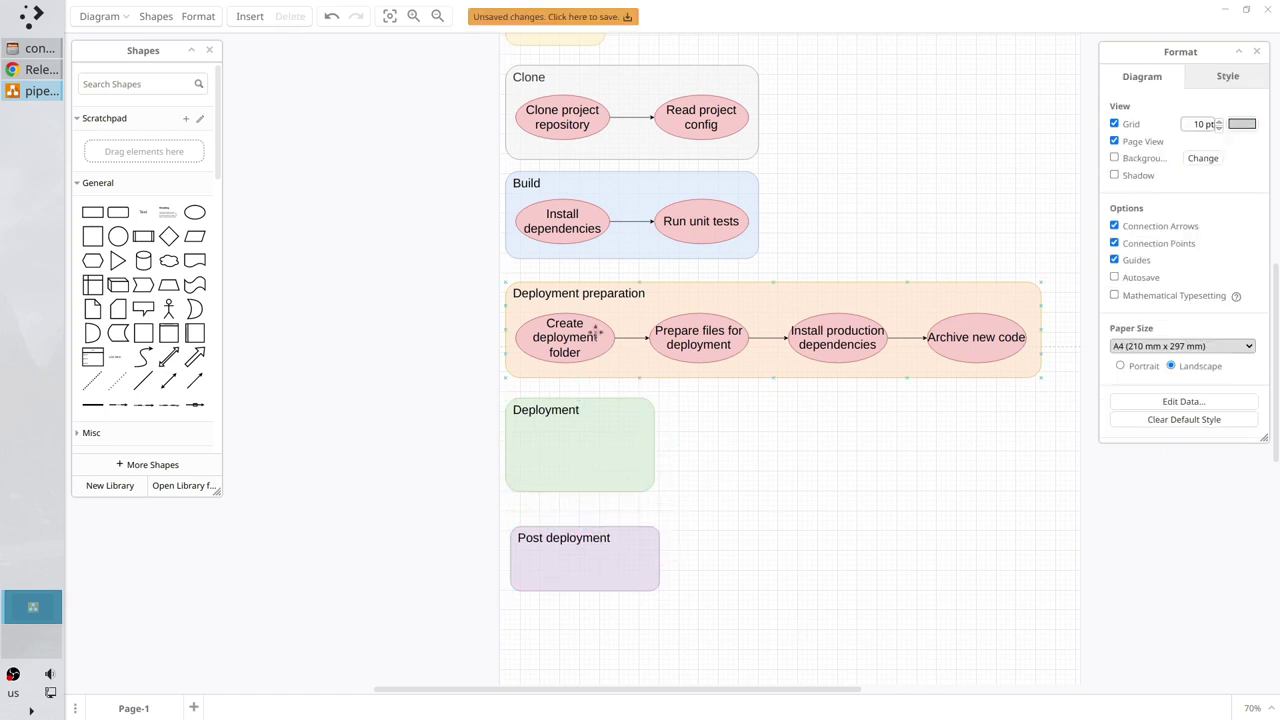
mouse_move(564, 337)
drag(1054, 394, 507, 305)
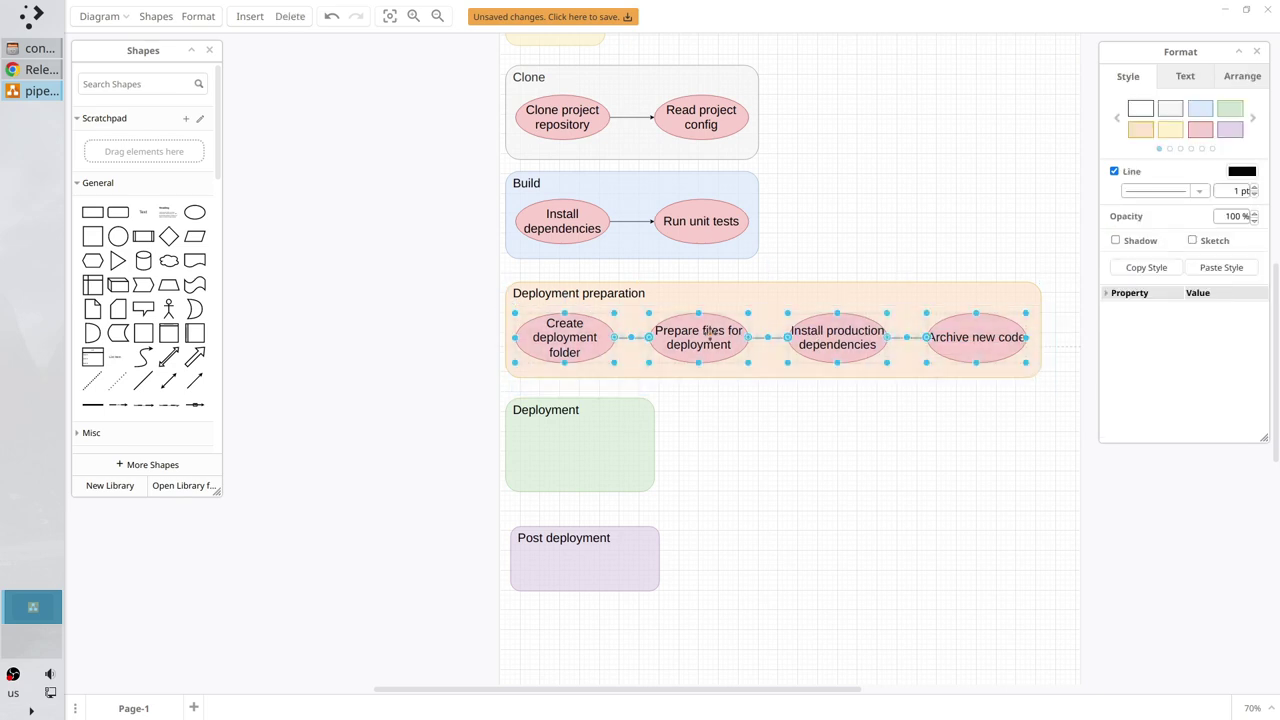
drag(717, 350, 717, 461)
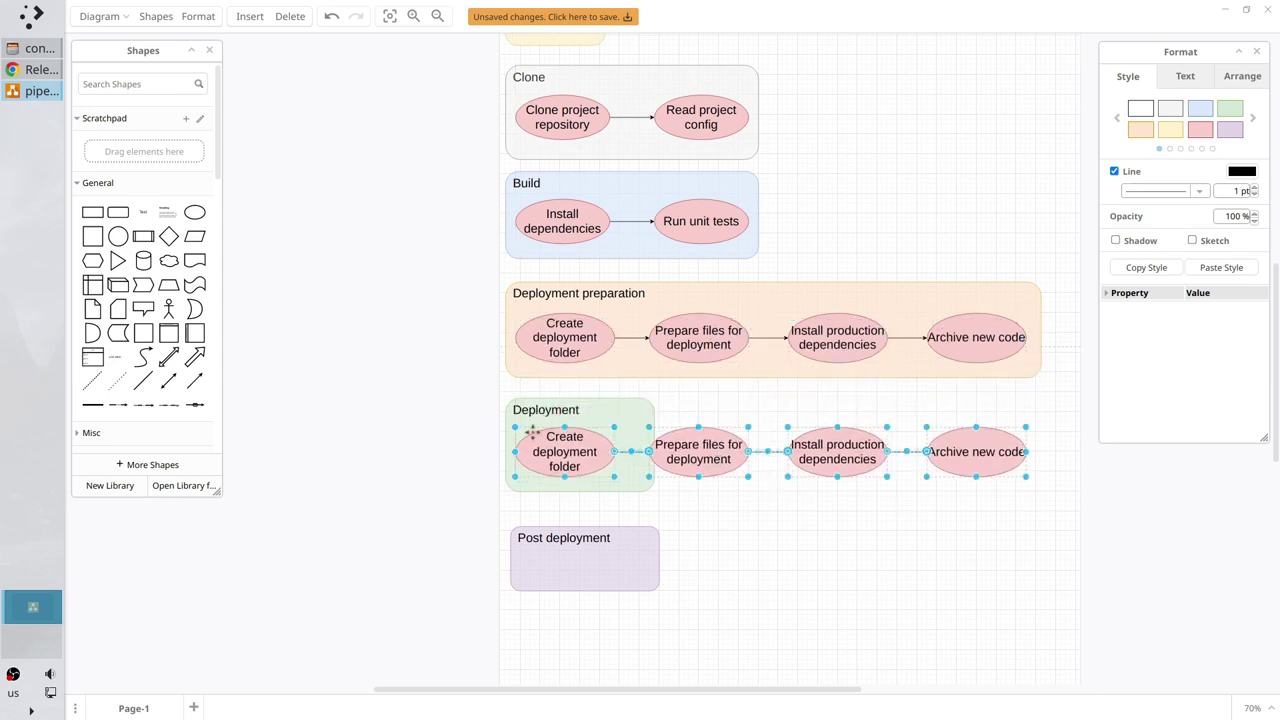
- Relabel the copies: Stop nodejs-backend service, Backup current version, Delete current version, Deploy new code version
double_click(538, 447)
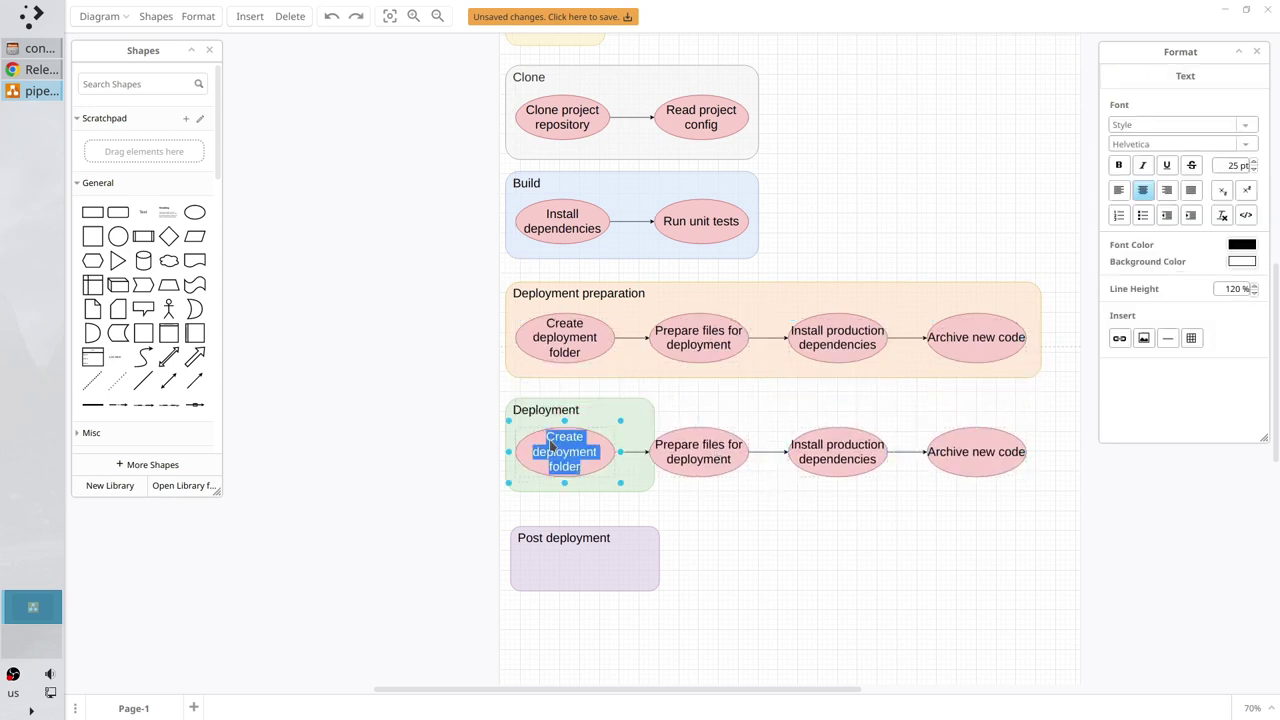
text(Stop nodejs-backend)
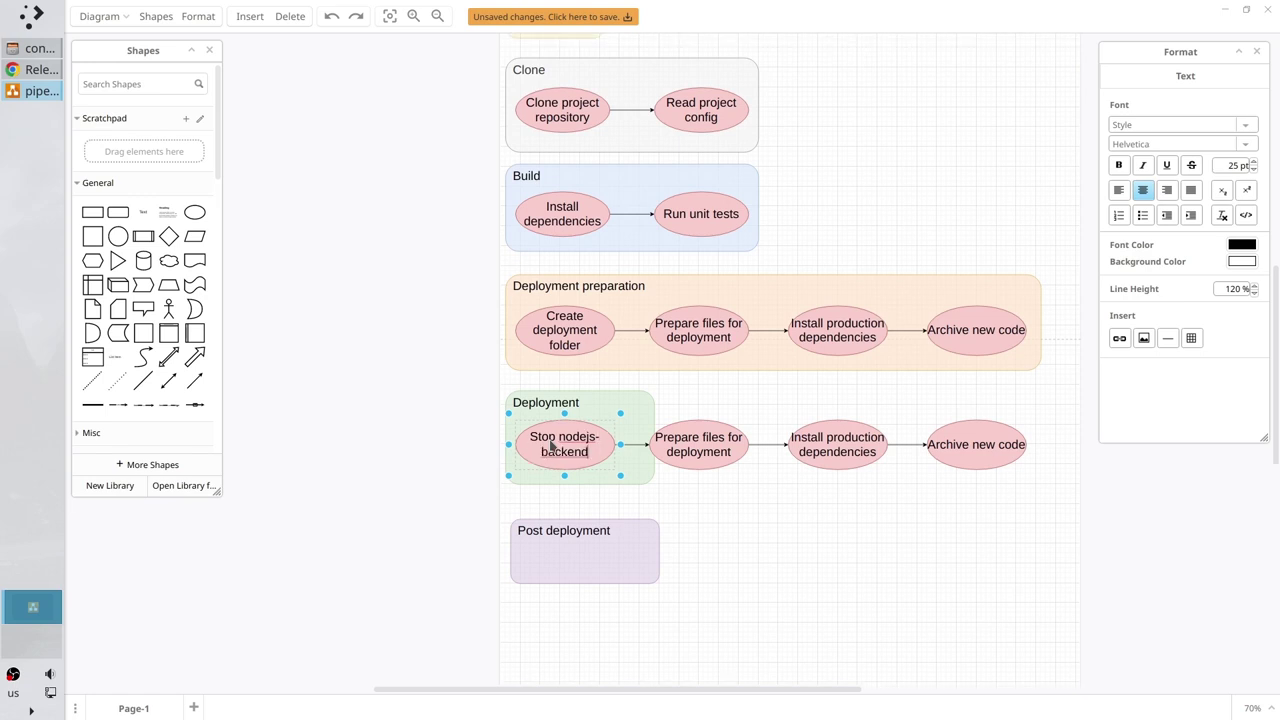
text( service)
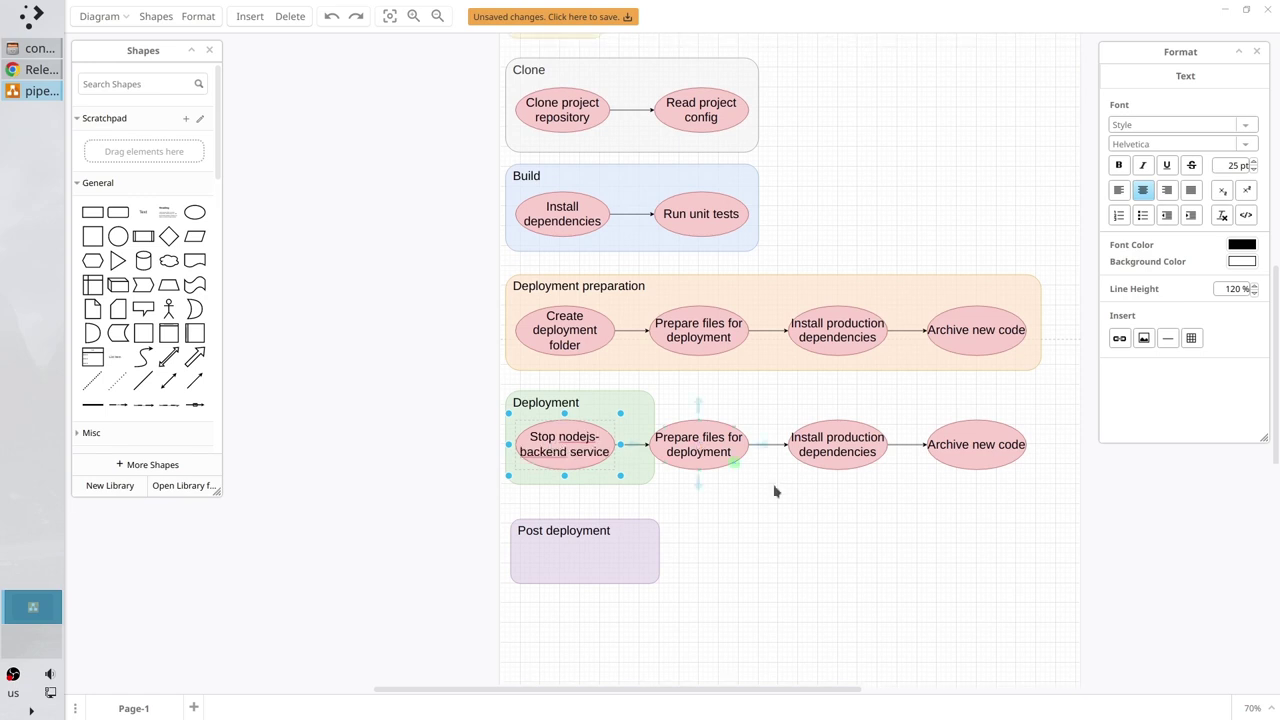
click(789, 517)
click(712, 452)
text(Backup current version)
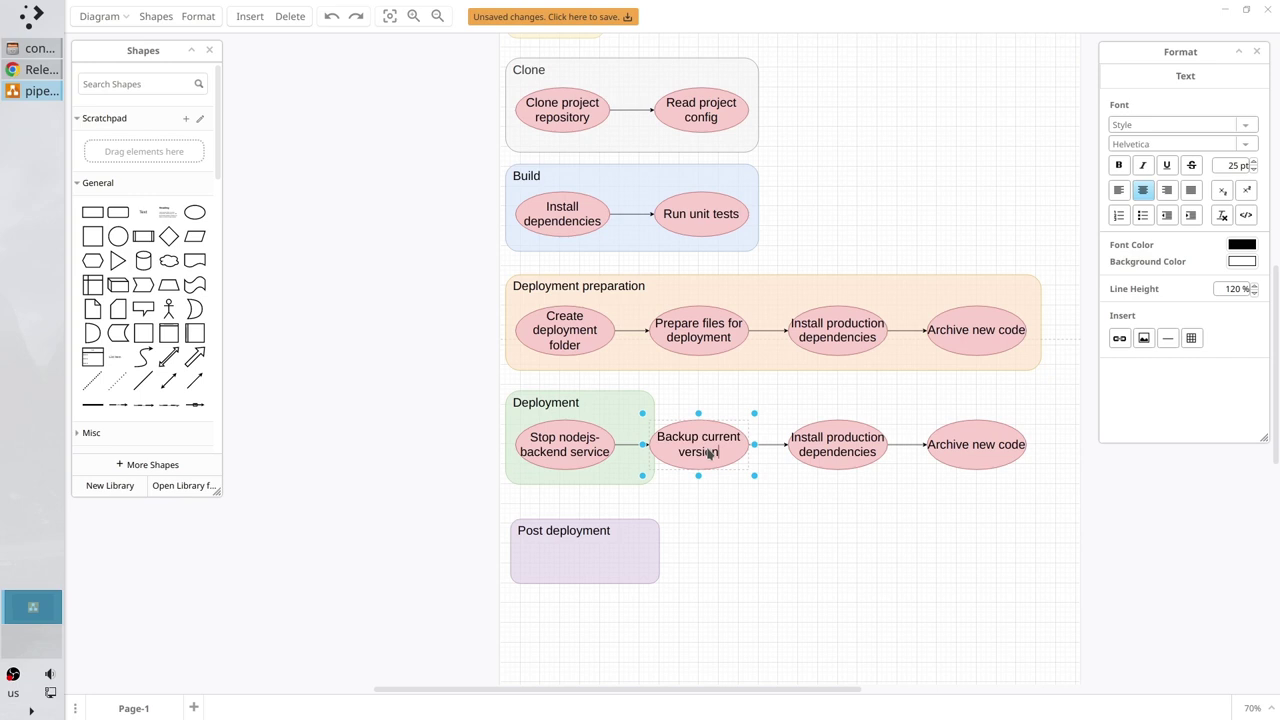
click(831, 531)
double_click(830, 444)
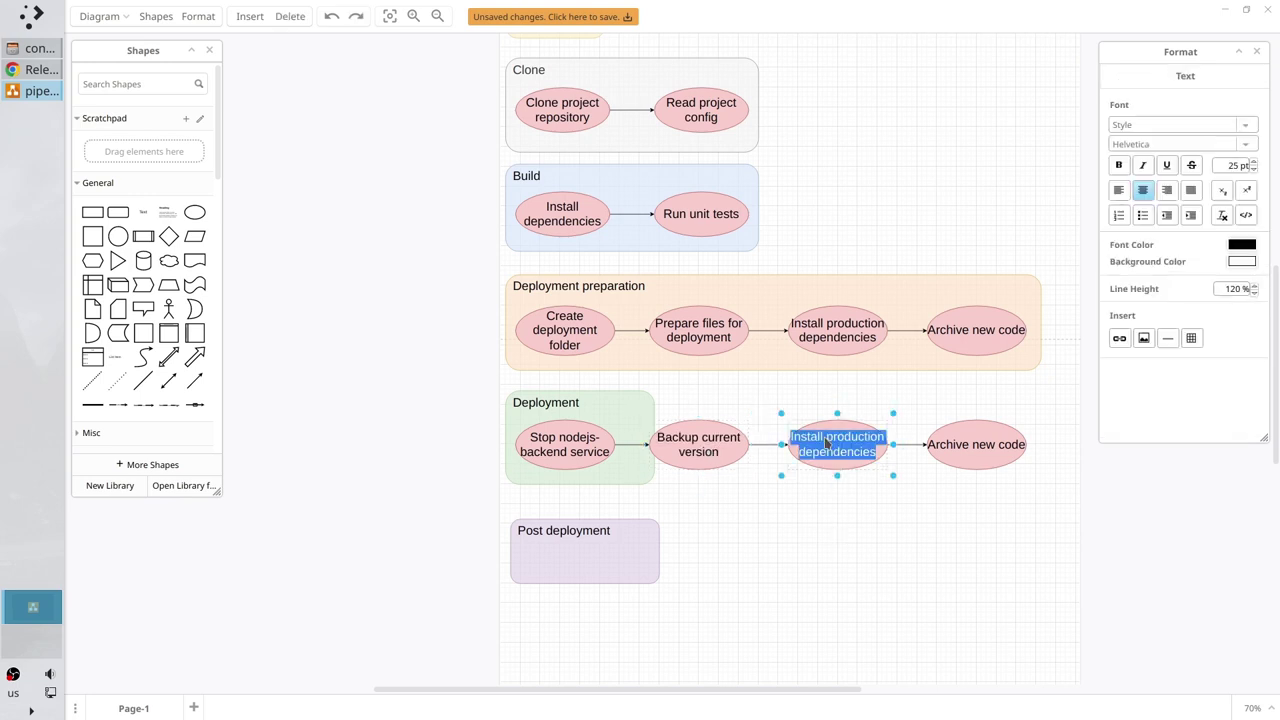
text(Delete current version)
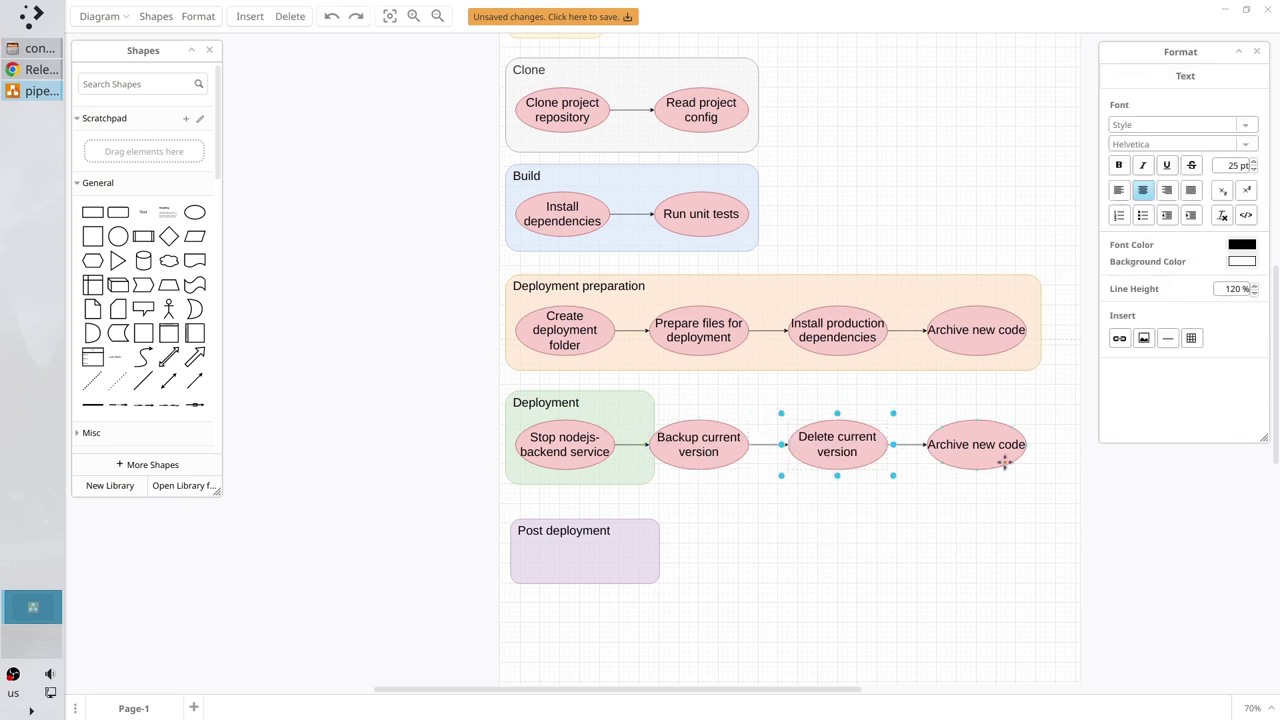
double_click(981, 447)
text(Deploy new code version)
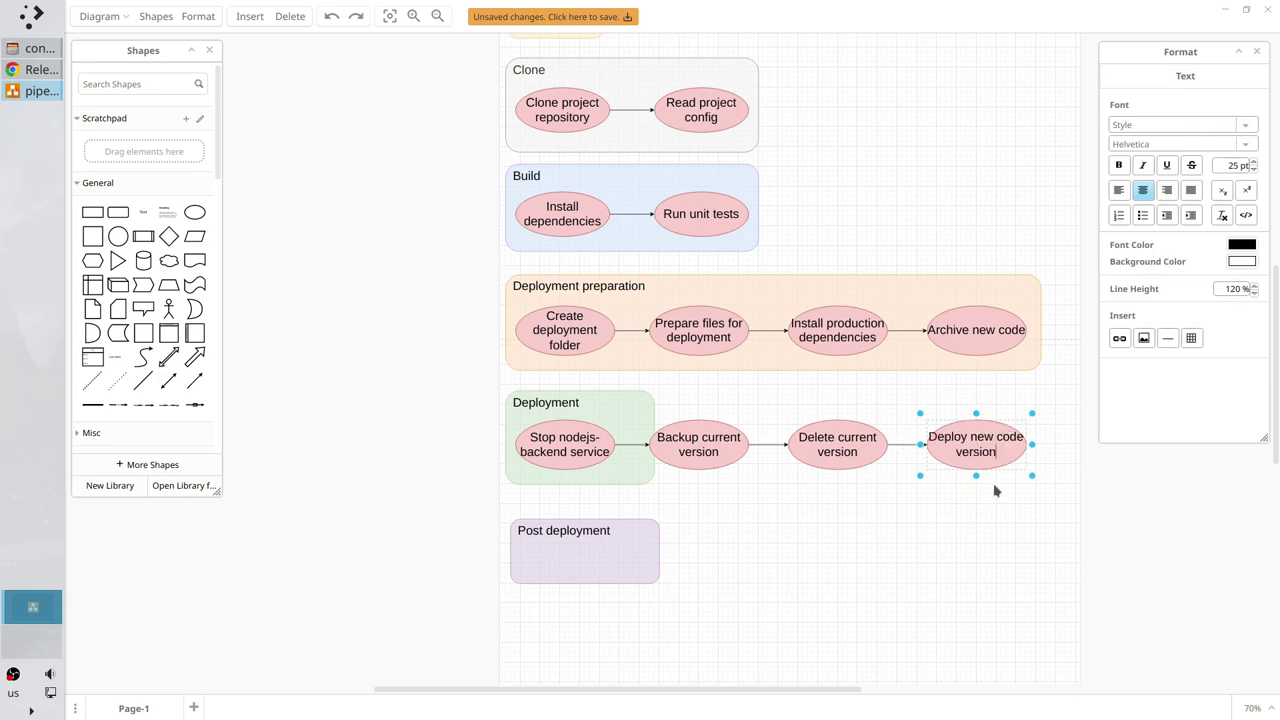
click(995, 490)
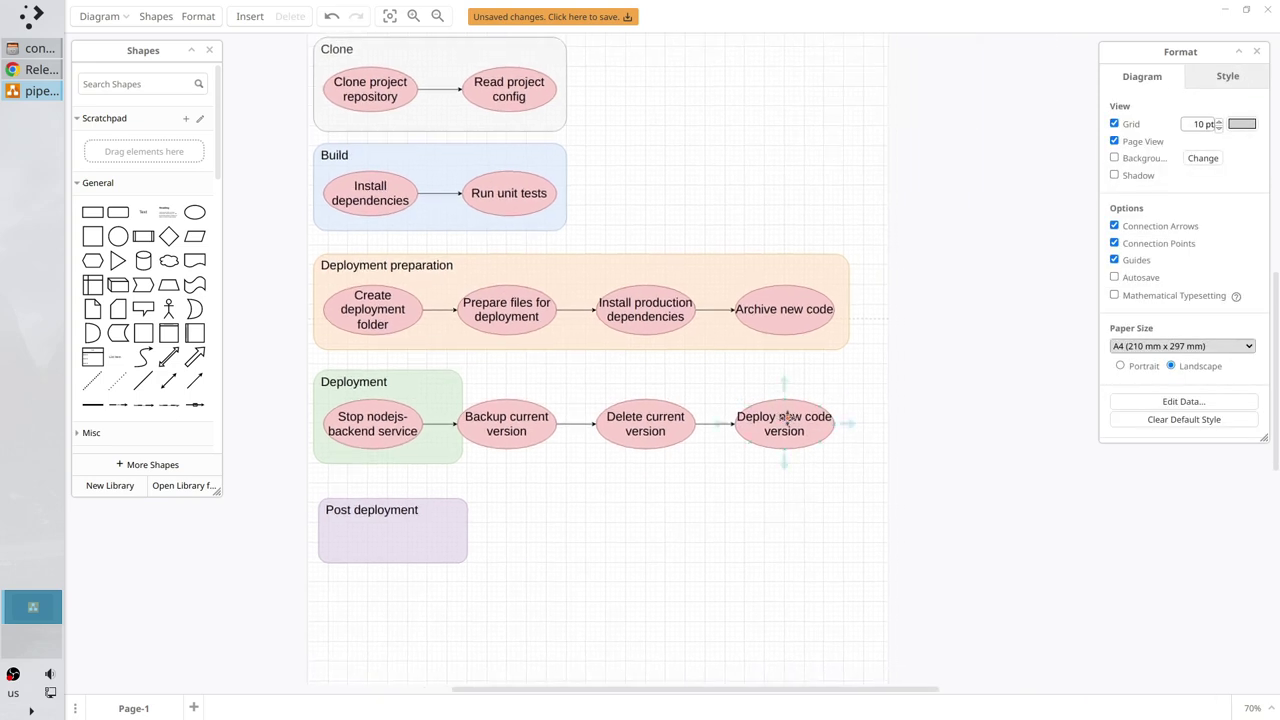
- Add a connected 'Start nodejs-backend service' step after Deploy new code version
click(838, 424)
click(848, 424)
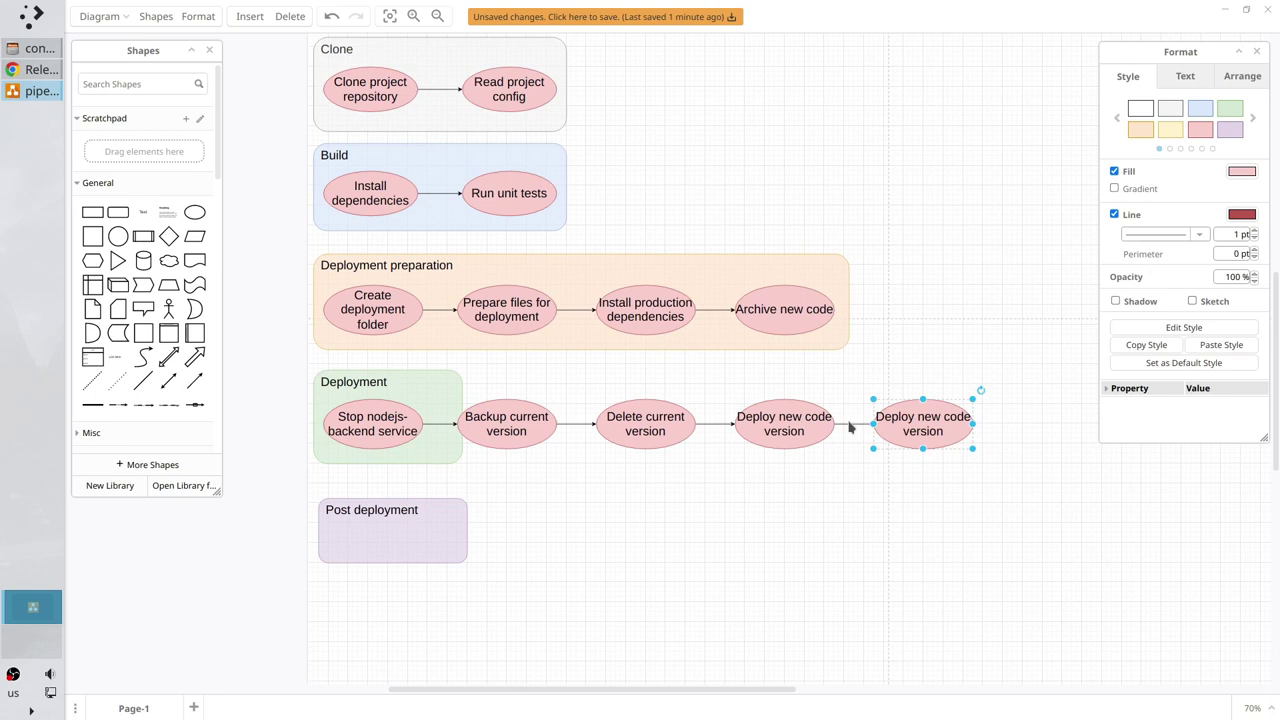
double_click(941, 420)
text(Start nodejs-backend service)
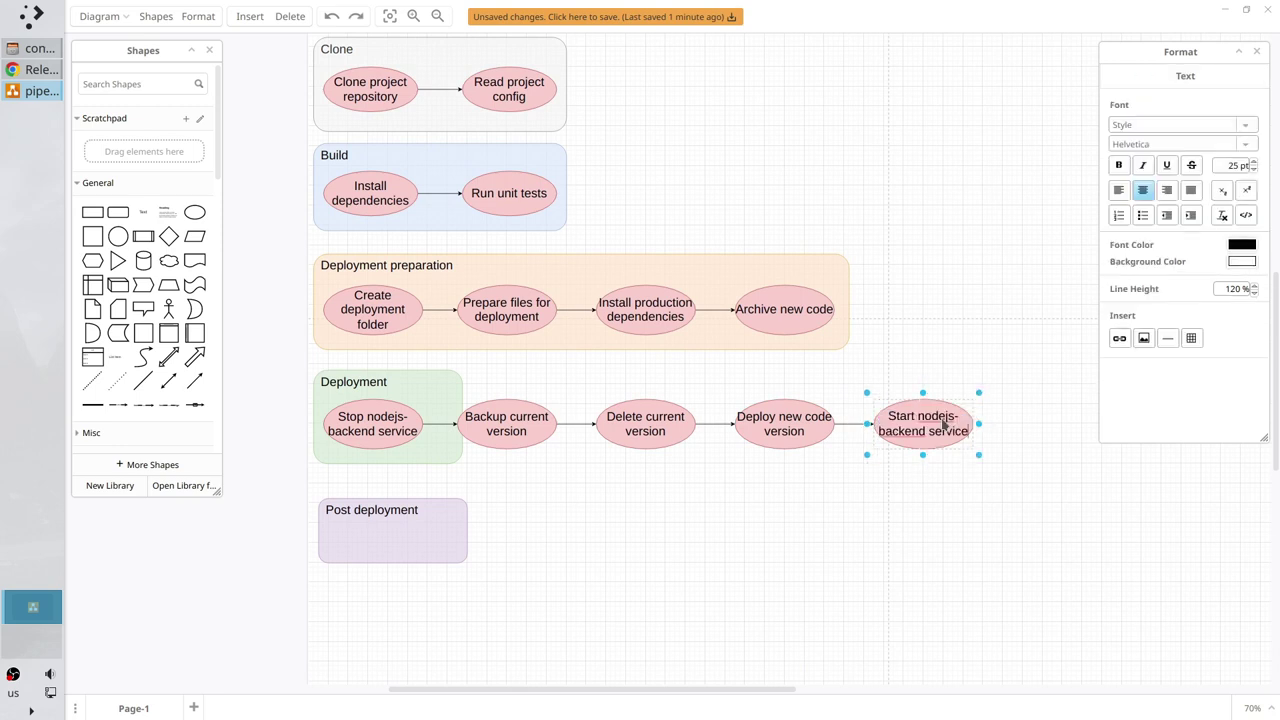
- Widen the Deployment box to enclose all five steps
click(934, 506)
ctrl+scroll(934, 506, down, 1)
click(505, 405)
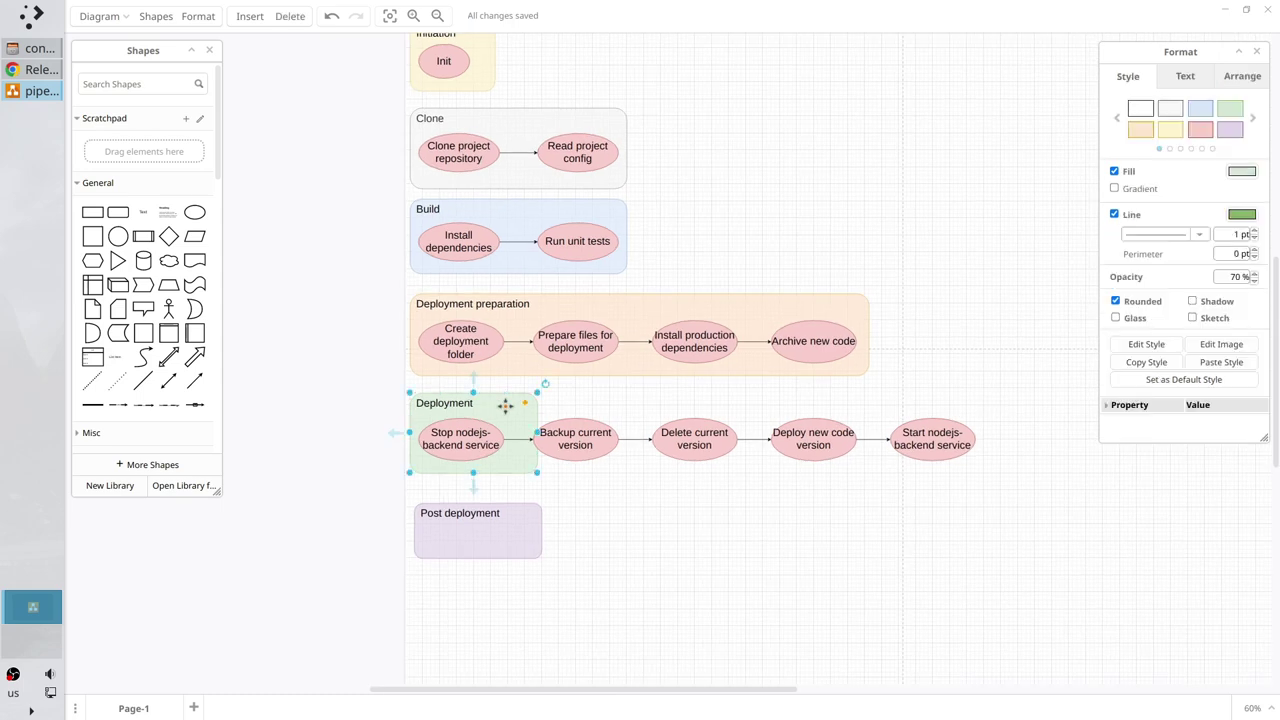
drag(537, 472, 984, 471)
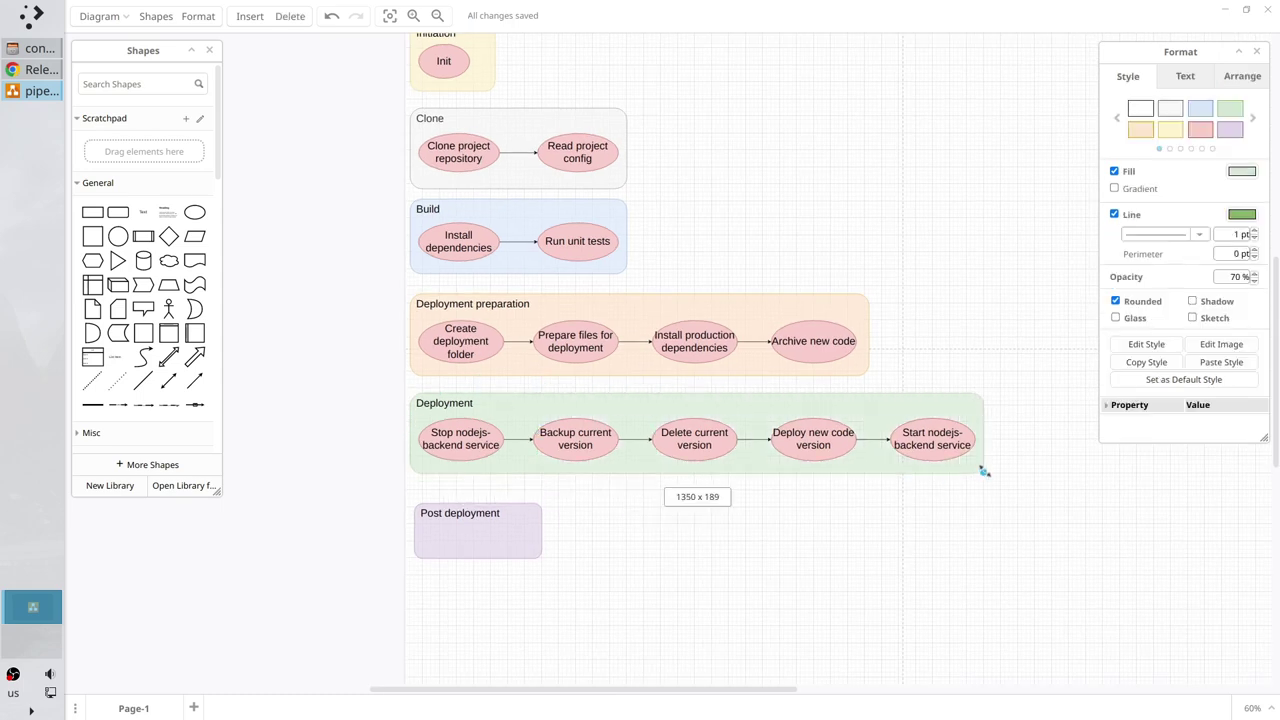
click(960, 508)
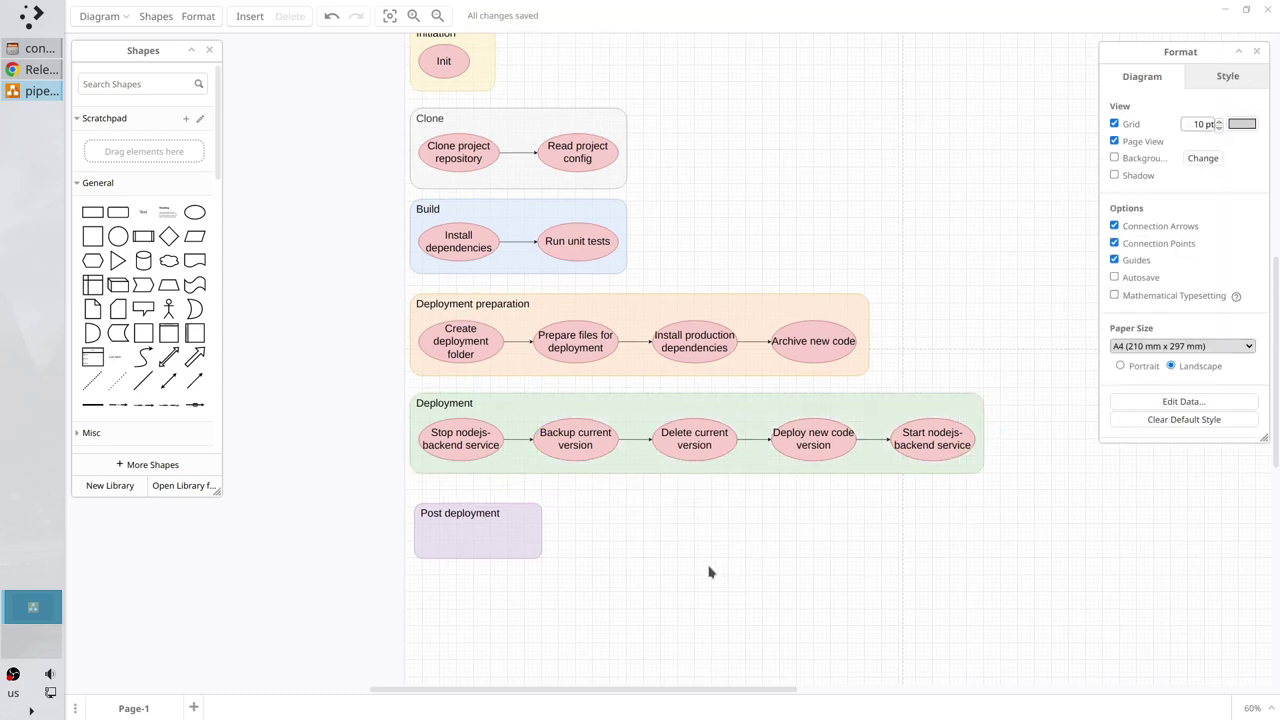
- Copy a step into Post deployment as 'Check app health', enlarge that box, and save
drag(709, 572, 780, 523)
drag(583, 503, 581, 494)
click(527, 405)
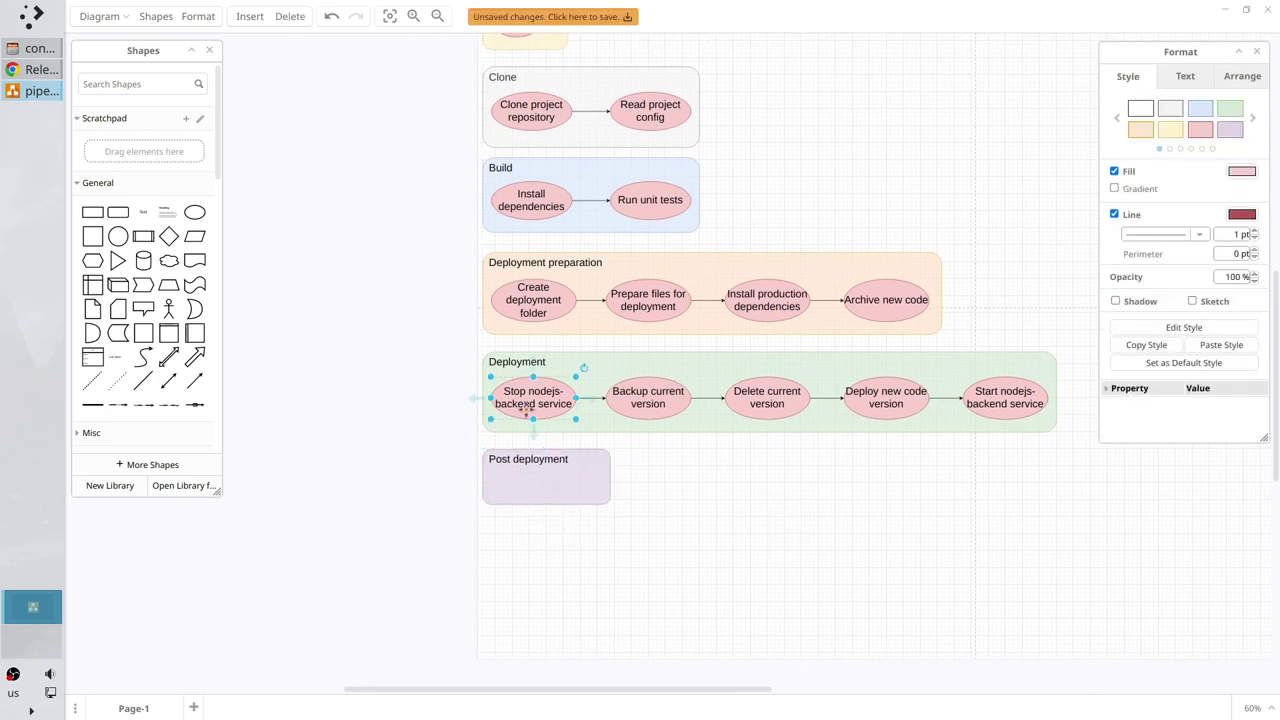
drag(526, 407, 528, 492)
text(Check app health)
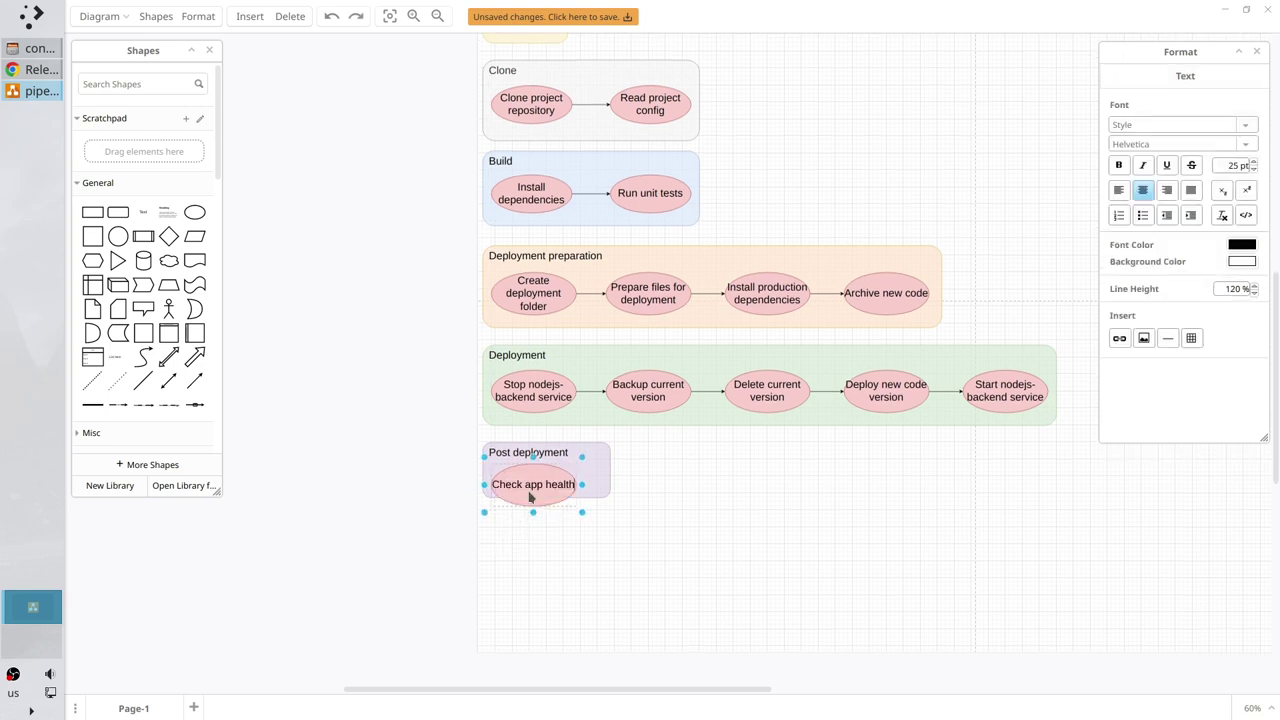
click(606, 495)
drag(610, 497, 598, 518)
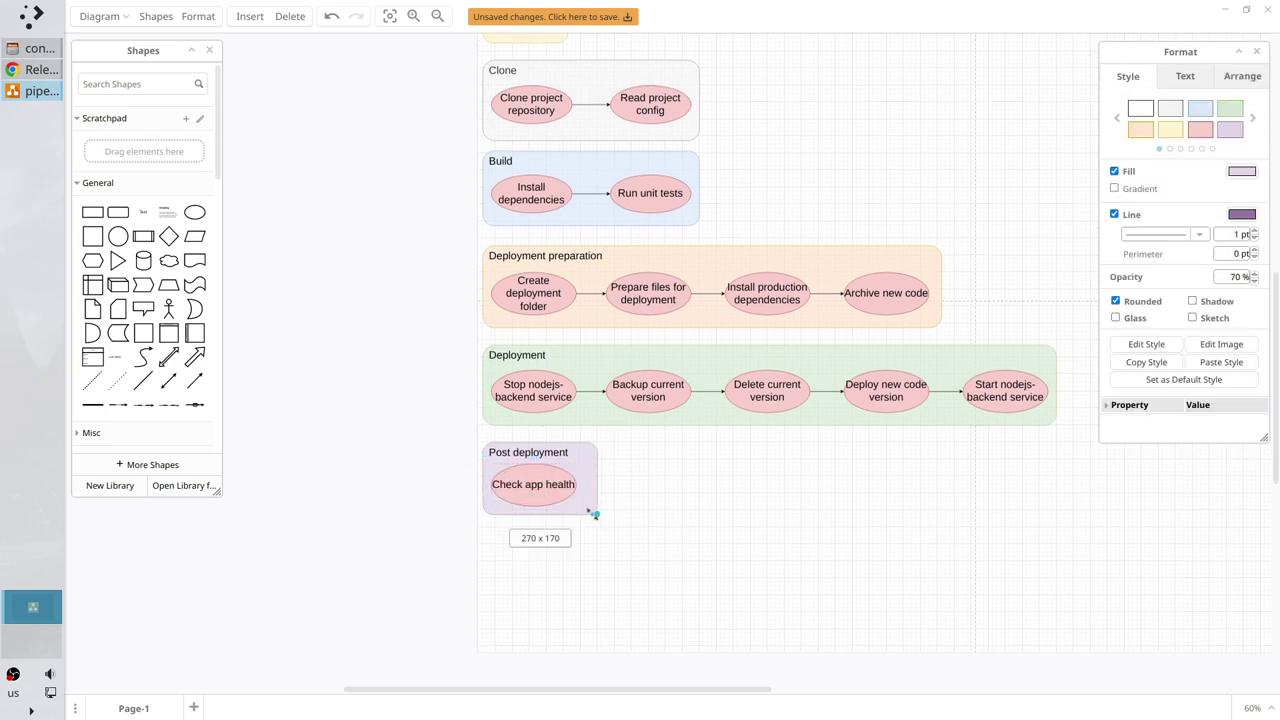
click(661, 521)
key(ctrl+s)
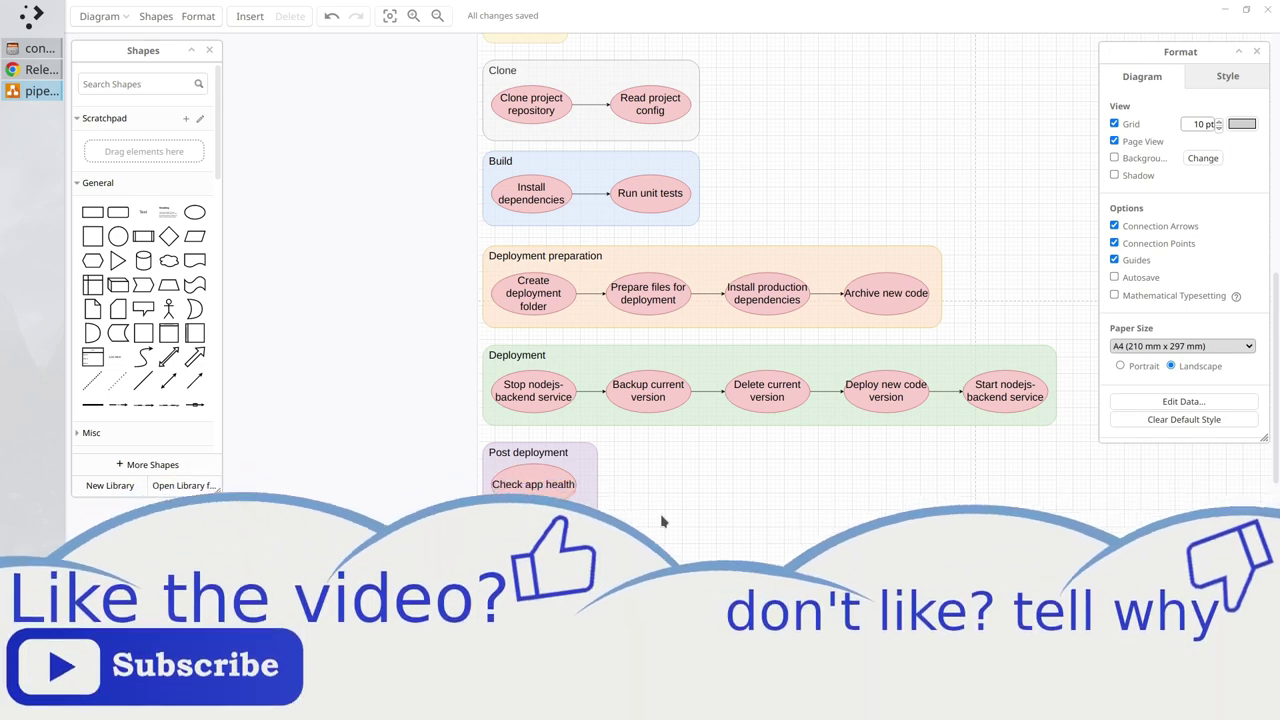
- Close draw.io, check pipeline-diagram.drawio in Dolphin's diagrams folder, then bring up the configuration folder's context menu
click(1265, 10)
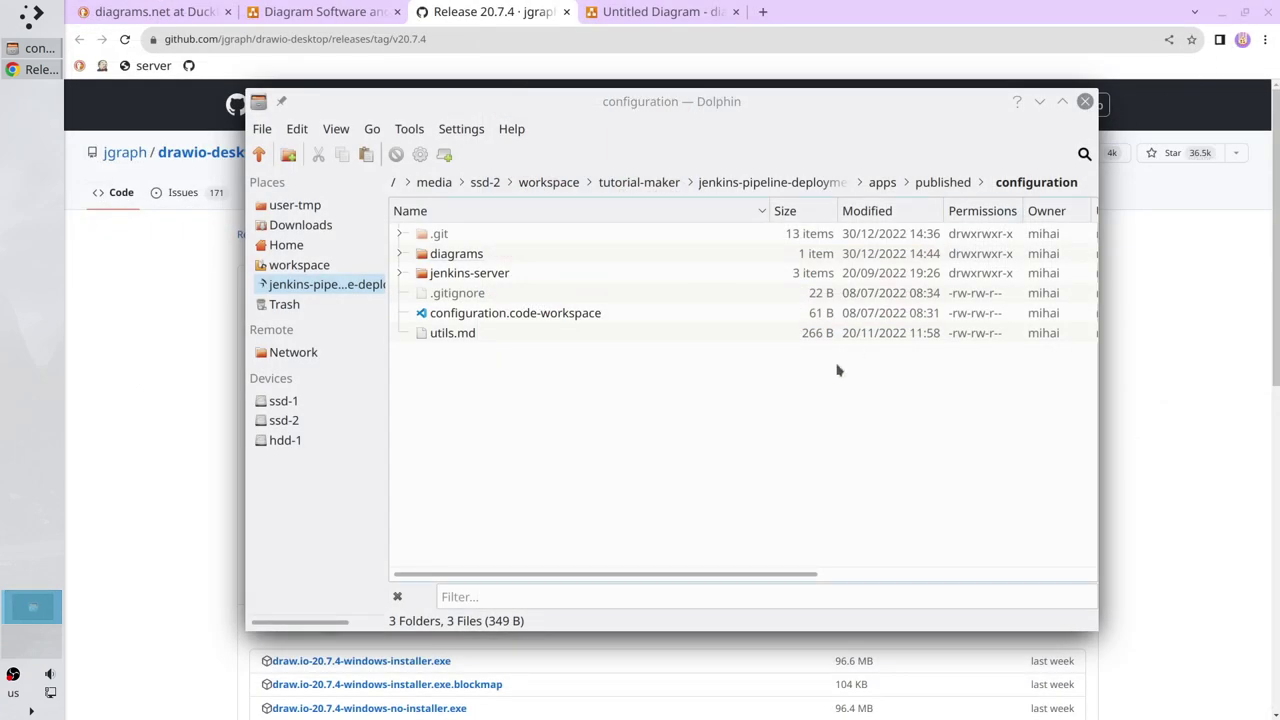
click(821, 391)
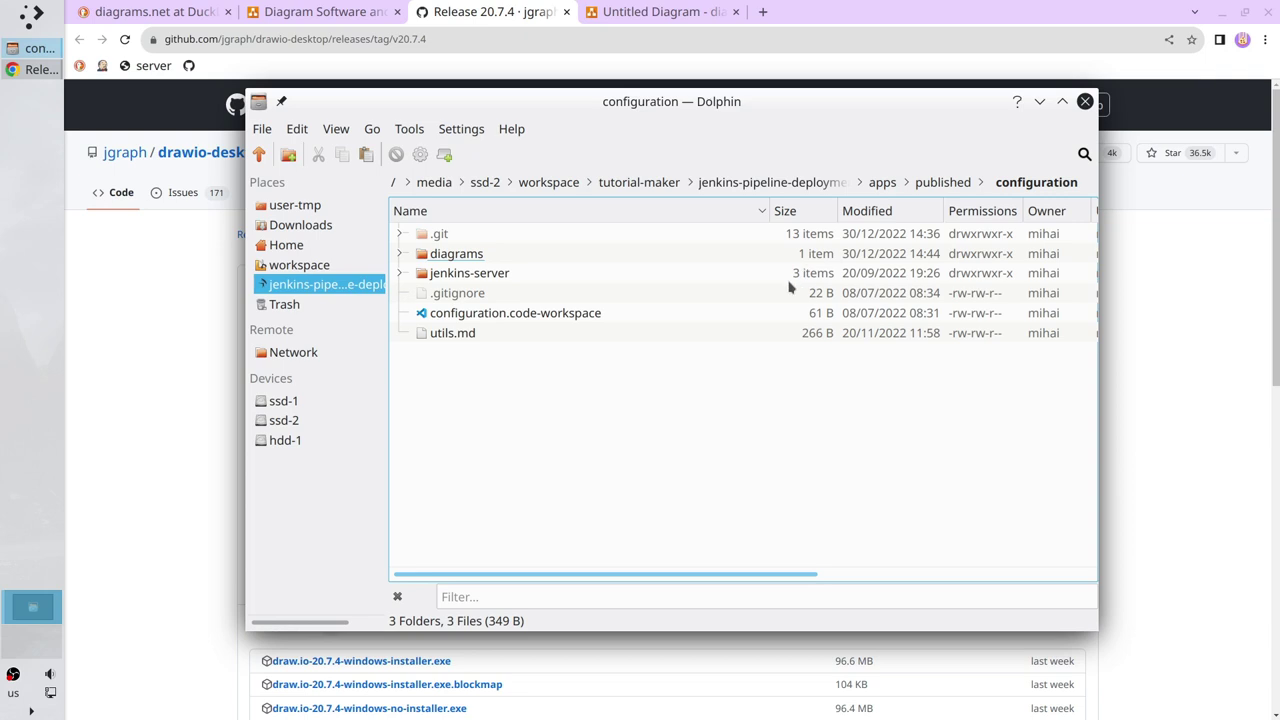
click(412, 255)
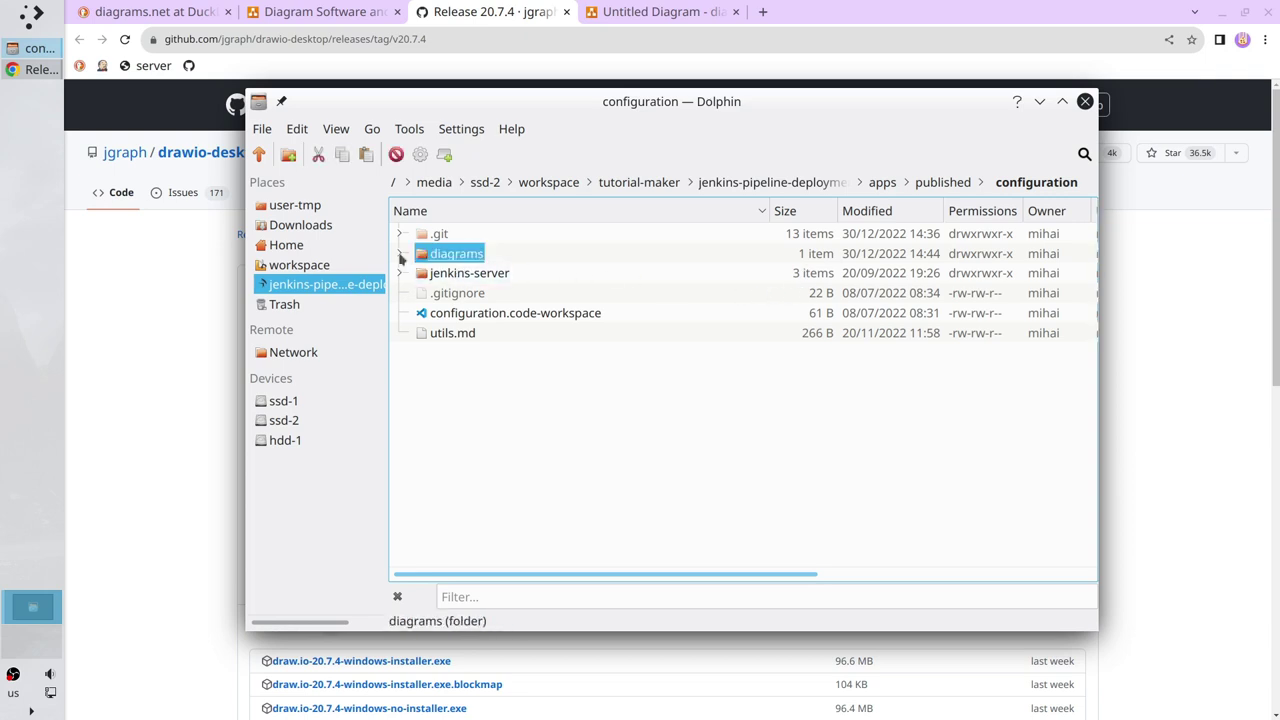
click(400, 254)
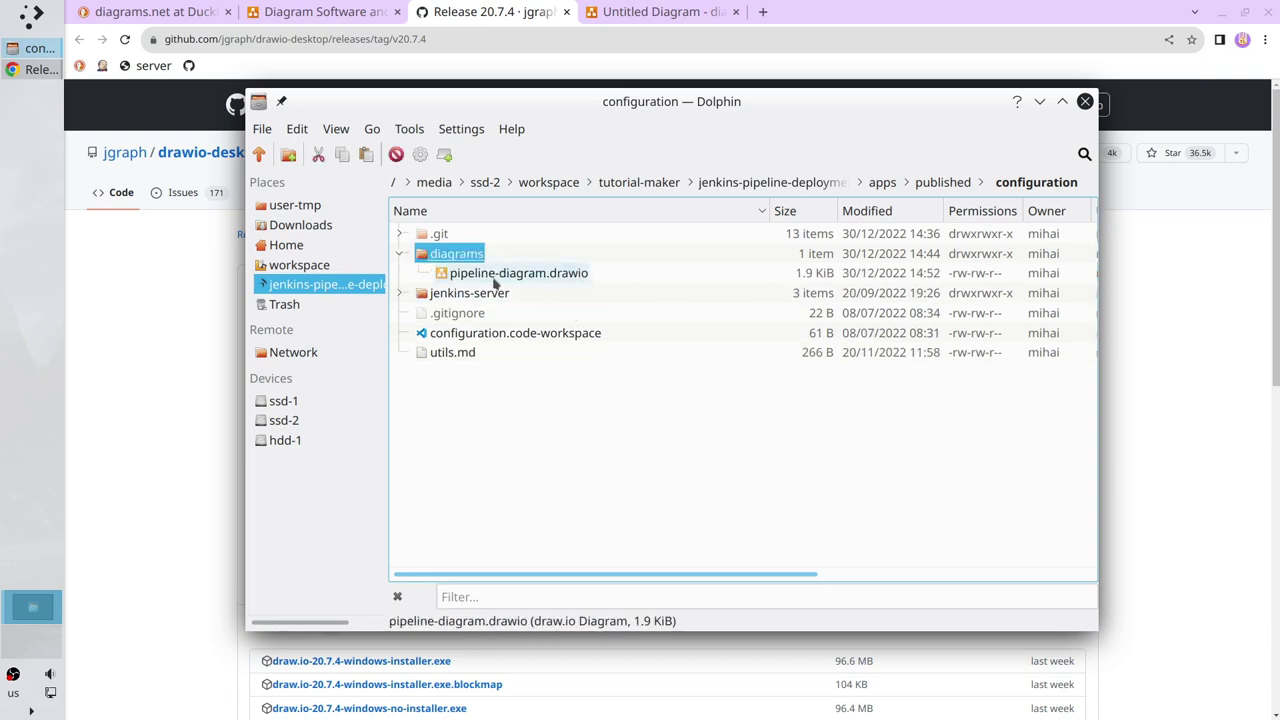
click(400, 254)
click(462, 370)
right_click(466, 377)
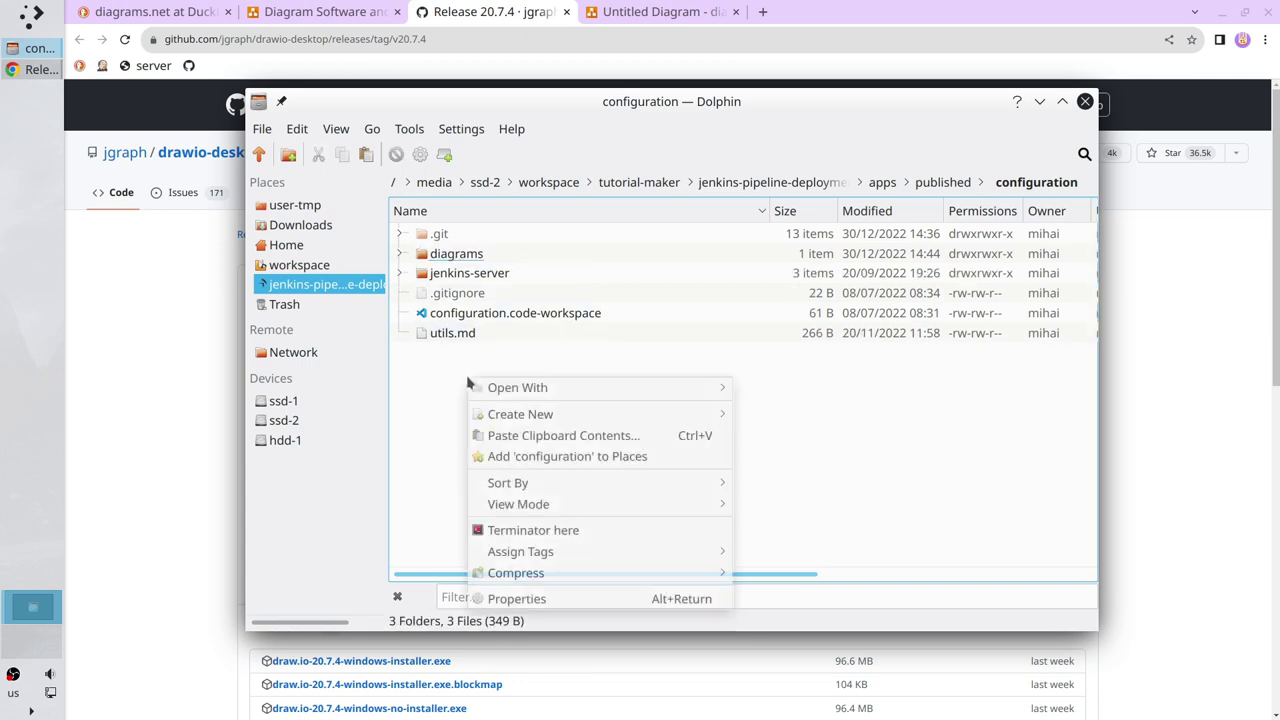
- Open Terminator in the configuration folder and stage diagrams/pipeline-diagram.drawio, checking git status
click(535, 531)
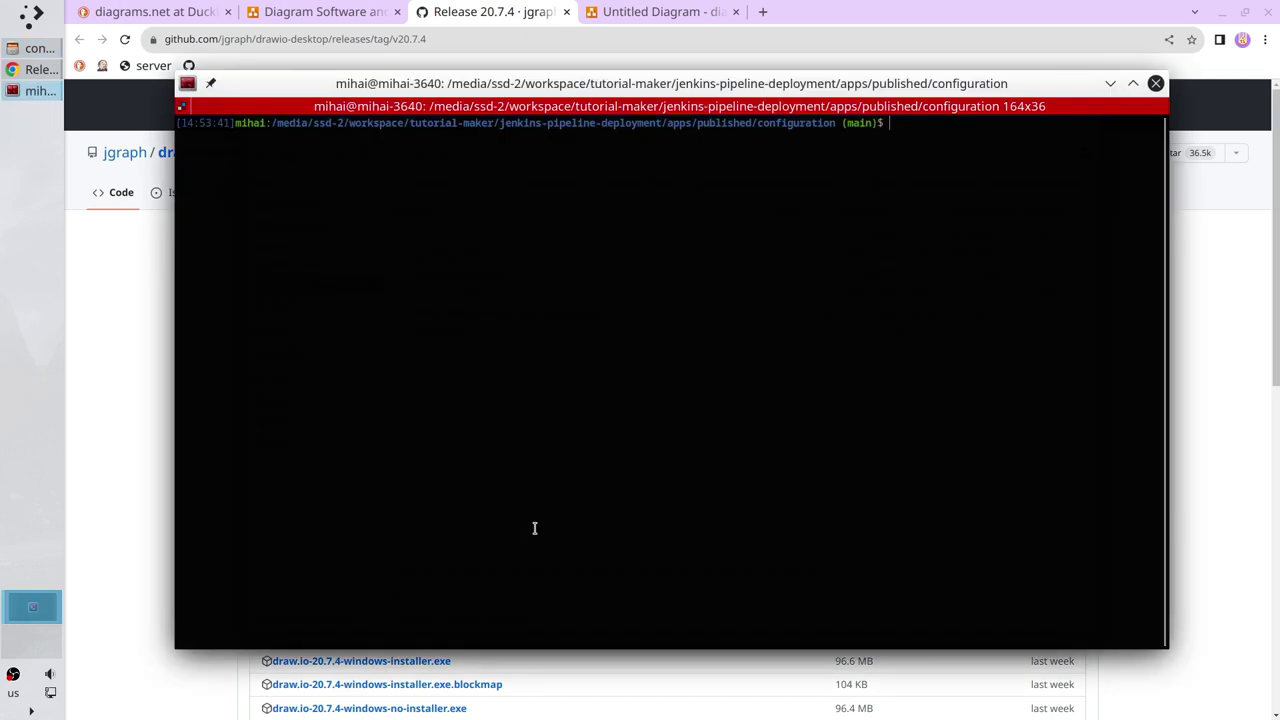
text(git status)
key(Return)
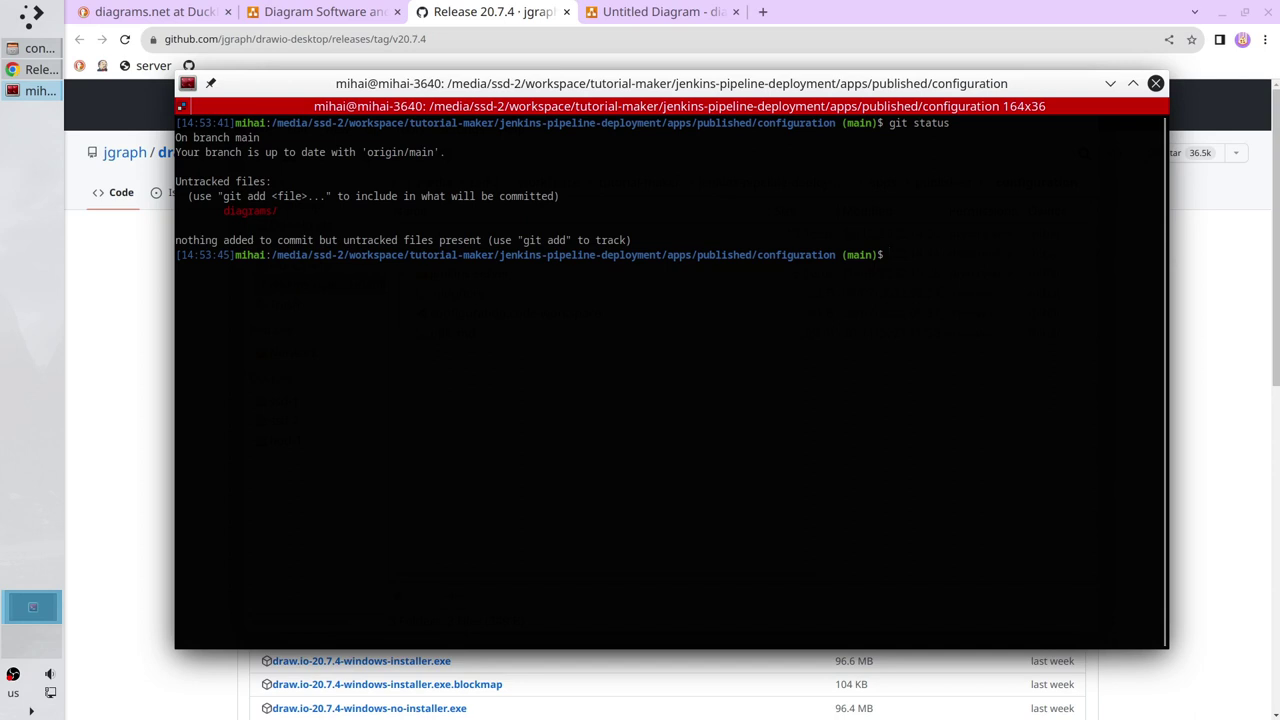
text(g)
text(it add d)
text(ia)
key(Tab)
text(pip)
key(Tab)
key(Return)
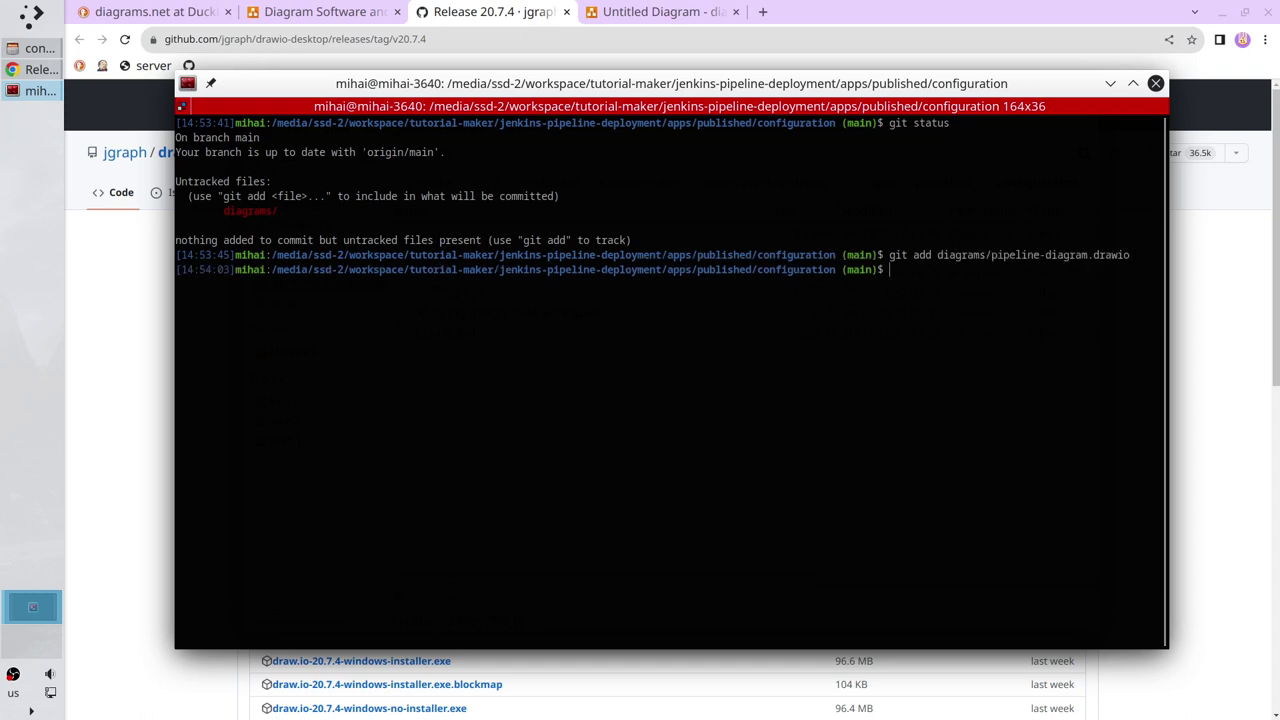
text(git)
text( sta)
text(tus)
key(Return)
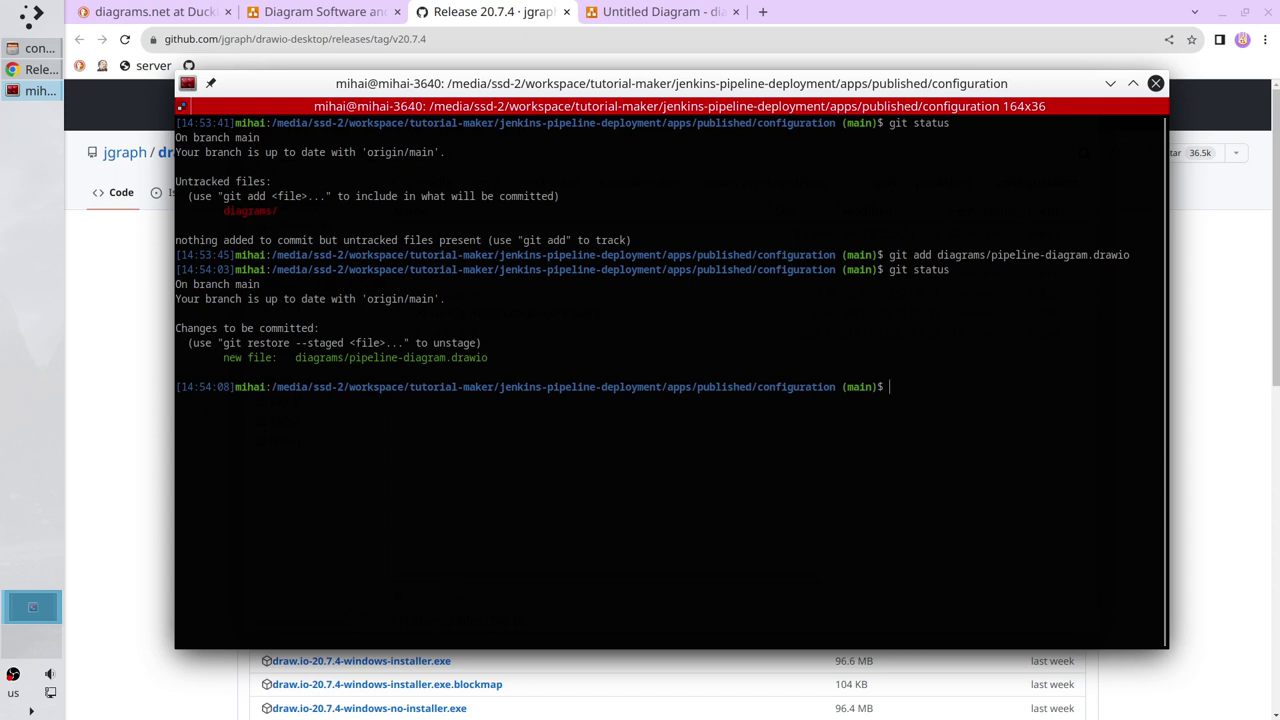
- Commit as 'Created pipeline diagram', confirm a clean working tree, and git push
text(git commit -)
text(m )
text("C)
text(reated )
text(pipel)
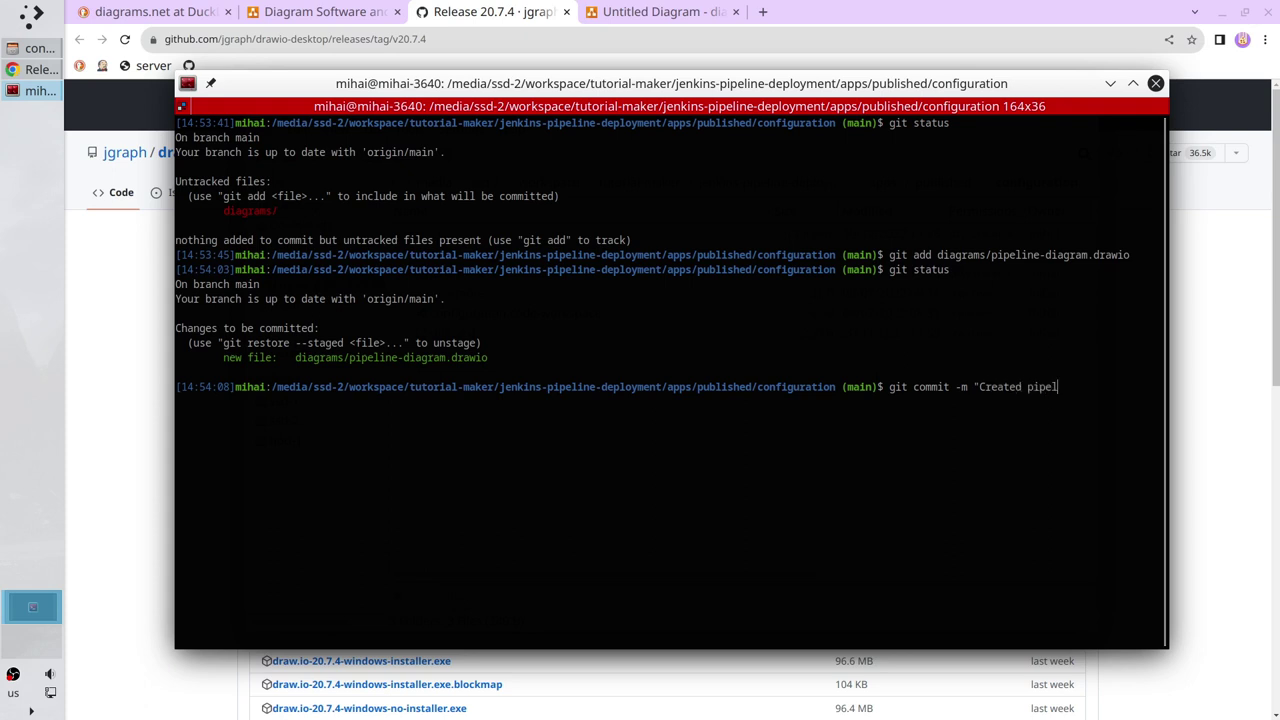
text(ine diagra)
text(m)
key(Return)
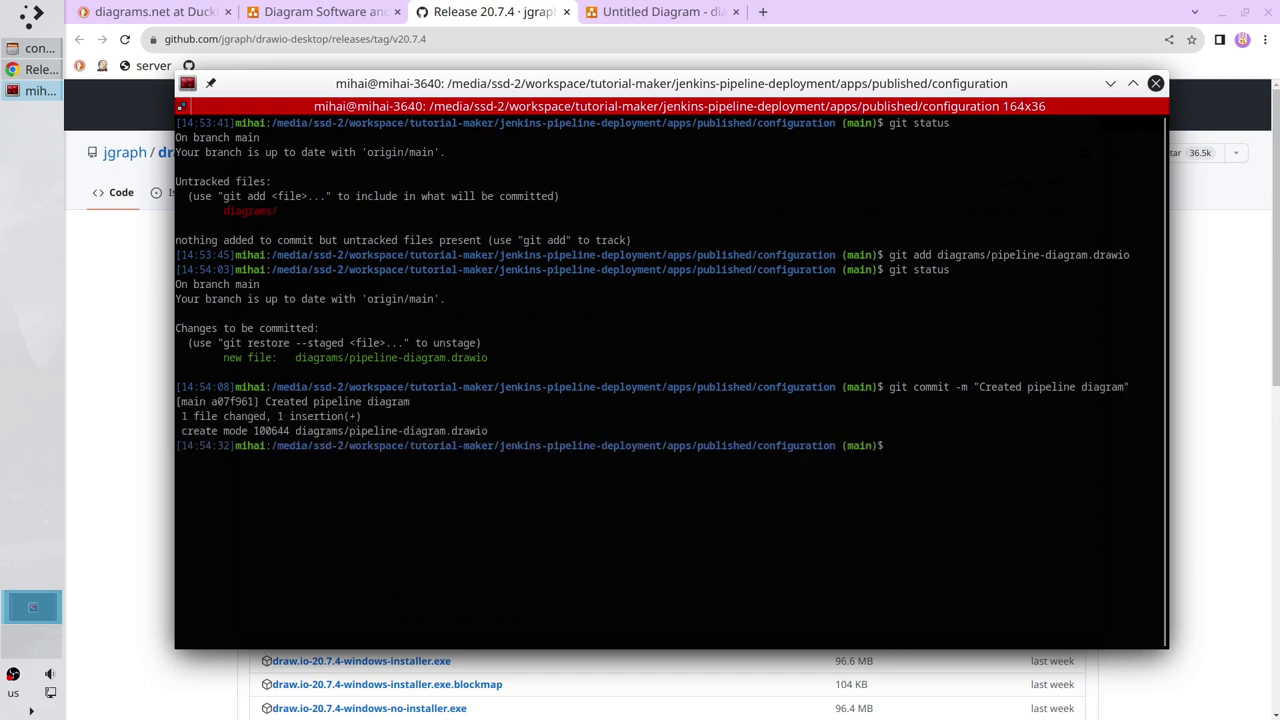
text(gi)
text(t status)
key(Return)
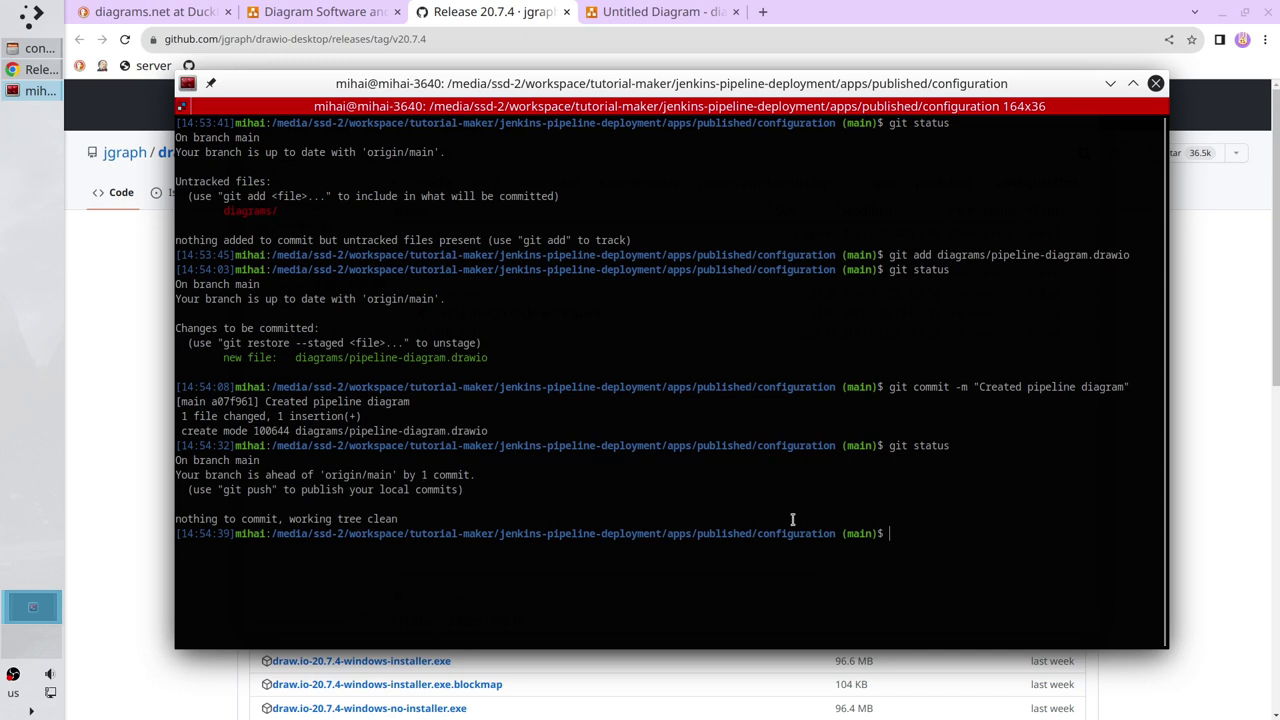
text(git)
text( push)
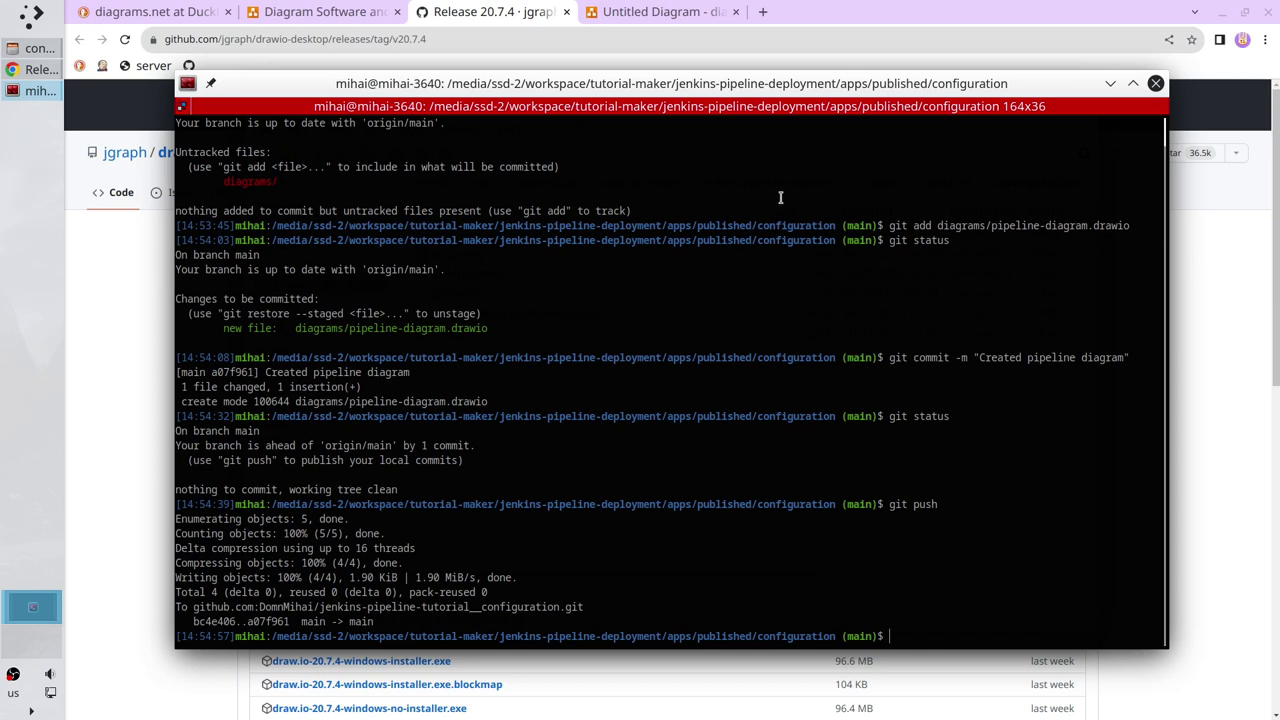
- Open configuration/diagrams/pipeline-diagram.drawio from the device in diagrams.net and zoom out over all six stages
click(660, 15)
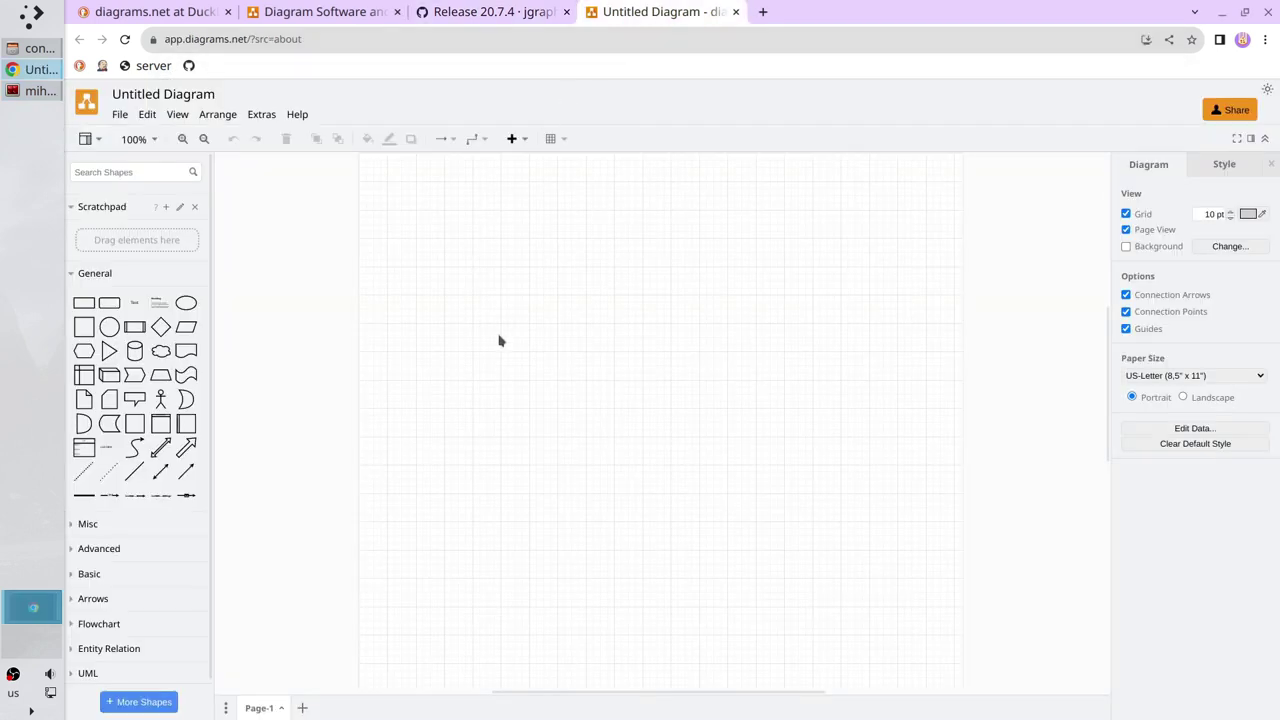
click(121, 117)
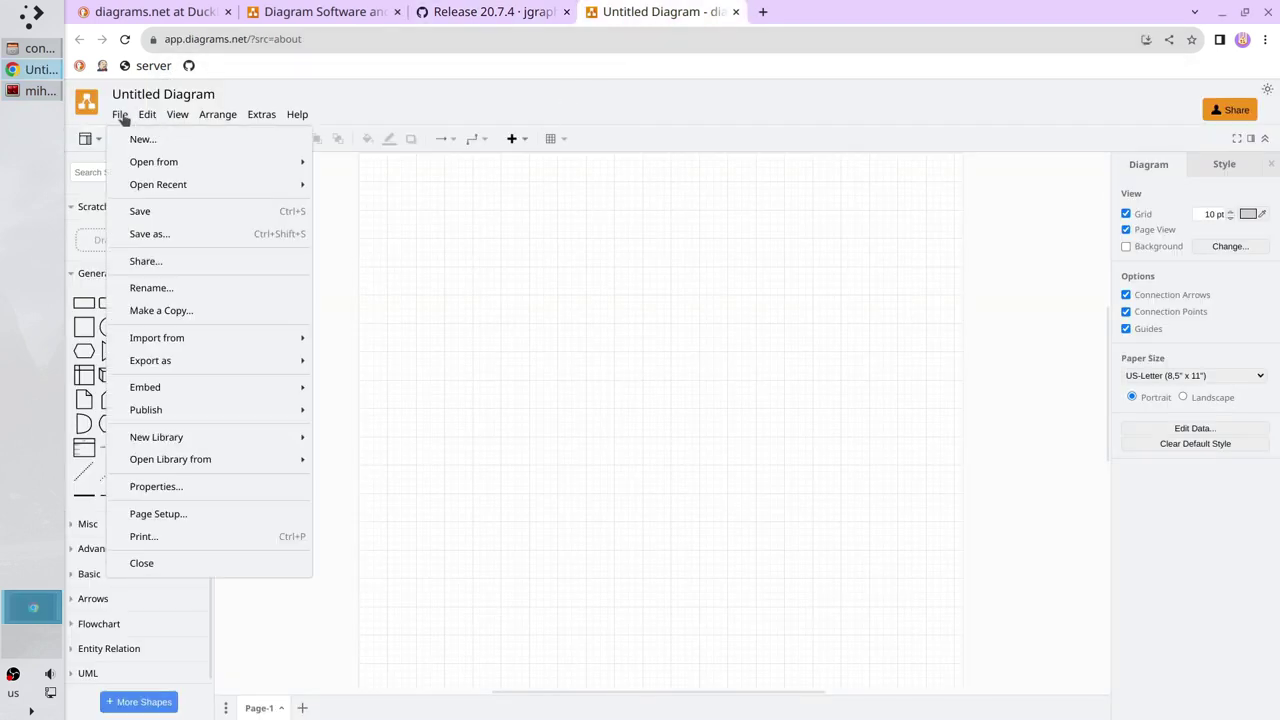
mouse_move(154, 162)
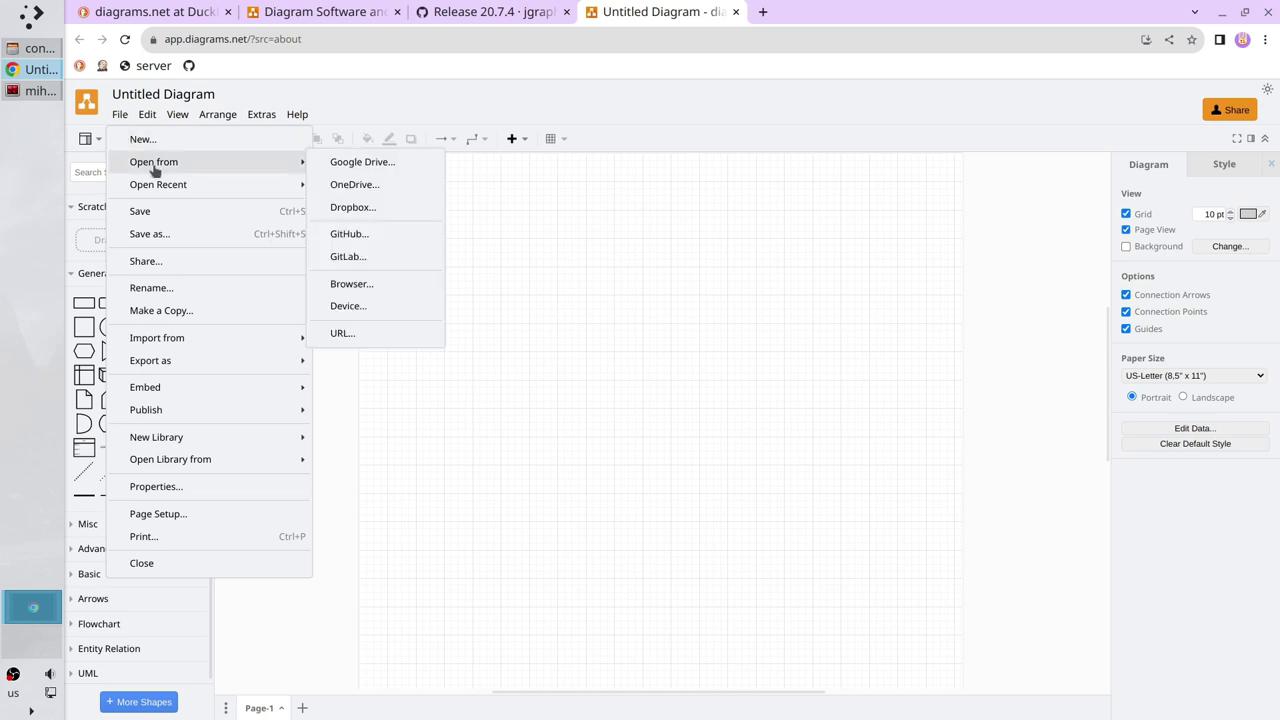
click(370, 308)
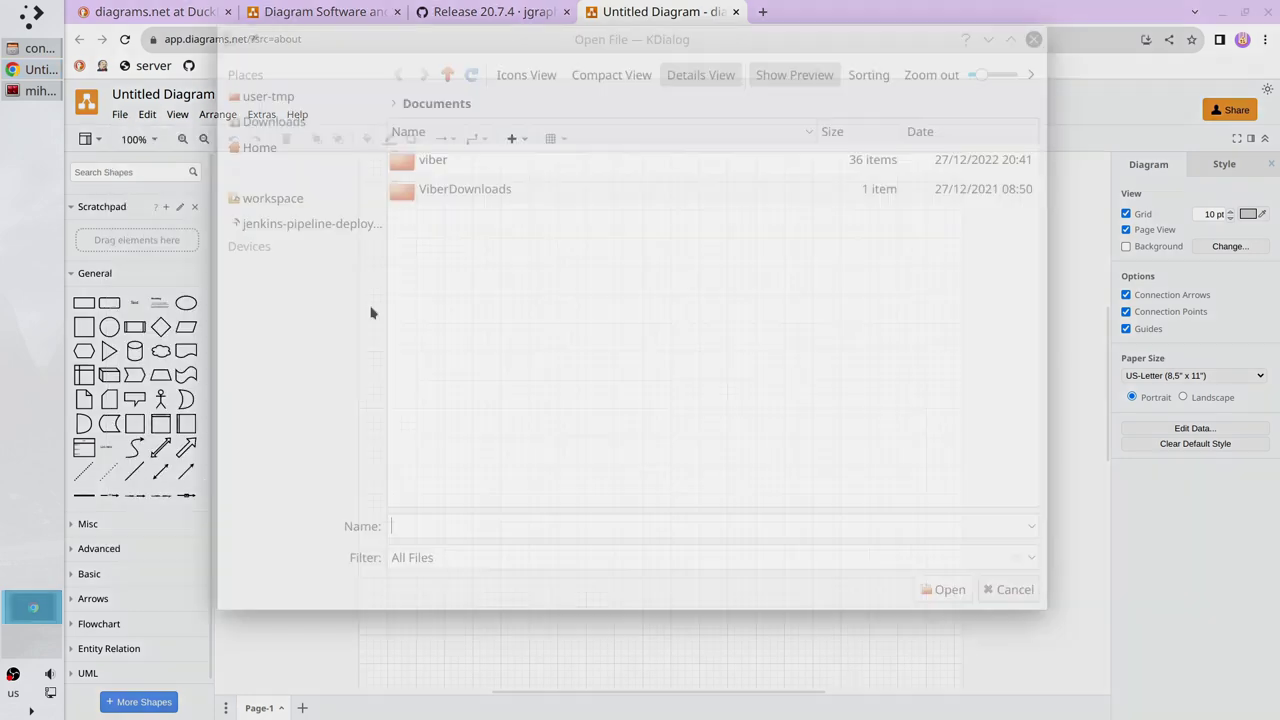
click(433, 167)
double_click(433, 167)
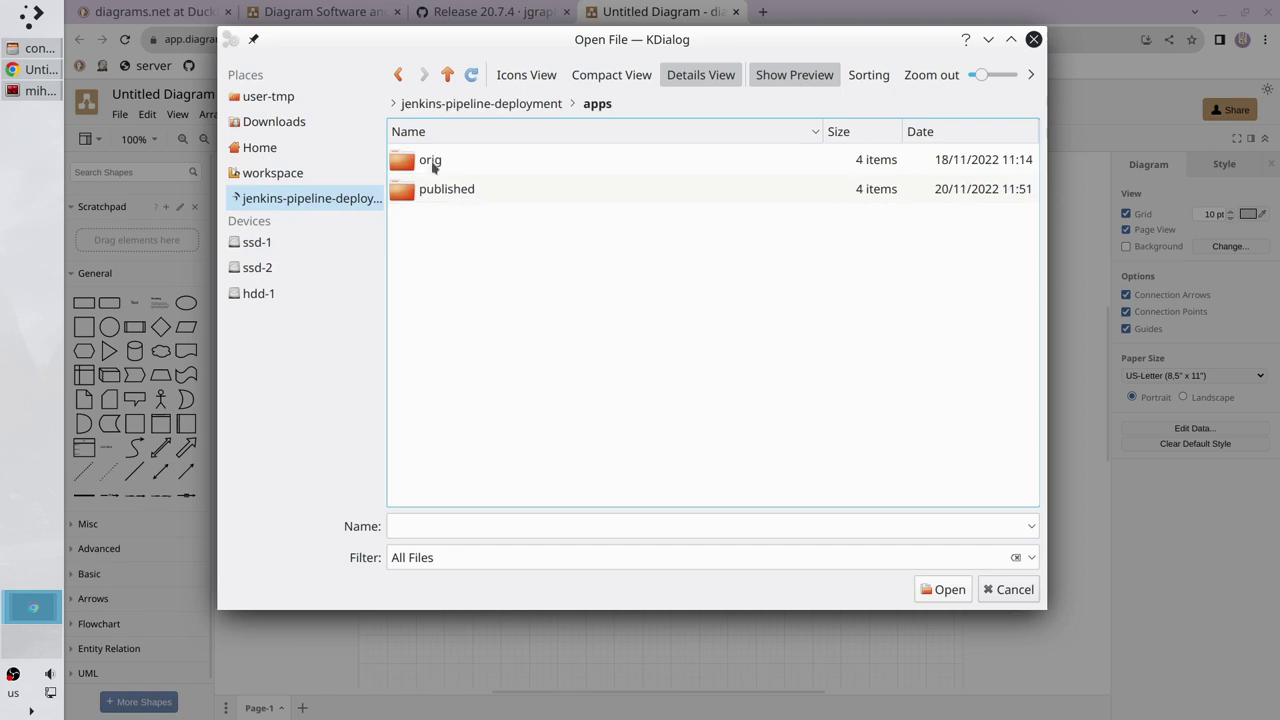
double_click(437, 189)
click(443, 176)
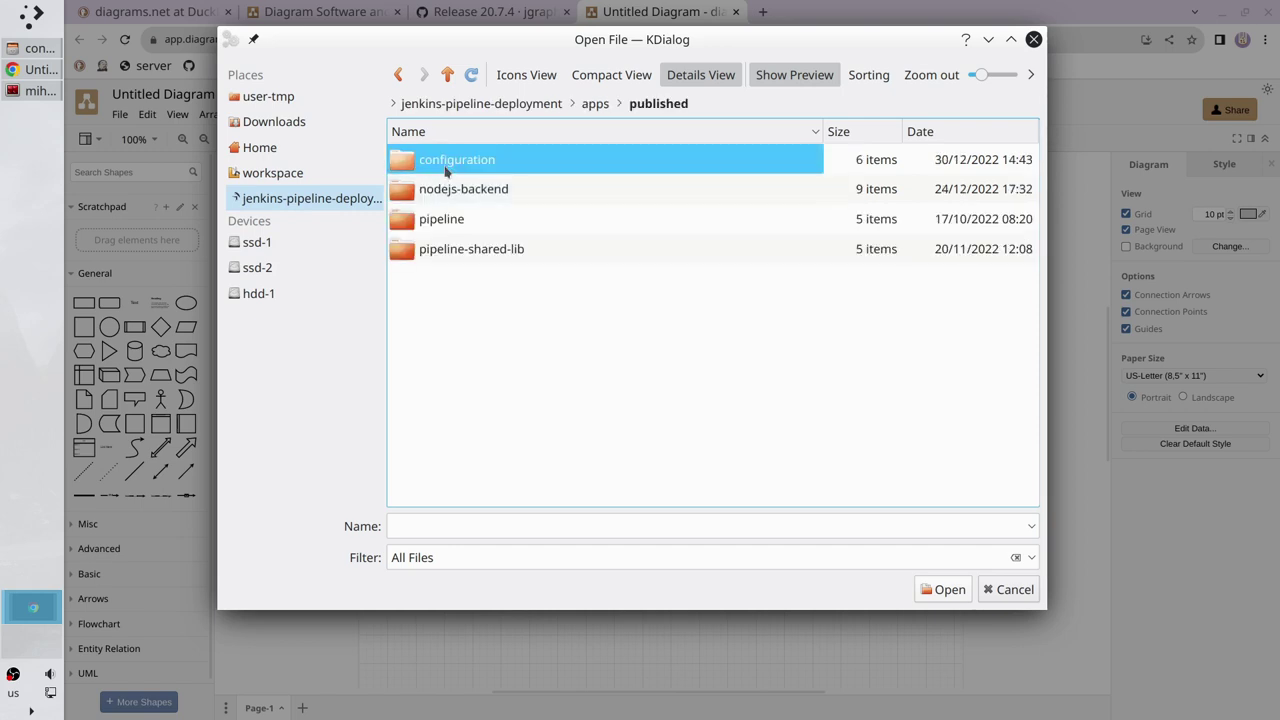
double_click(445, 172)
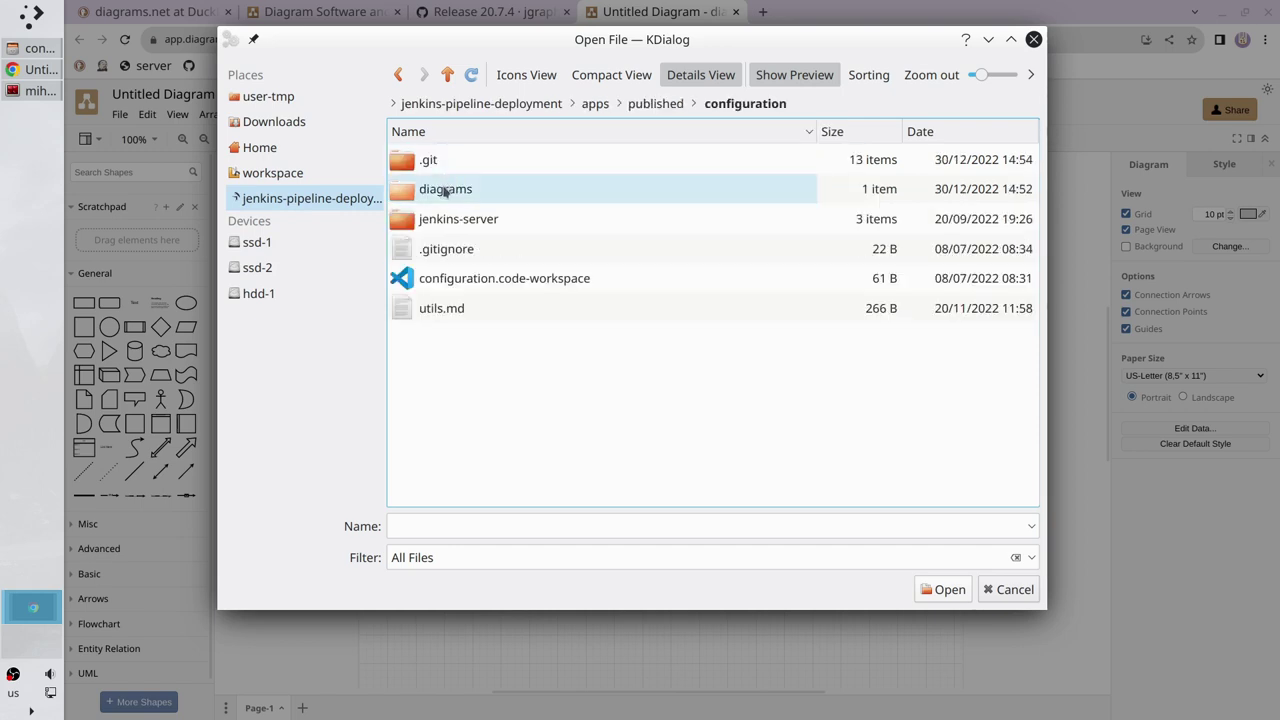
double_click(445, 191)
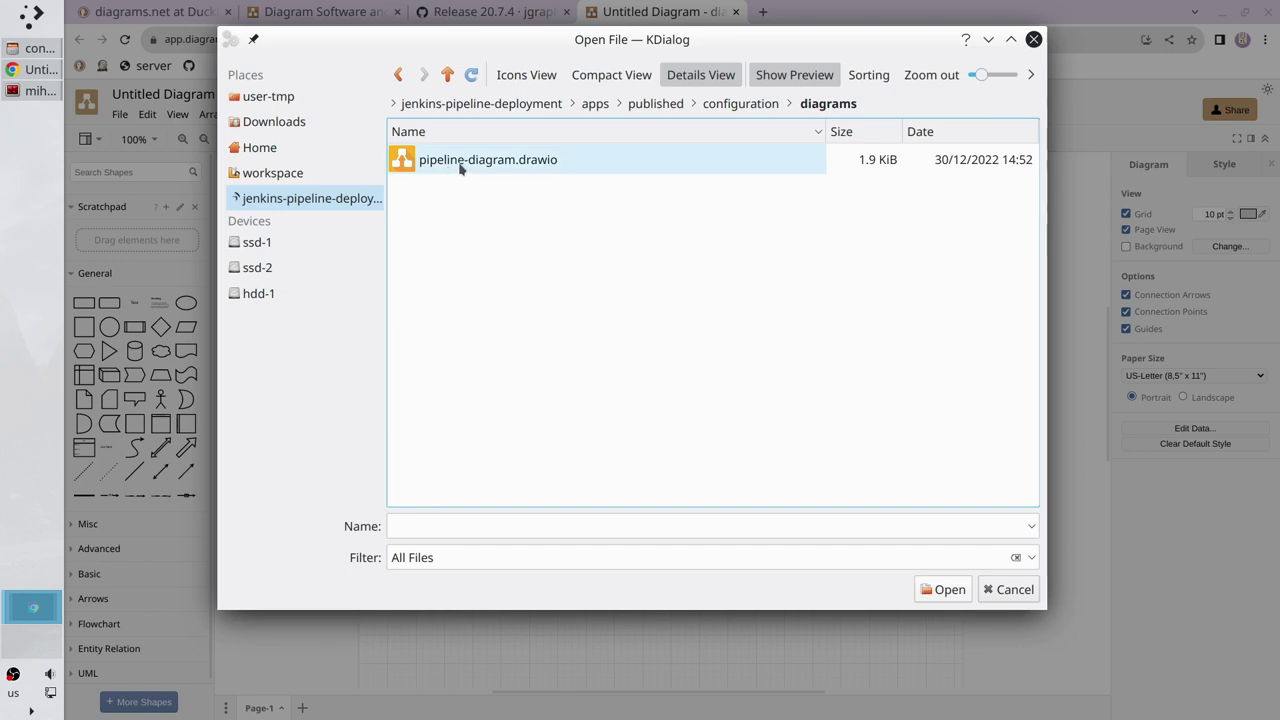
double_click(461, 168)
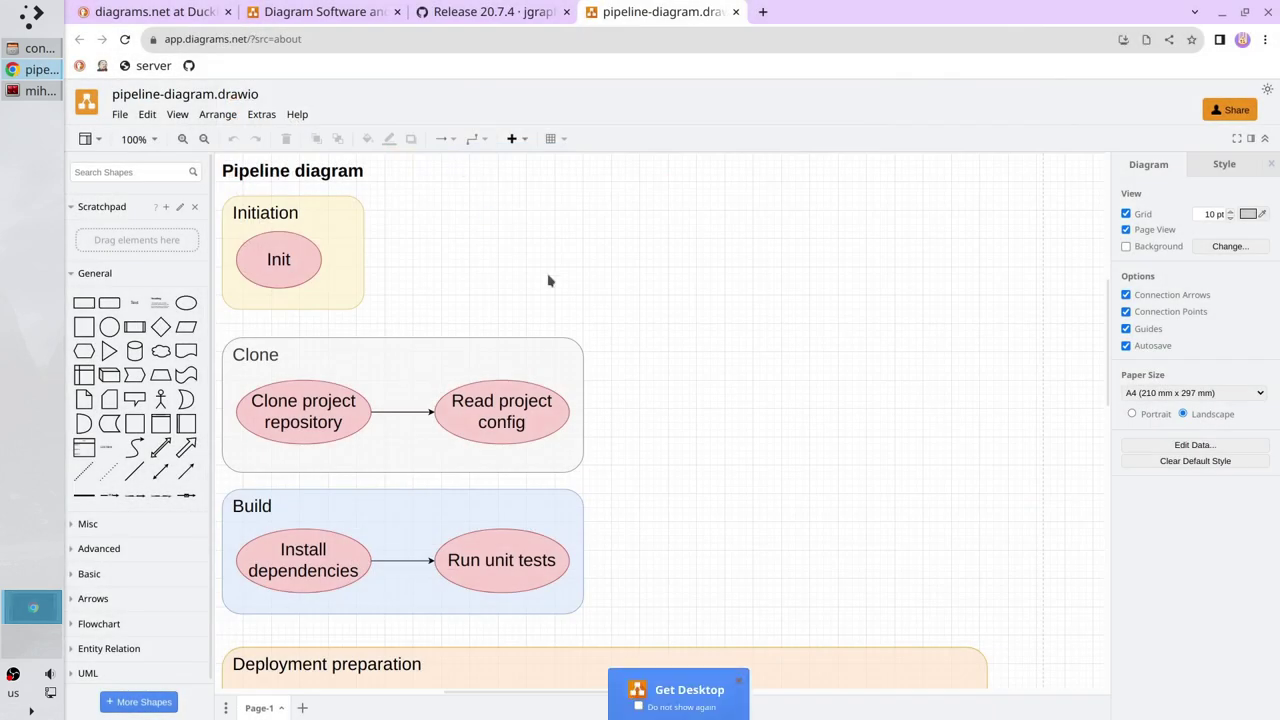
scroll(548, 281, down, 4)
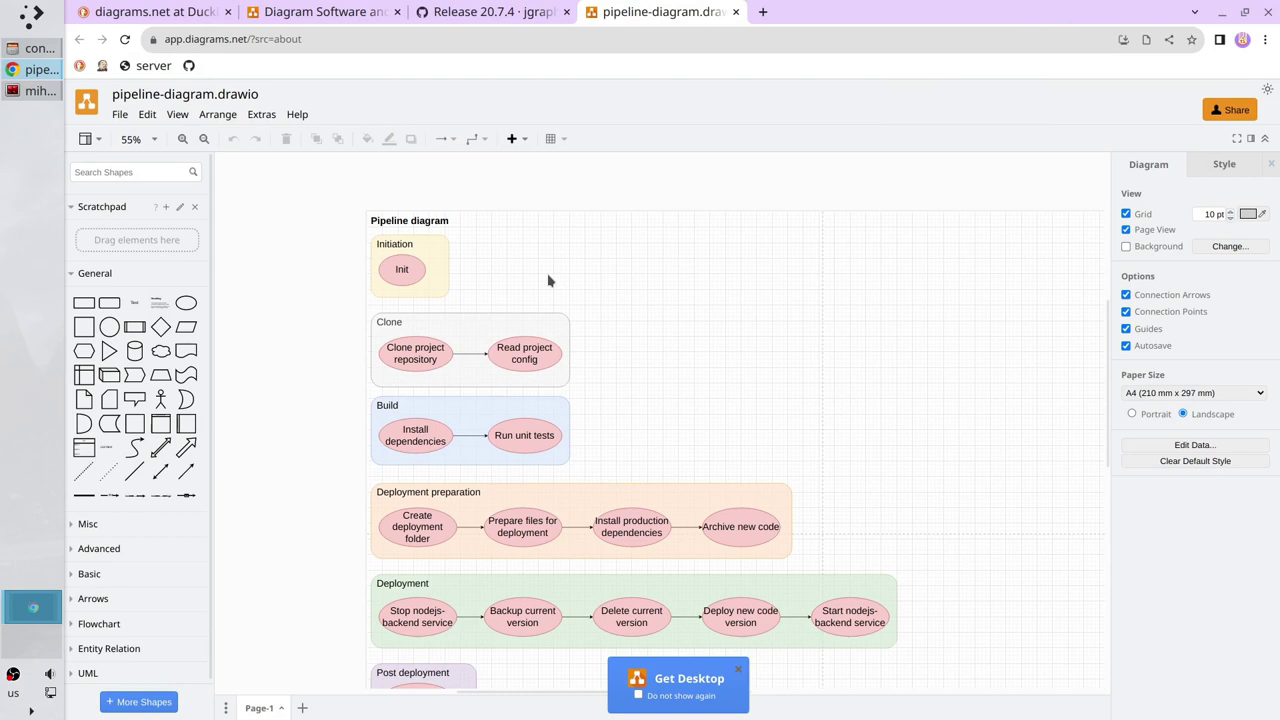
scroll(700, 290, down, 2)
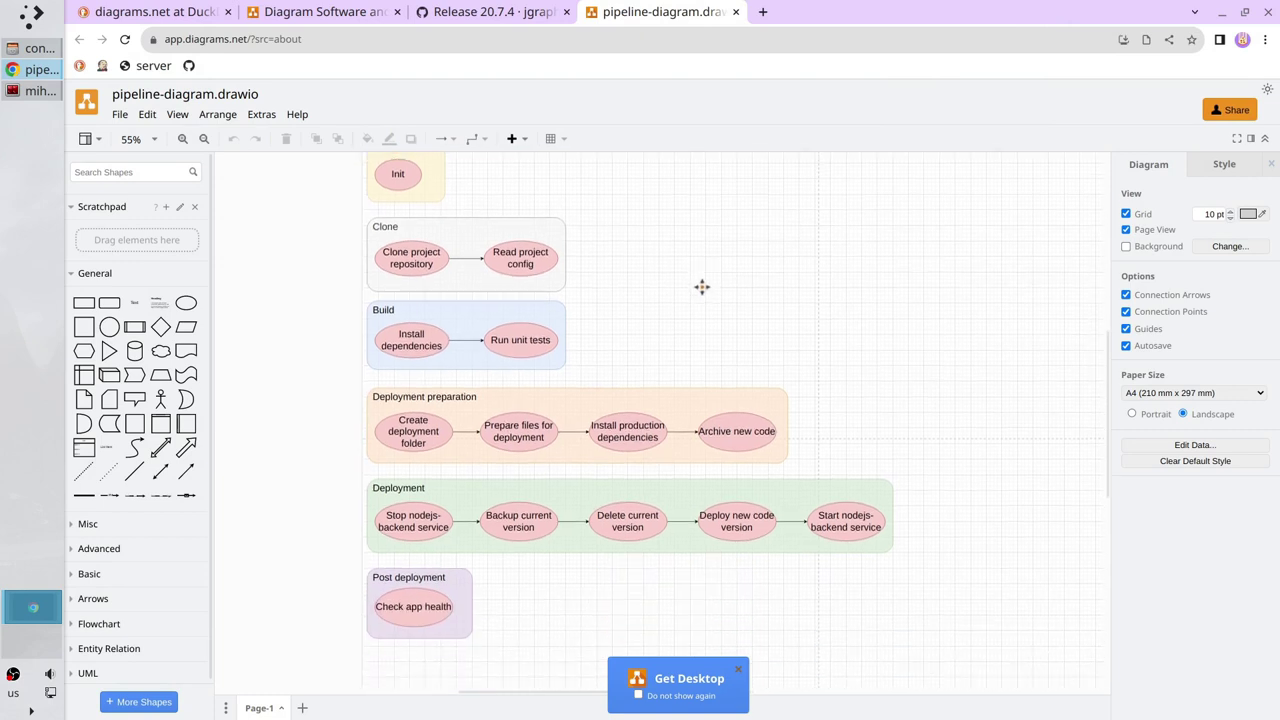